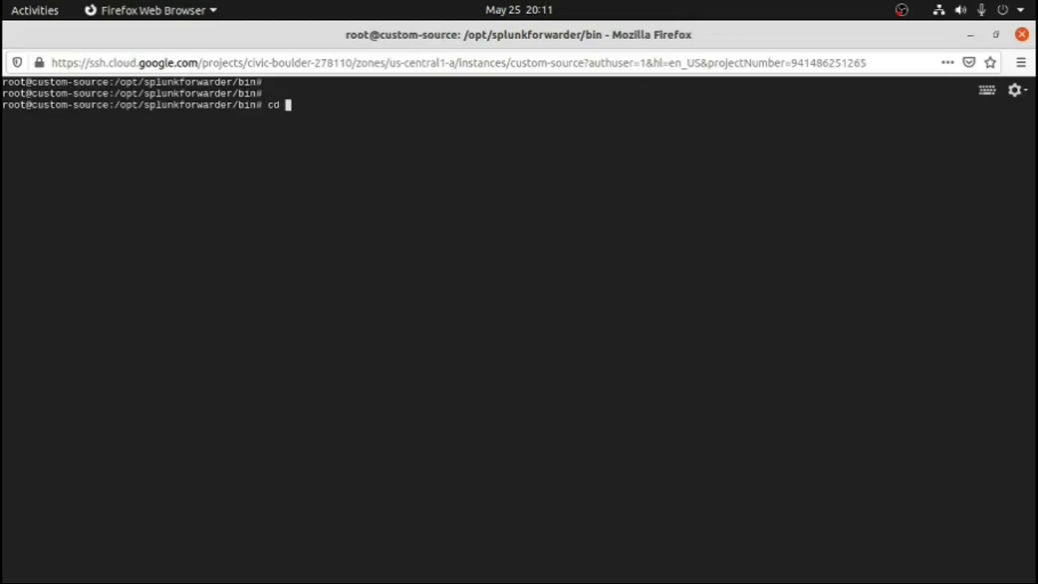
# Change to the /var/log directory and list its files with ls -ltrh to locate elk.log and splunklog
pyautogui.write('/var/log')
pyautogui.press('Return')
pyautogui.write('ls -lt')
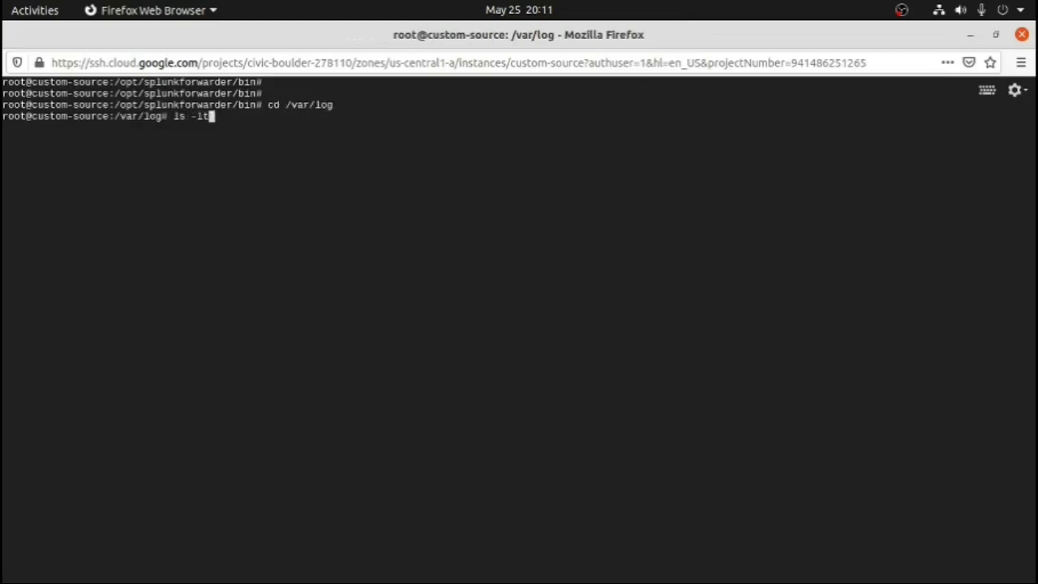
pyautogui.write('rh')
pyautogui.press('Return')
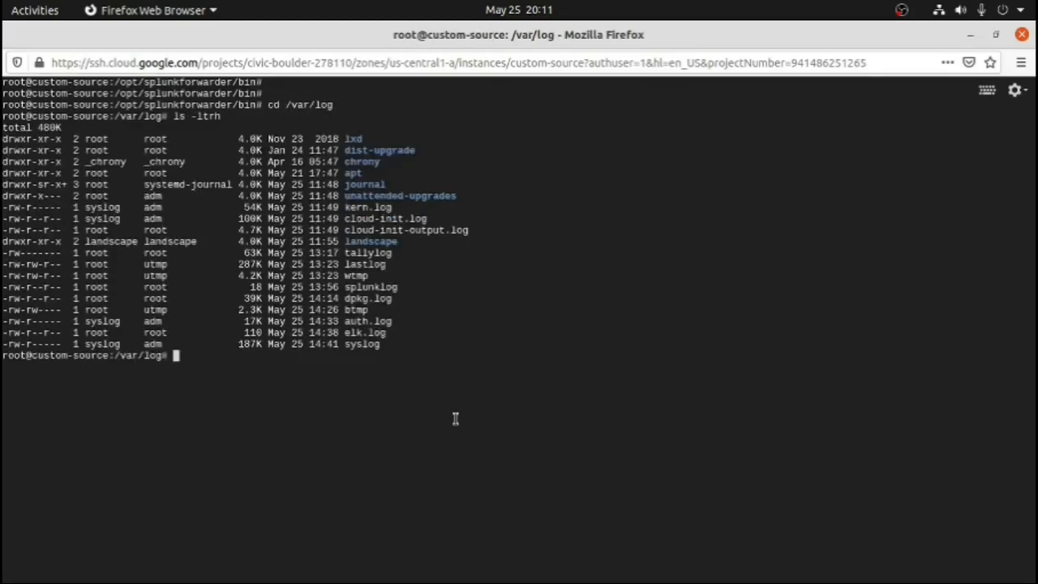
pyautogui.doubleClick(365, 335)
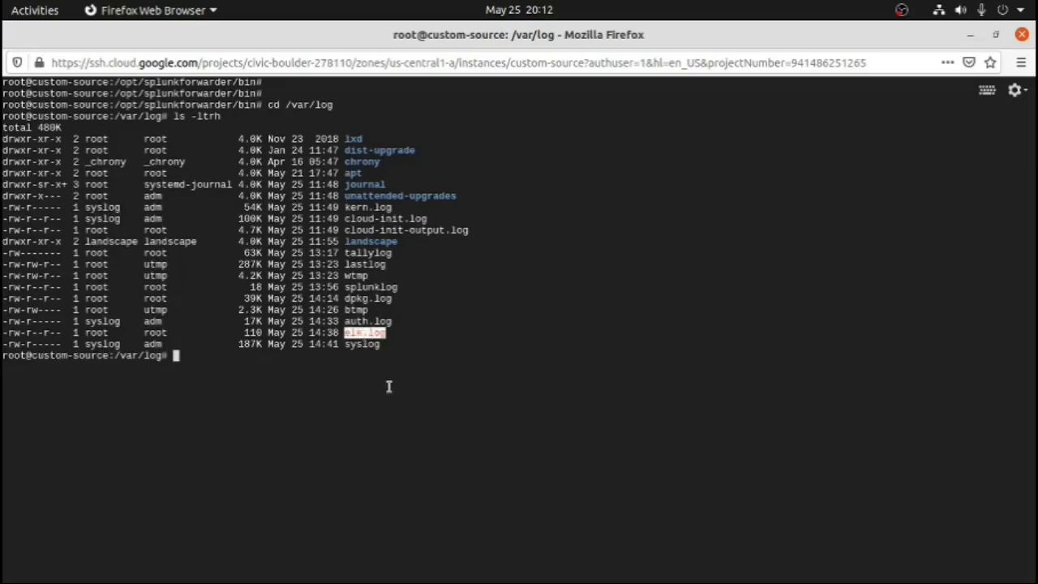
pyautogui.doubleClick(390, 286)
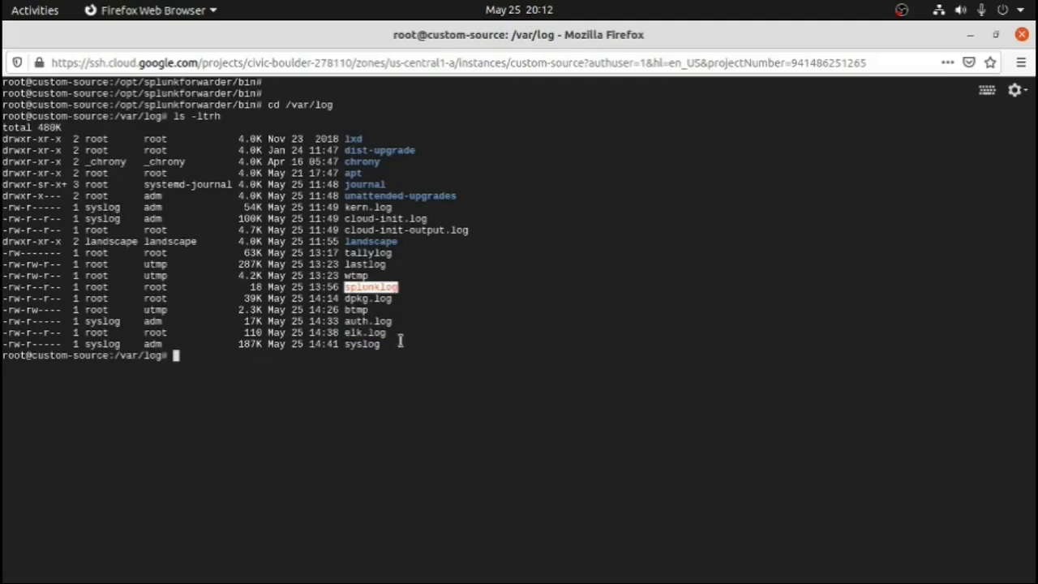
# Append the line "Hello Iam Splunk log and i will be visible on Splunk Cloud interface" to splunklog using echo
pyautogui.write('echo ')
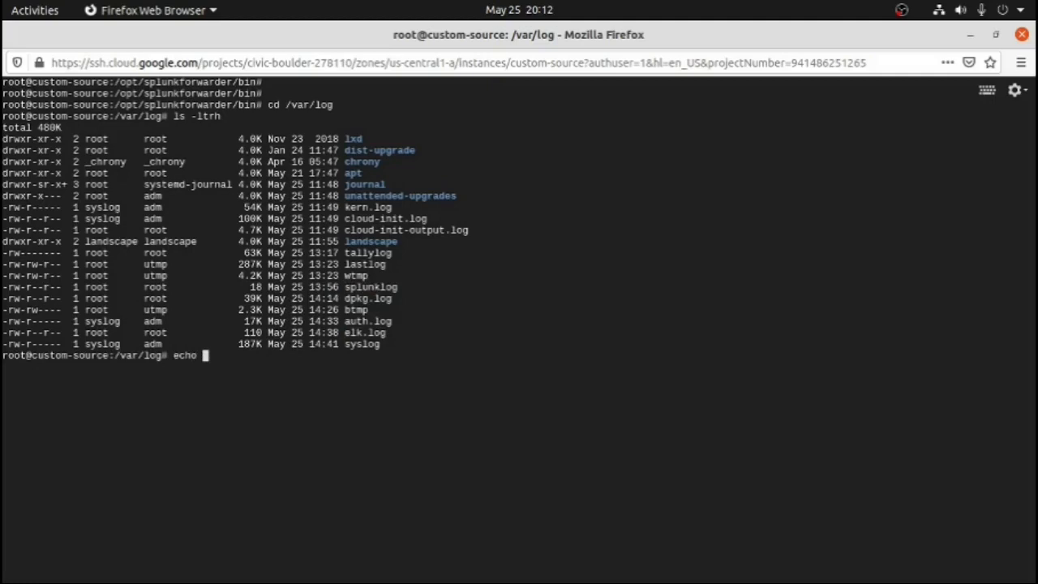
pyautogui.write('"Hello Iam Splunk log and i will be visible on Splunk Cloud interface" >> splunklog')
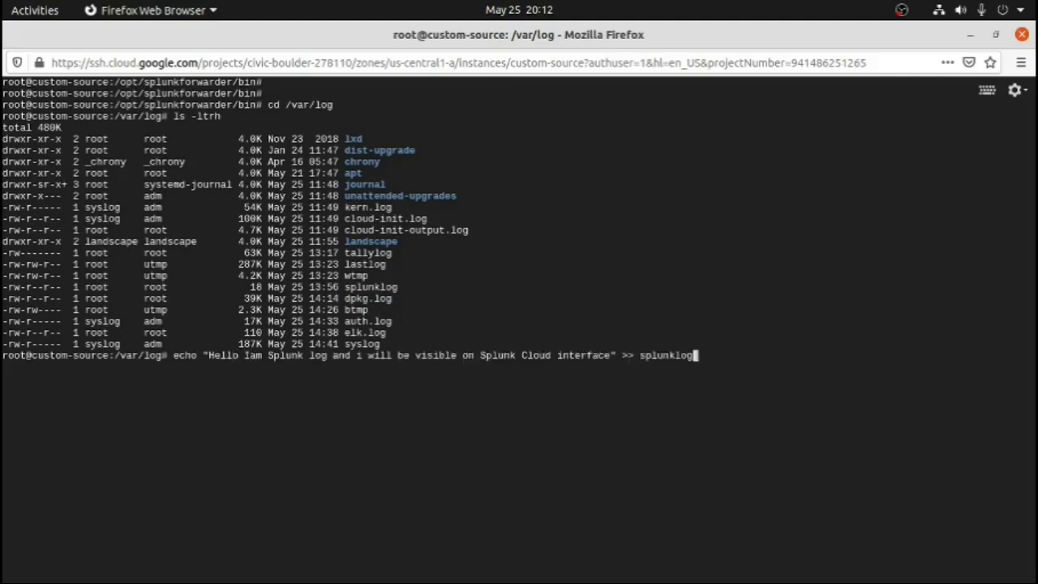
pyautogui.press('Return')
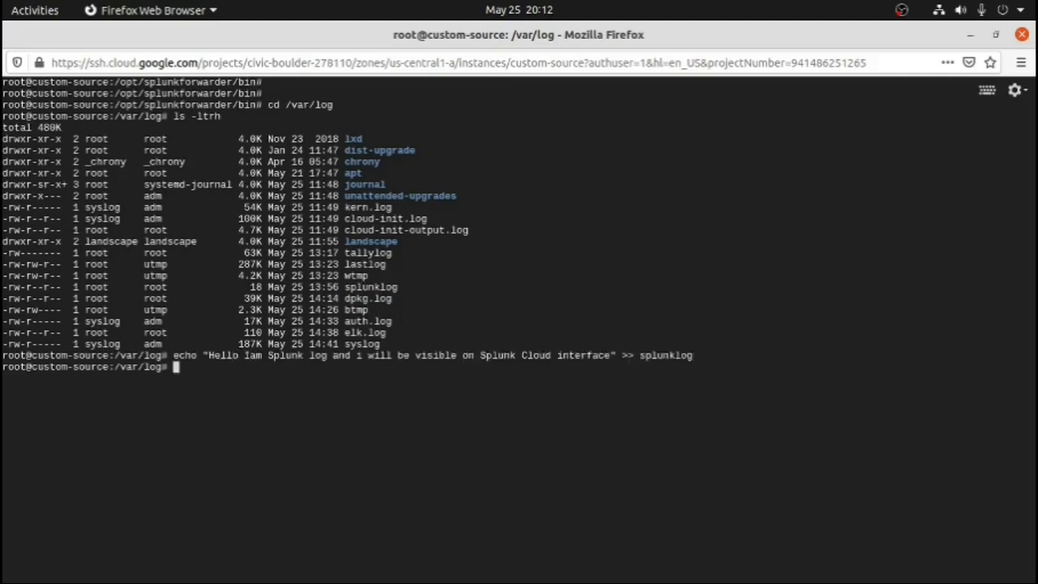
pyautogui.press('Return')
pyautogui.press('Return')
pyautogui.press('Return')
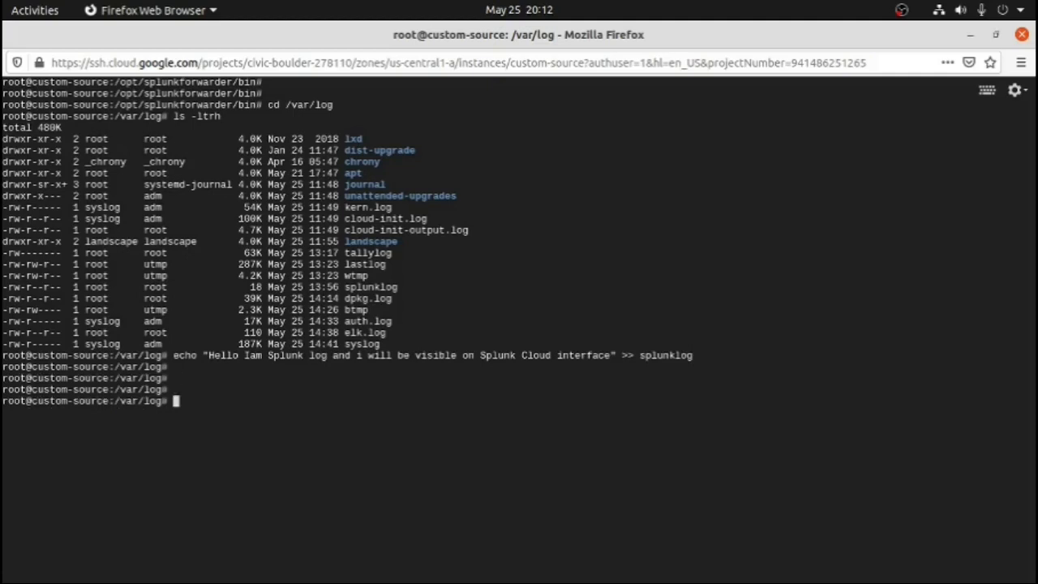
# Switch to the Splunk Cloud window and rerun the index=main search over the last 24 hours
pyautogui.doubleClick(657, 356)
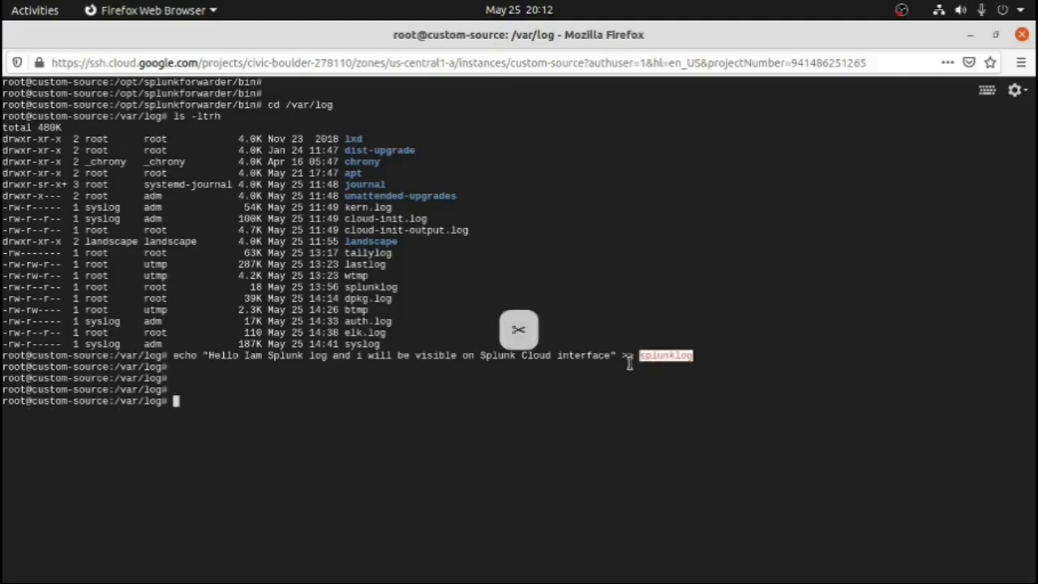
pyautogui.hotkey('alt', '`')
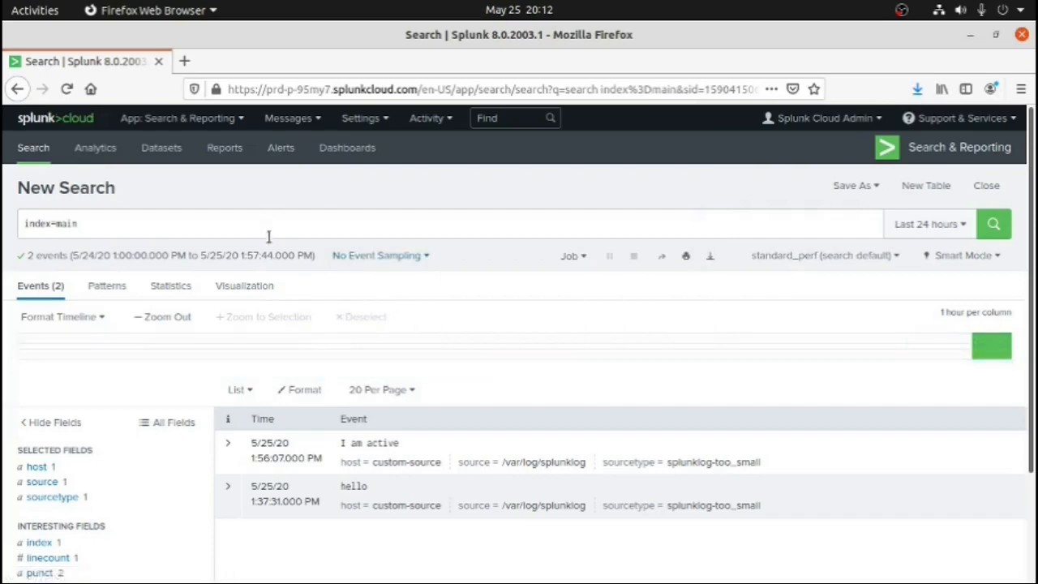
pyautogui.click(1004, 231)
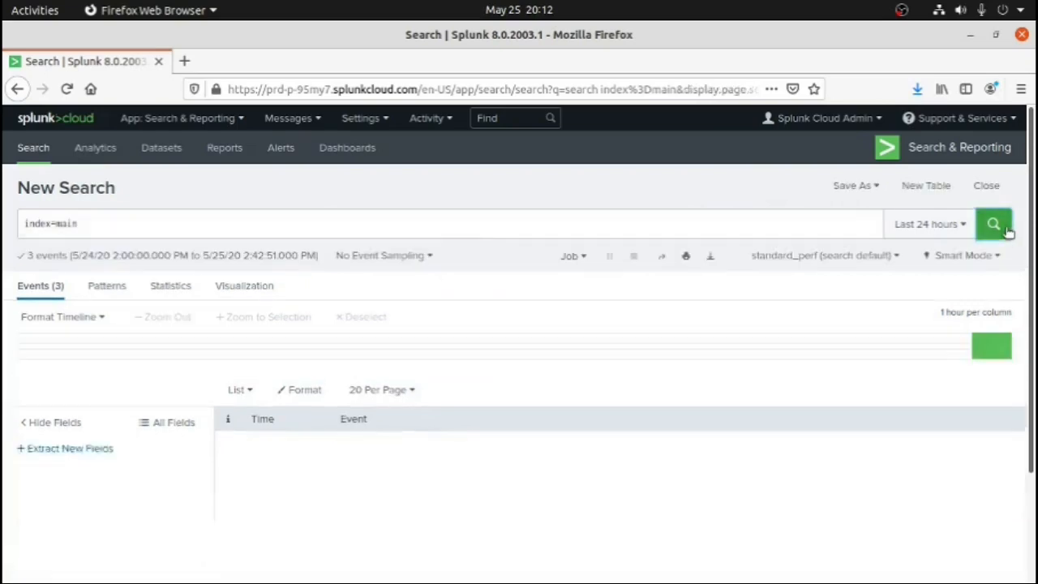
# Return to the SSH terminal and append "Hey i am running as well .. elk is still alive" to elk.log using echo
pyautogui.hotkey('alt', 'Tab')
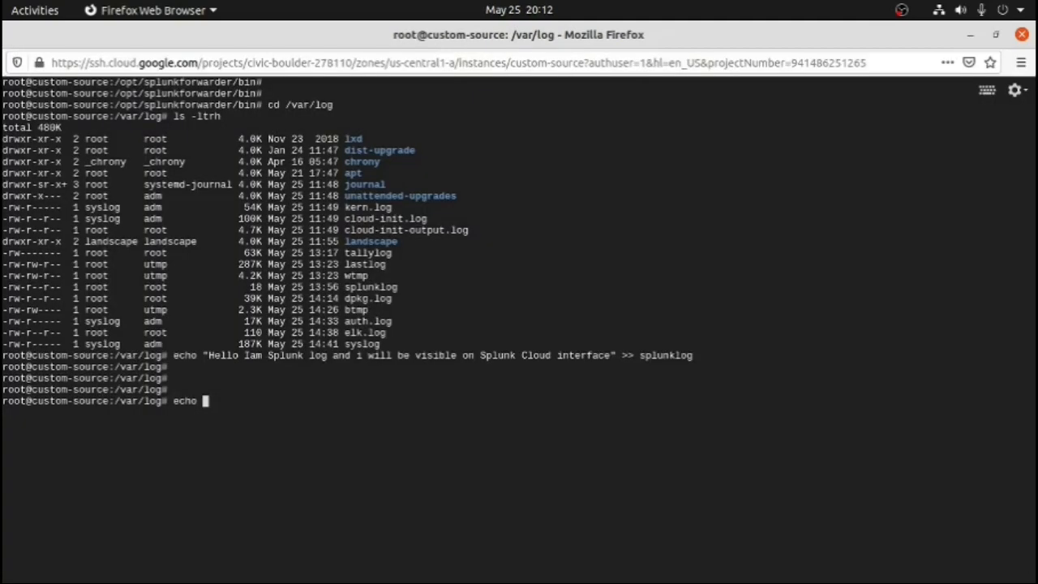
pyautogui.write('"Hey i am running as well .. elk is still alive" >> elk.log')
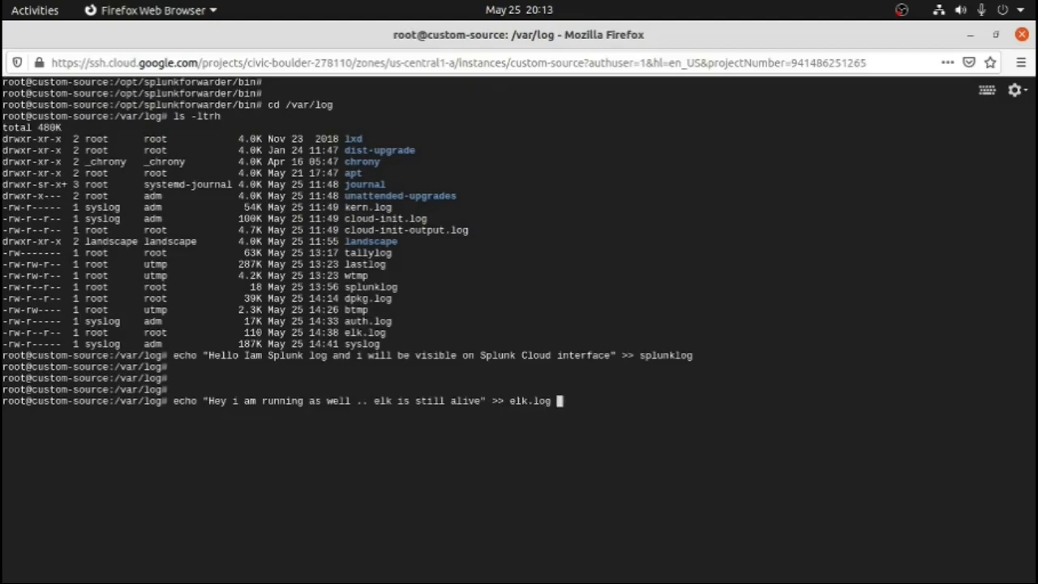
pyautogui.press('Return')
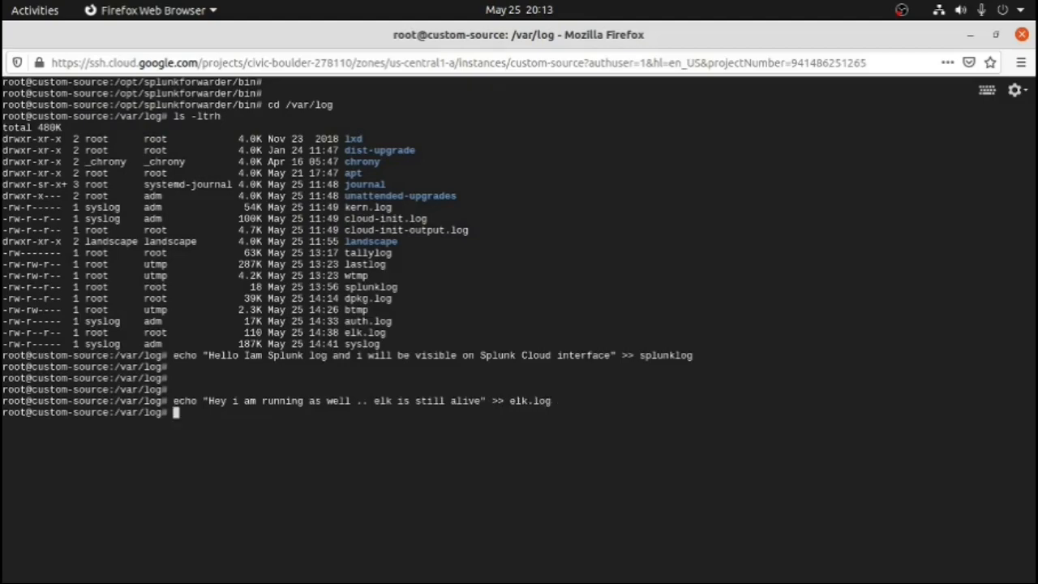
# Switch to the Elastic Kibana window, open Discover and check the newest filebeat message
pyautogui.hotkey('alt', 'Tab')
pyautogui.press('super')
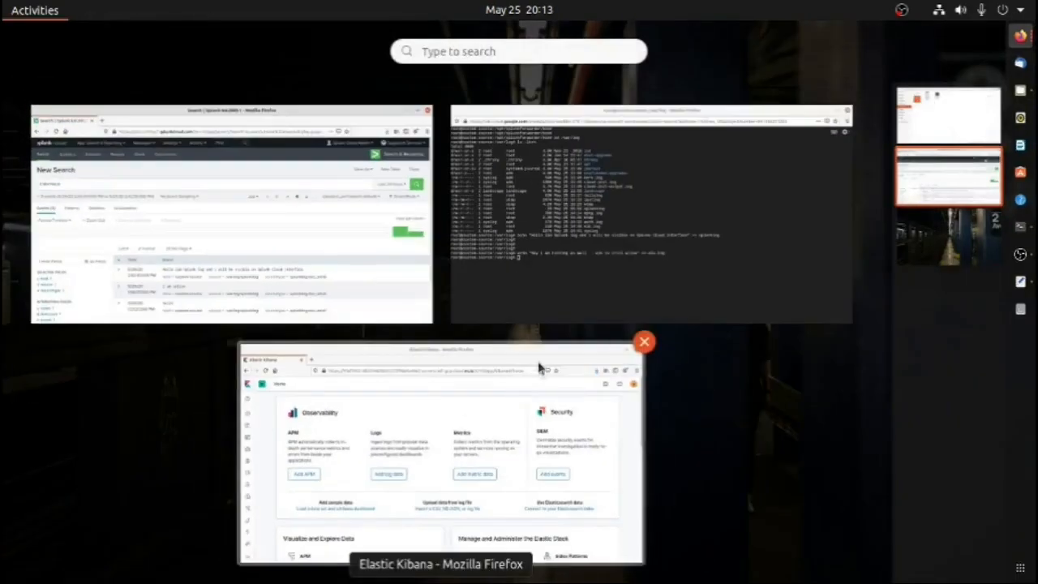
pyautogui.click(505, 435)
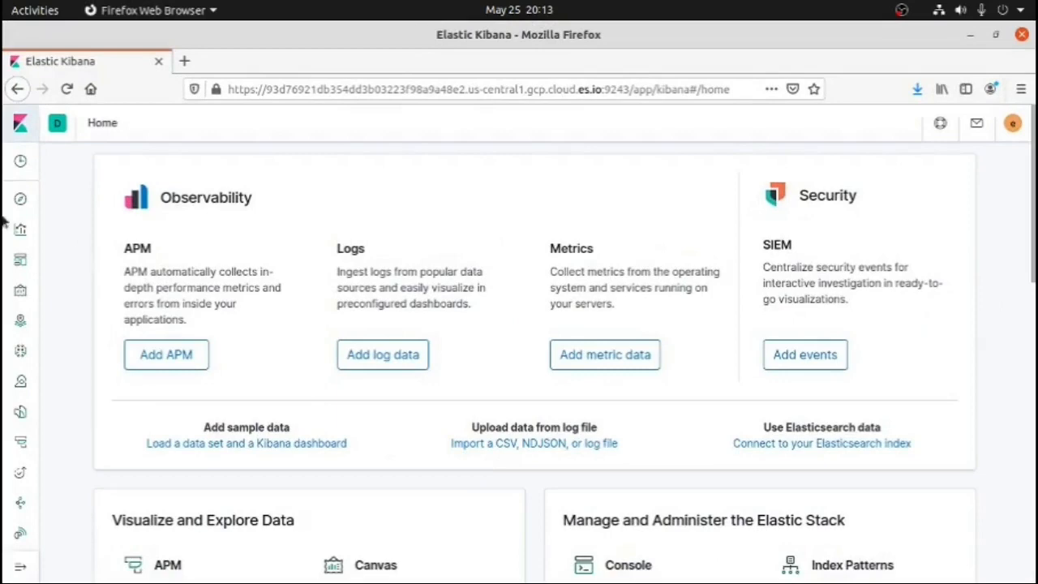
pyautogui.click(20, 201)
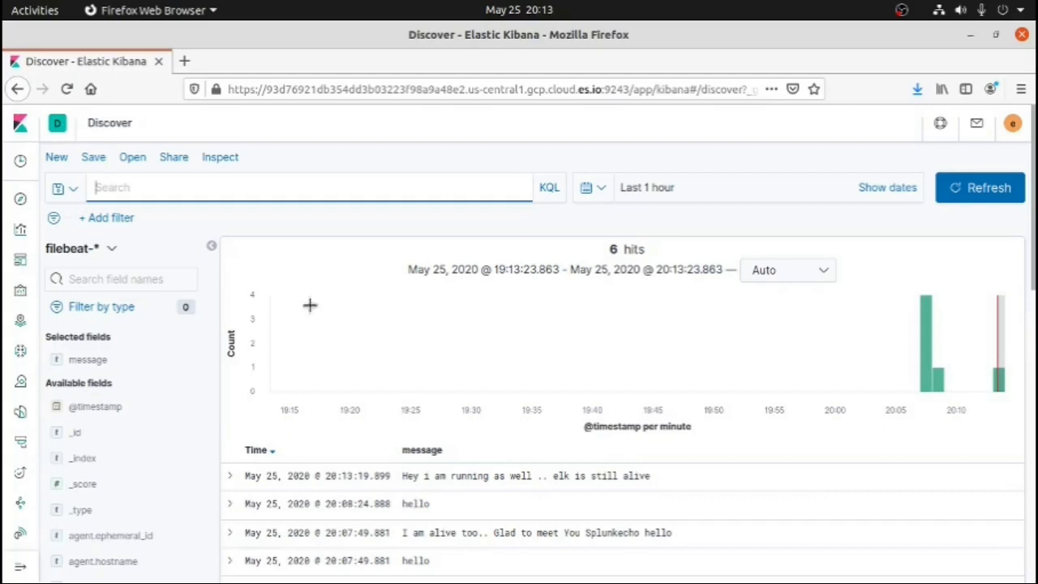
pyautogui.click(652, 487)
pyautogui.moveTo(446, 485); pyautogui.dragTo(703, 472)
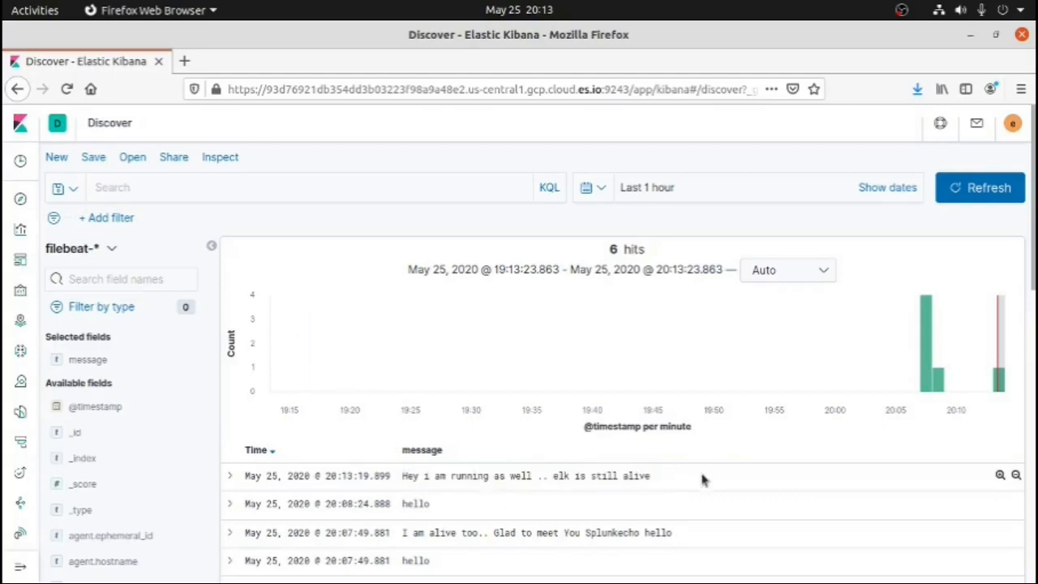
# Go back to the SSH terminal, review the two target log names and clear the screen
pyautogui.press('super')
pyautogui.click(631, 292)
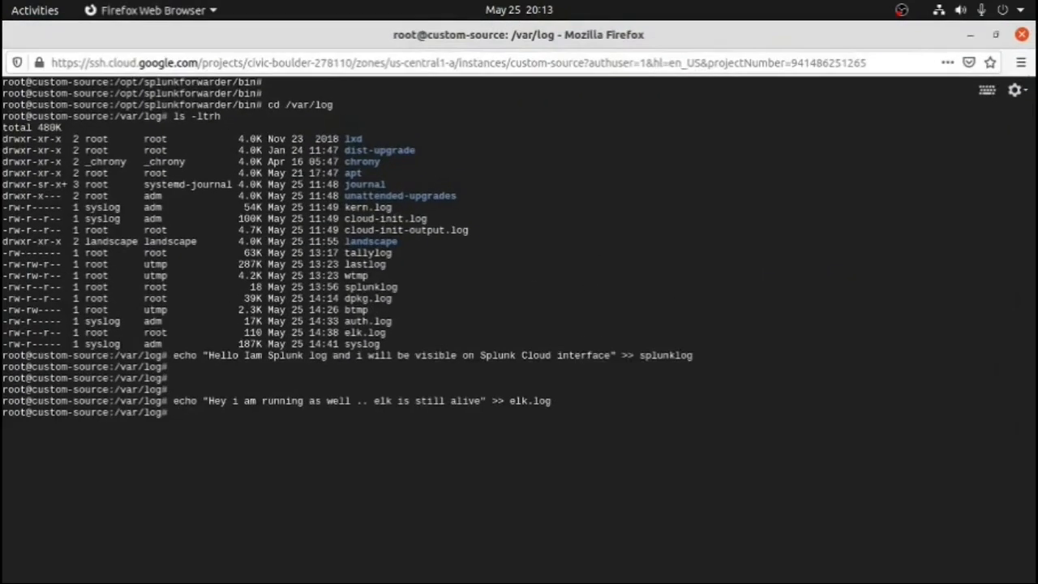
pyautogui.doubleClick(659, 352)
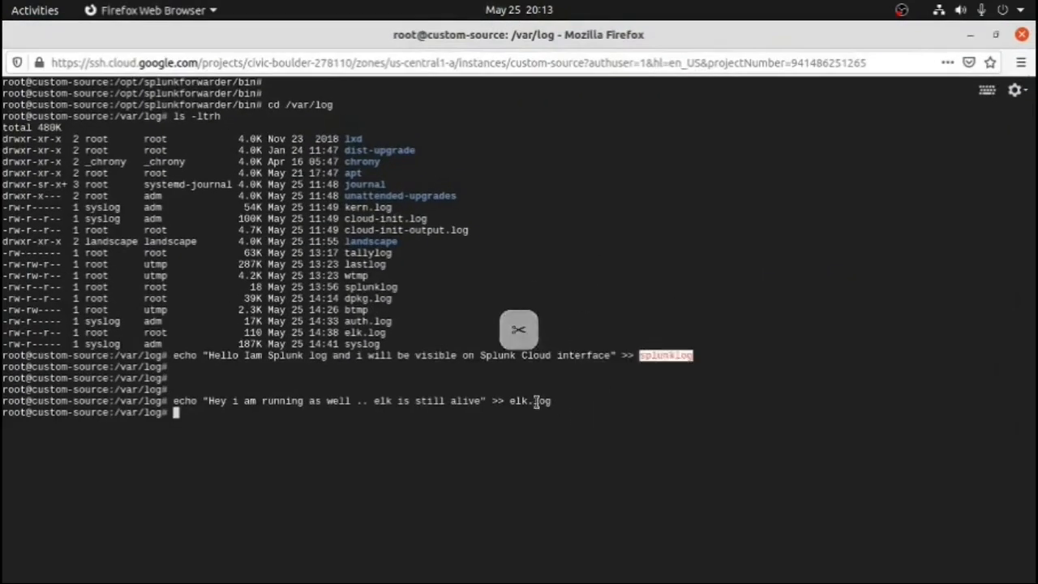
pyautogui.doubleClick(542, 402)
pyautogui.click(651, 414)
pyautogui.write('c')
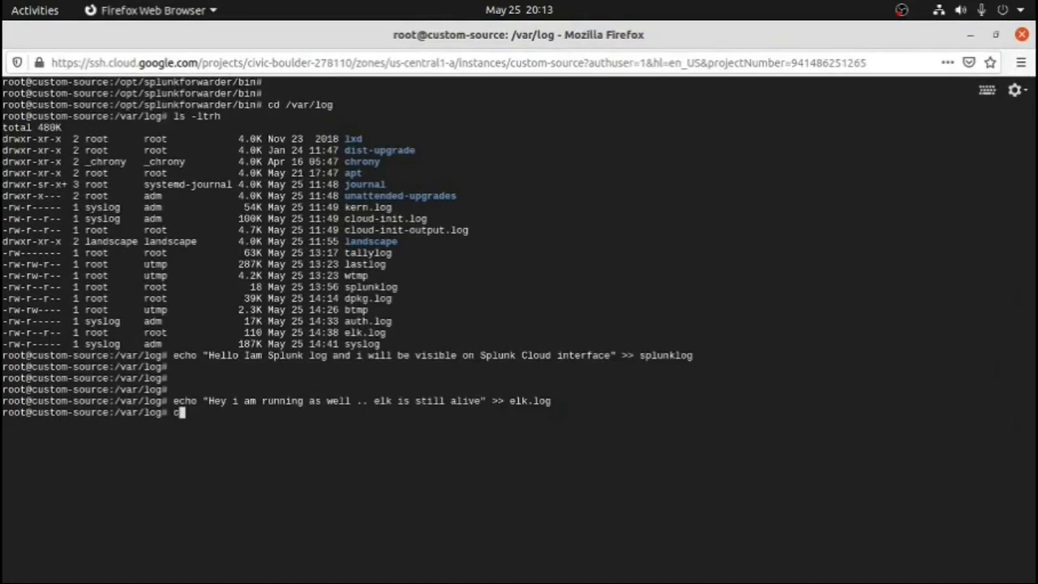
pyautogui.write('lear')
pyautogui.press('Return')
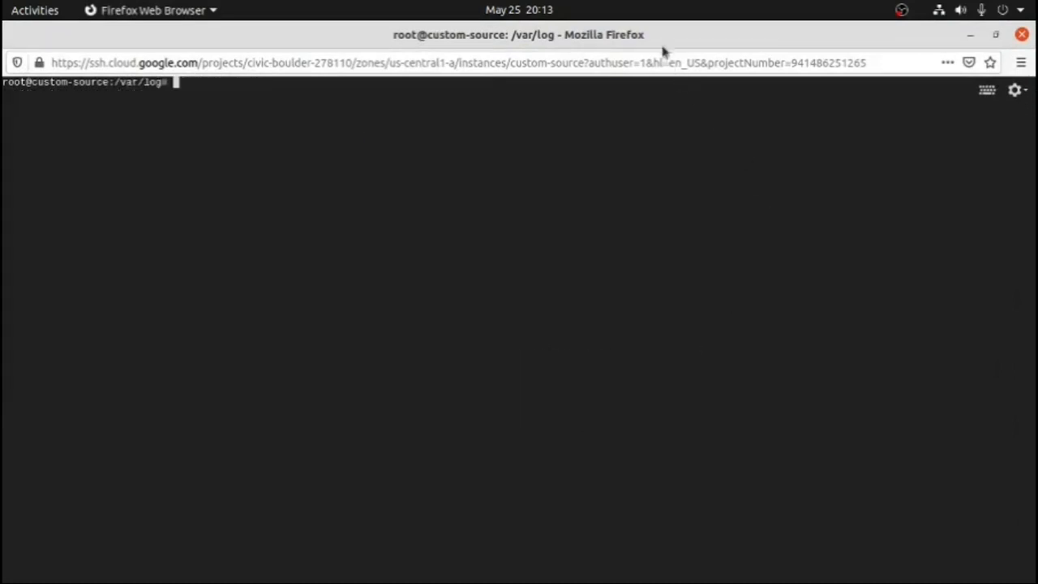
# Unmaximize the terminal, Kibana and Splunk windows, place Kibana beside Splunk, and bring the terminal to the front
pyautogui.moveTo(659, 36); pyautogui.dragTo(660, 176)
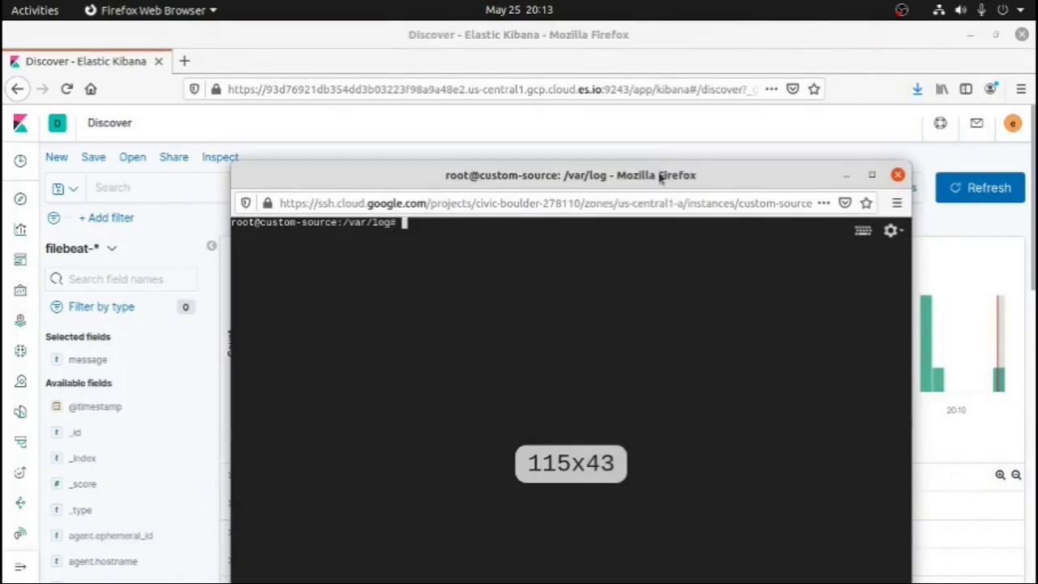
pyautogui.moveTo(660, 177); pyautogui.dragTo(709, 292)
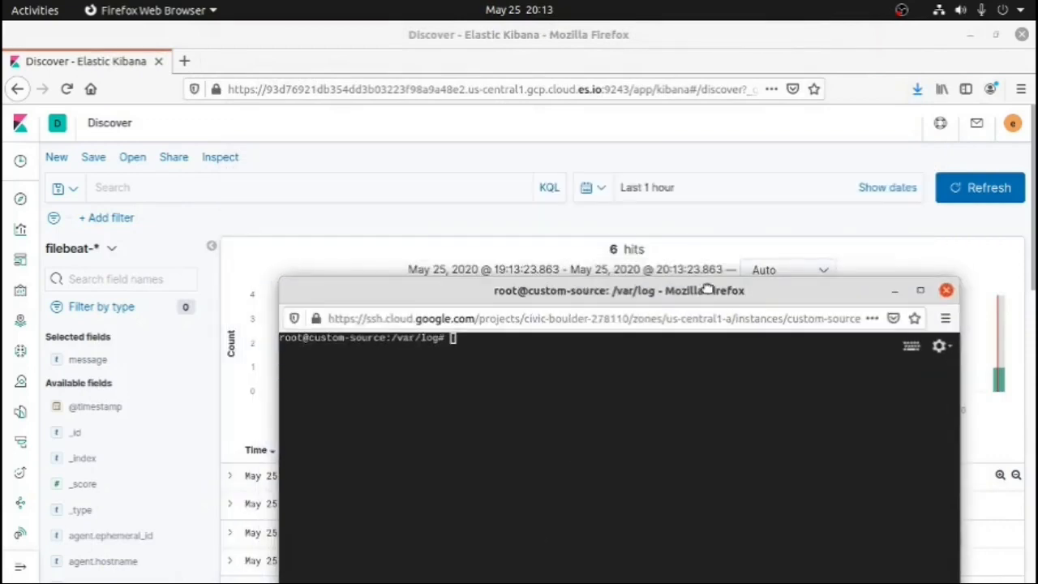
pyautogui.moveTo(669, 41); pyautogui.dragTo(394, 124)
pyautogui.moveTo(667, 33); pyautogui.dragTo(950, 120)
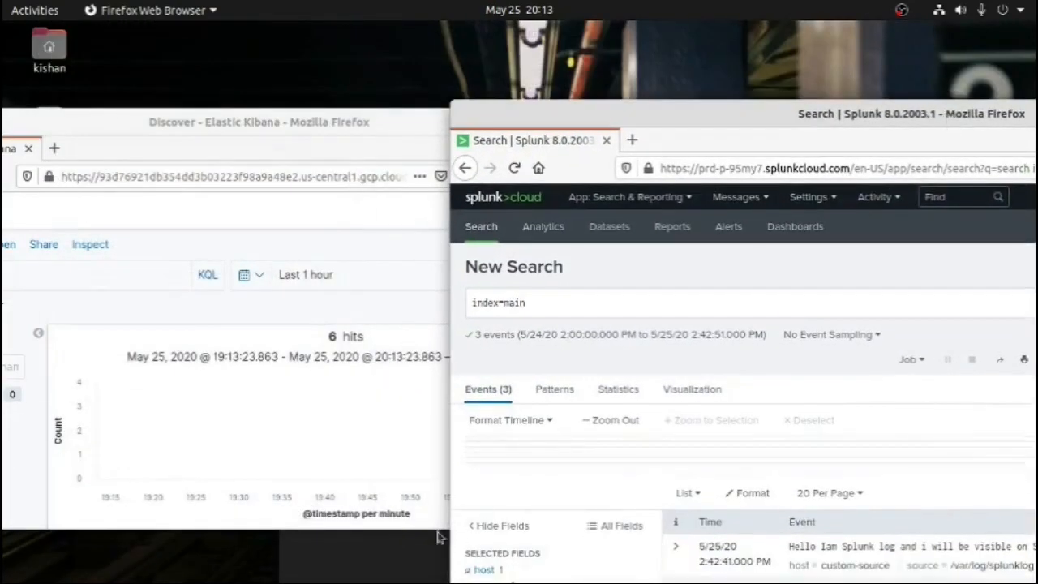
pyautogui.click(418, 559)
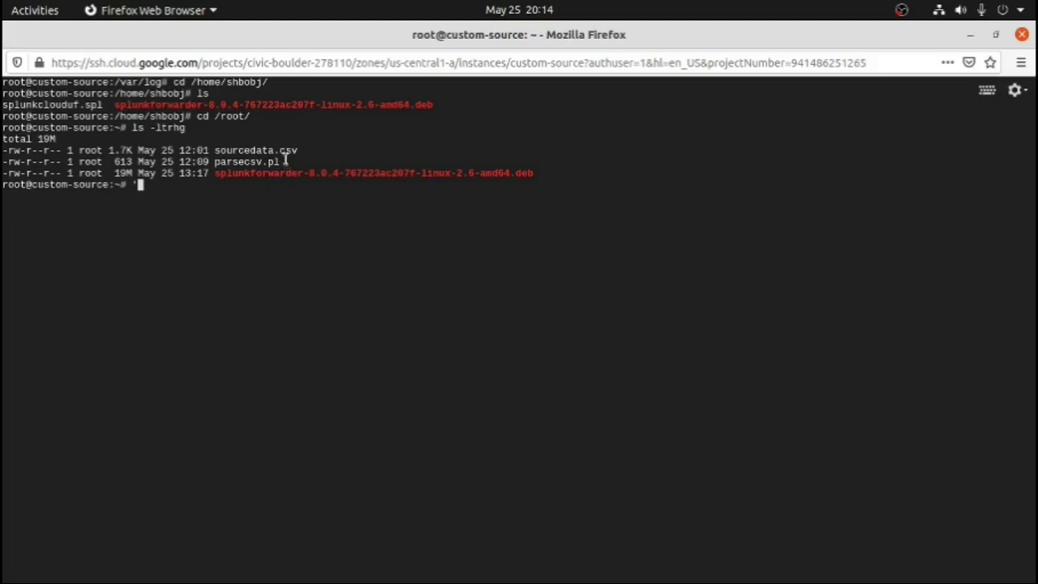
# Open sourcedata.csv with less, examine its header and first device record, and quit the viewer
pyautogui.doubleClick(279, 150)
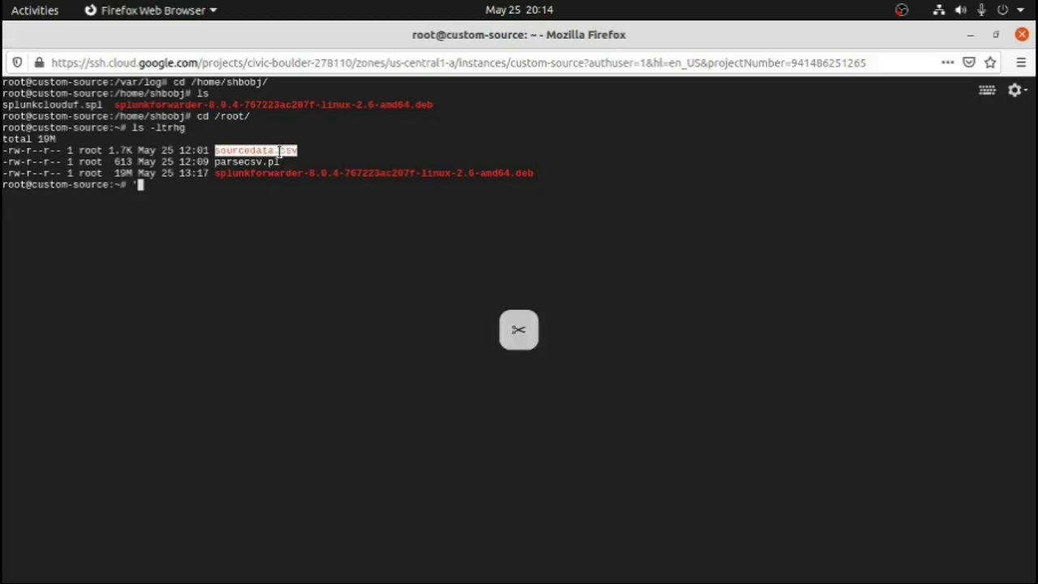
pyautogui.write("'")
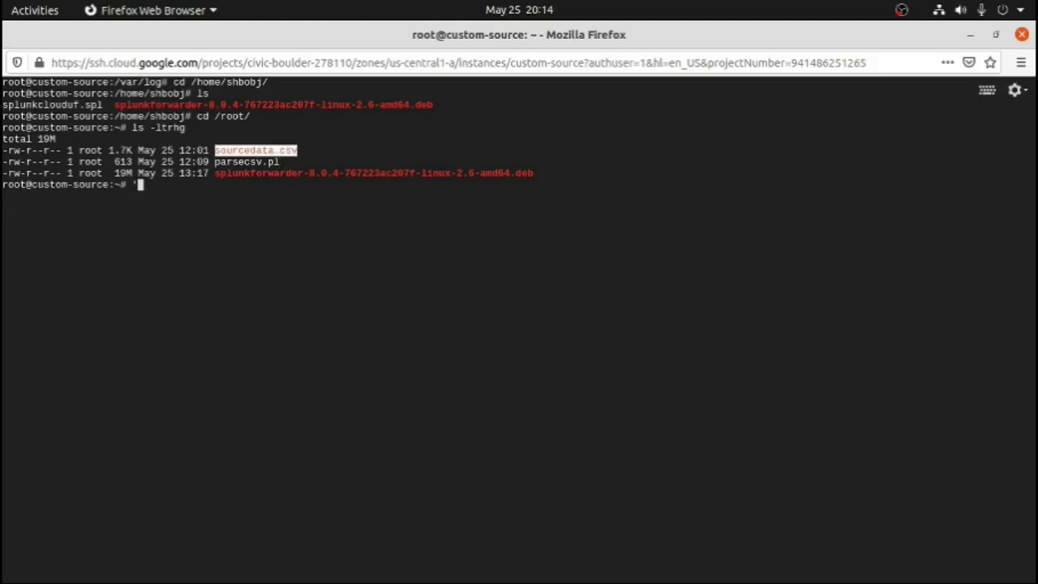
pyautogui.write('less')
pyautogui.press('BackSpace')
pyautogui.press('BackSpace')
pyautogui.press('BackSpace')
pyautogui.press('BackSpace')
pyautogui.press('BackSpace')
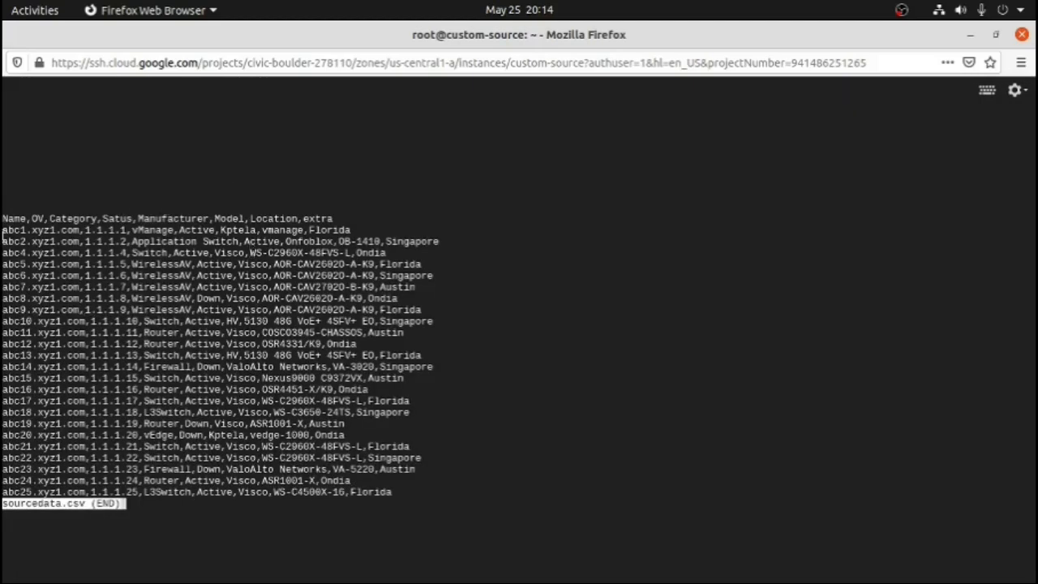
pyautogui.moveTo(5, 231); pyautogui.dragTo(127, 232)
pyautogui.tripleClick(140, 230)
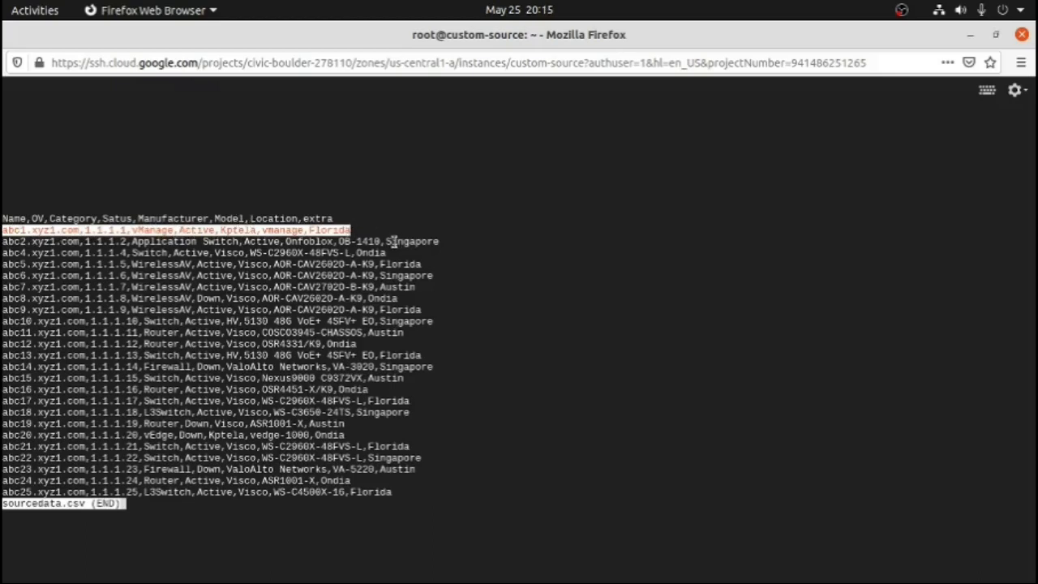
pyautogui.press('q')
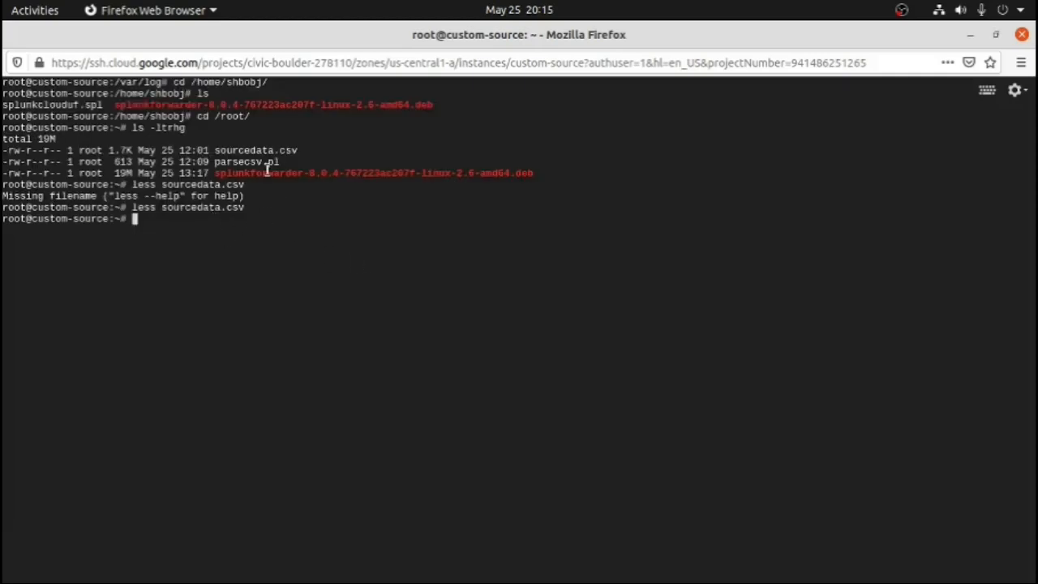
# Run the Perl script parsecsv.pl on sourcedata.csv and examine the first line of its output
pyautogui.write('perl parsecsv.pl ')
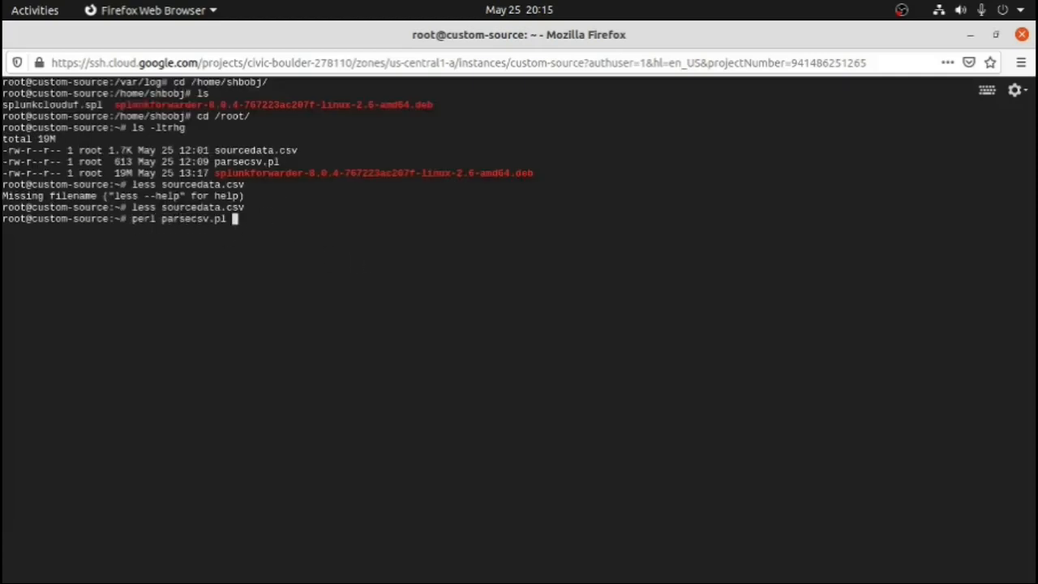
pyautogui.write('sourcedata.csv')
pyautogui.press('Return')
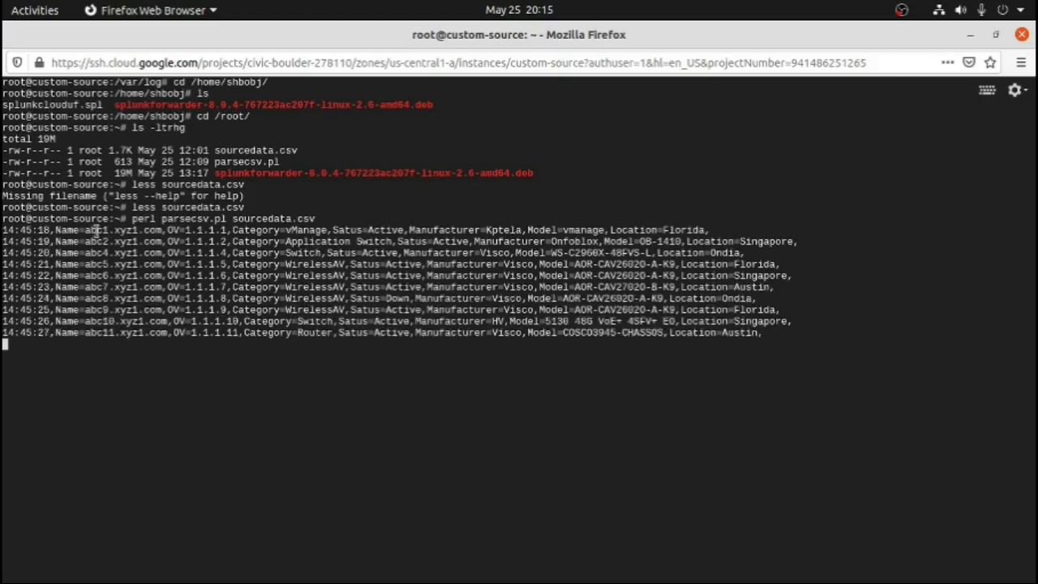
pyautogui.moveTo(4, 230); pyautogui.dragTo(151, 229)
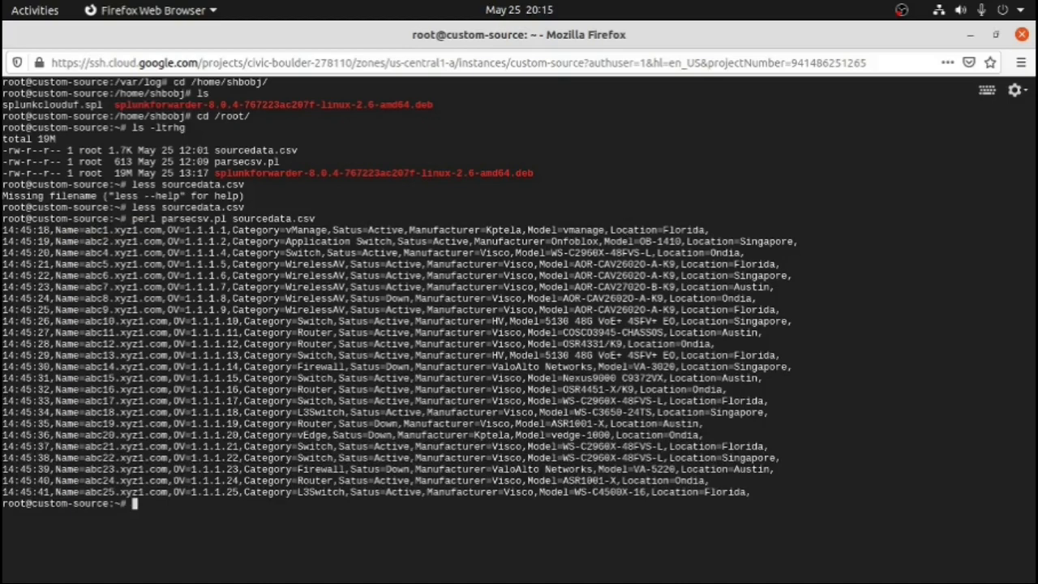
# Append the output of parsecsv.pl run on sourcedata.csv to /var/log/splunklog
pyautogui.press('Up')
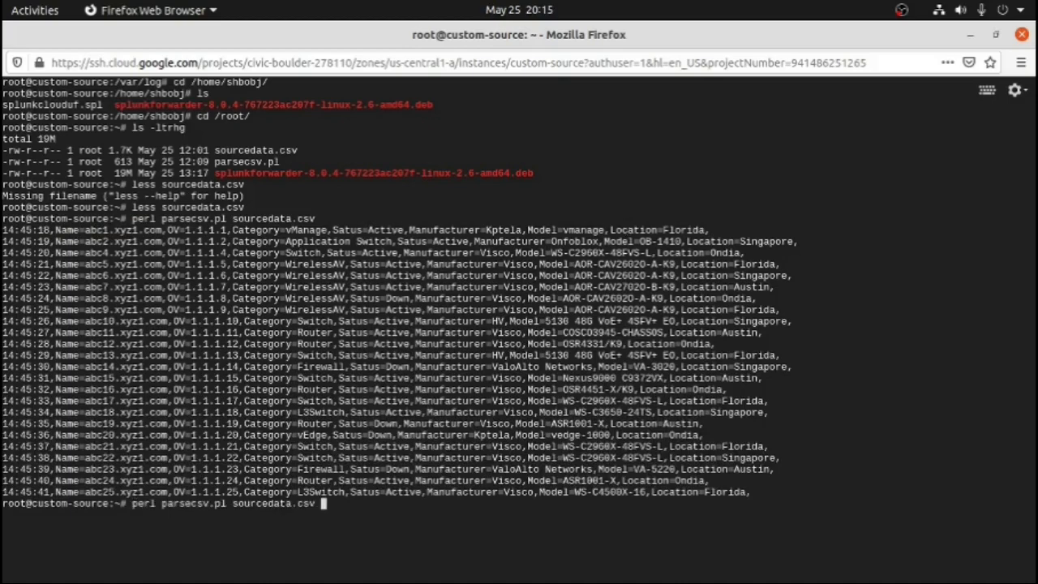
pyautogui.write('>> /var/log/splunklog')
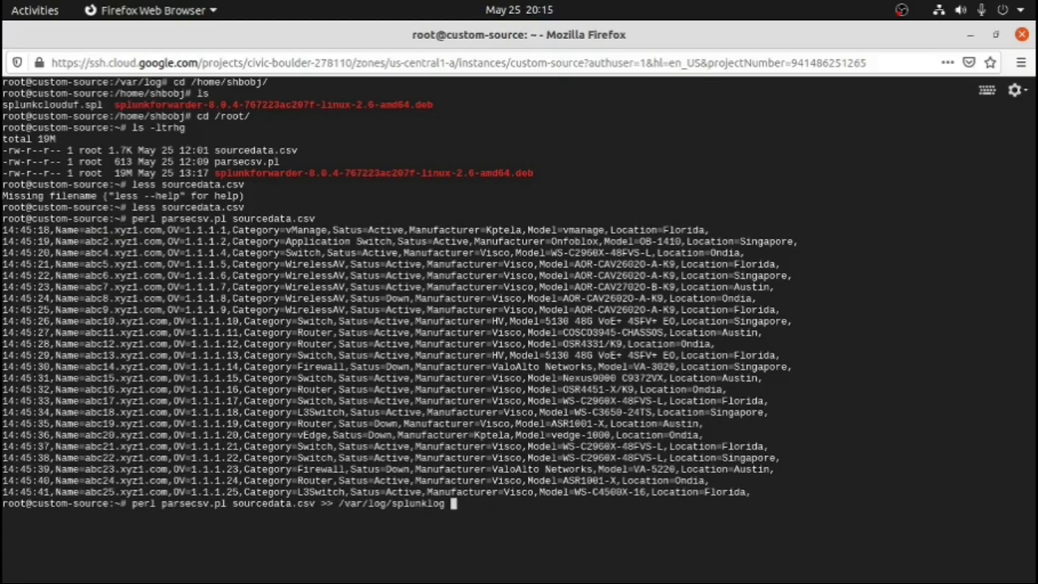
pyautogui.press('Return')
# Switch to Splunk Cloud, rerun the index=main search over the last 24 hours, and view the listed events
pyautogui.hotkey('alt', 'Tab')
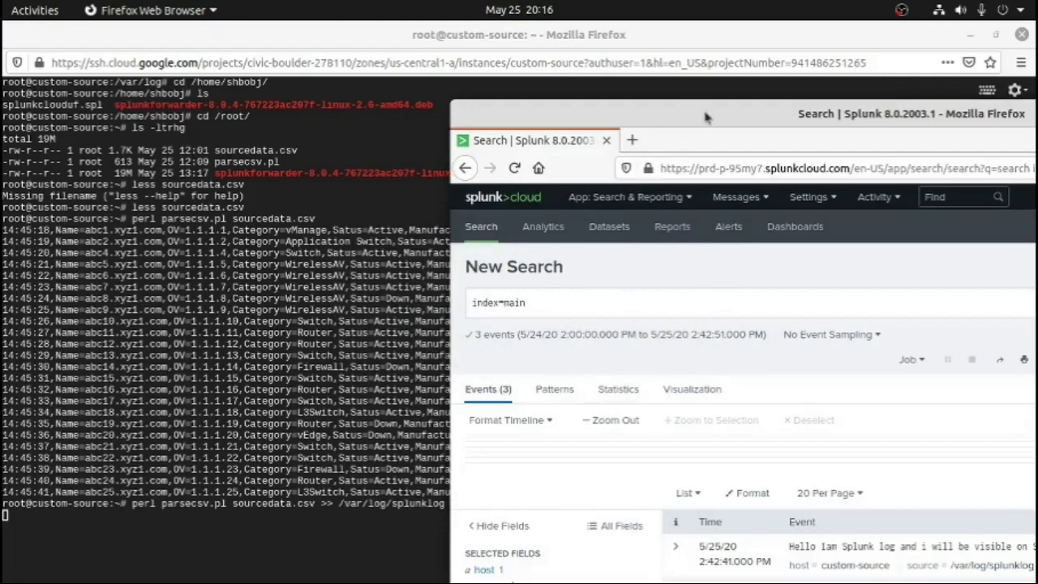
pyautogui.doubleClick(706, 114)
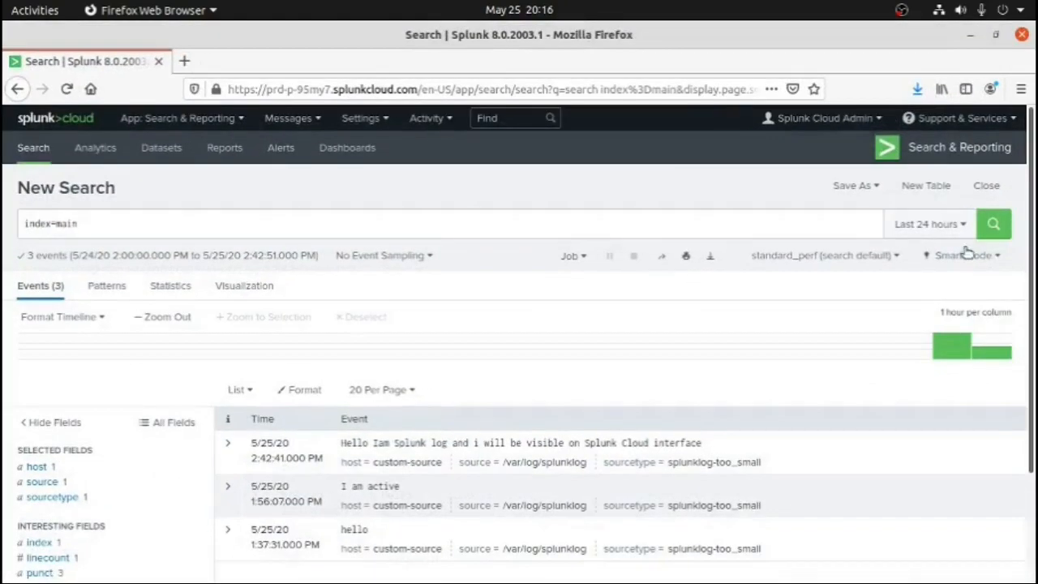
pyautogui.click(998, 227)
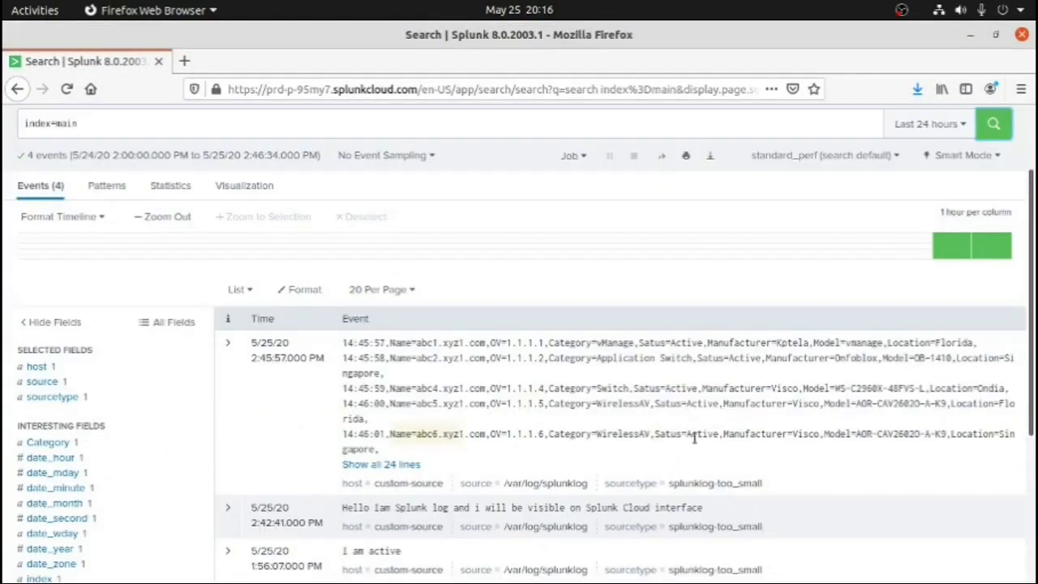
pyautogui.scroll(-5, 1027, 442)
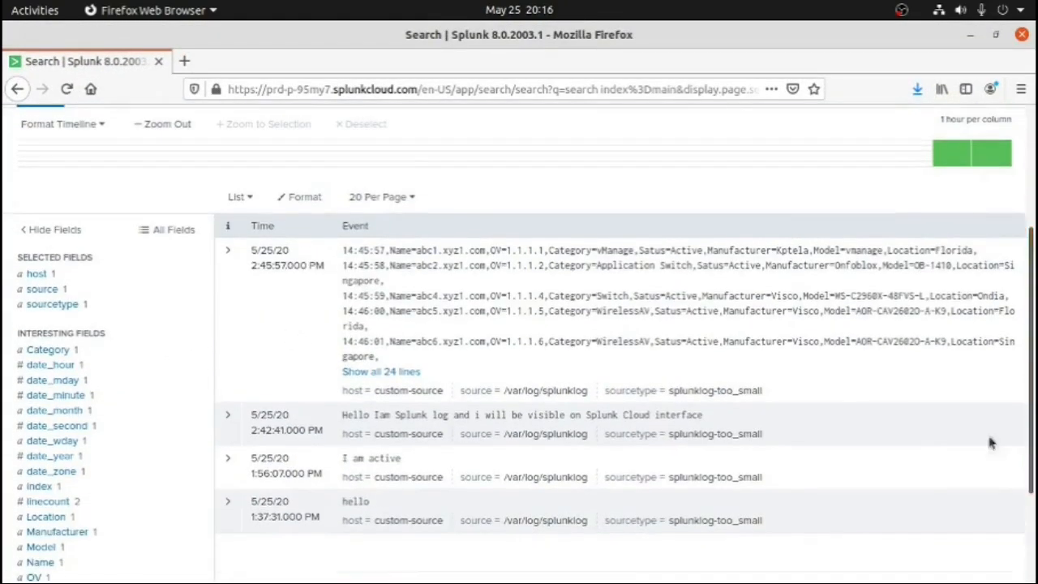
# Expand the newest Splunk event to all of its lines and examine the device records from first to last
pyautogui.click(361, 372)
pyautogui.moveTo(362, 258); pyautogui.dragTo(460, 291)
pyautogui.click(452, 276)
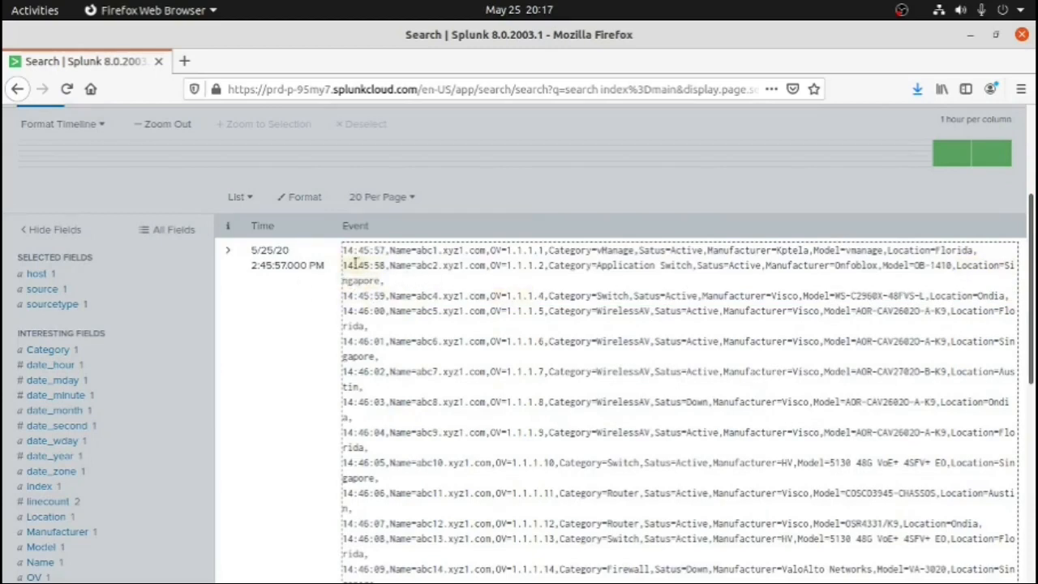
pyautogui.moveTo(345, 253); pyautogui.dragTo(547, 549)
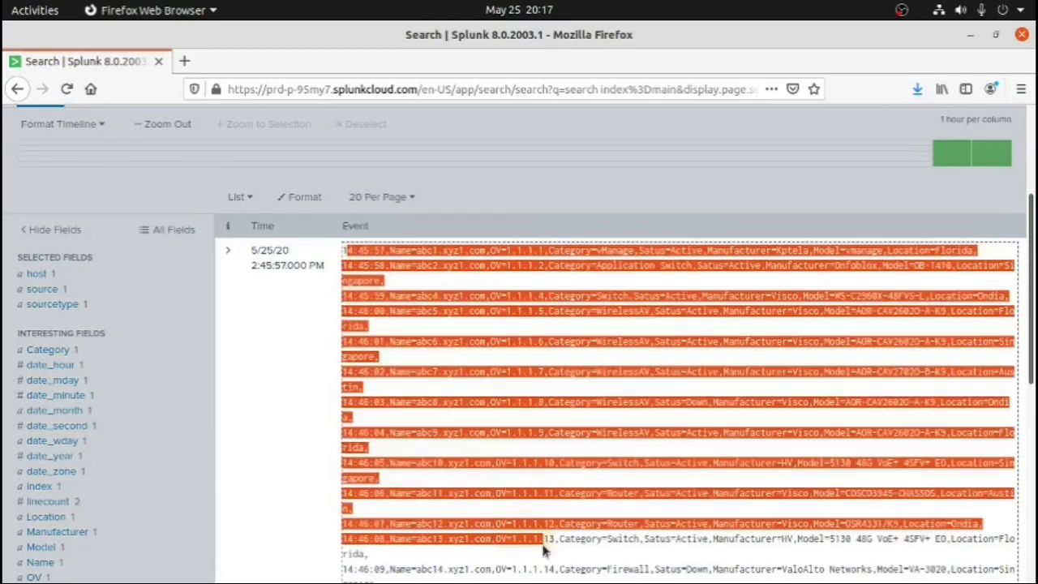
pyautogui.click(688, 501)
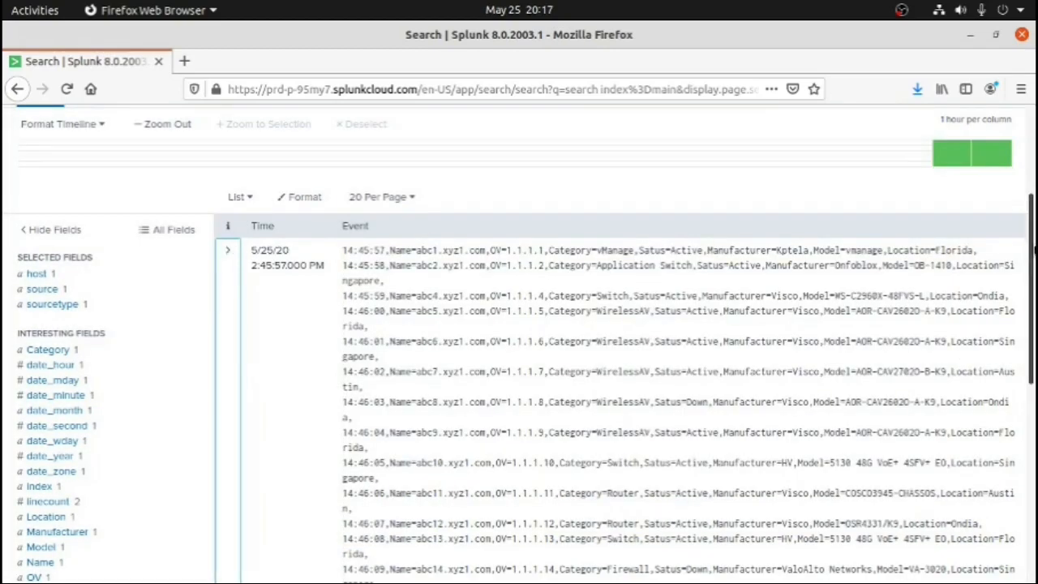
pyautogui.moveTo(1030, 254); pyautogui.dragTo(1024, 422)
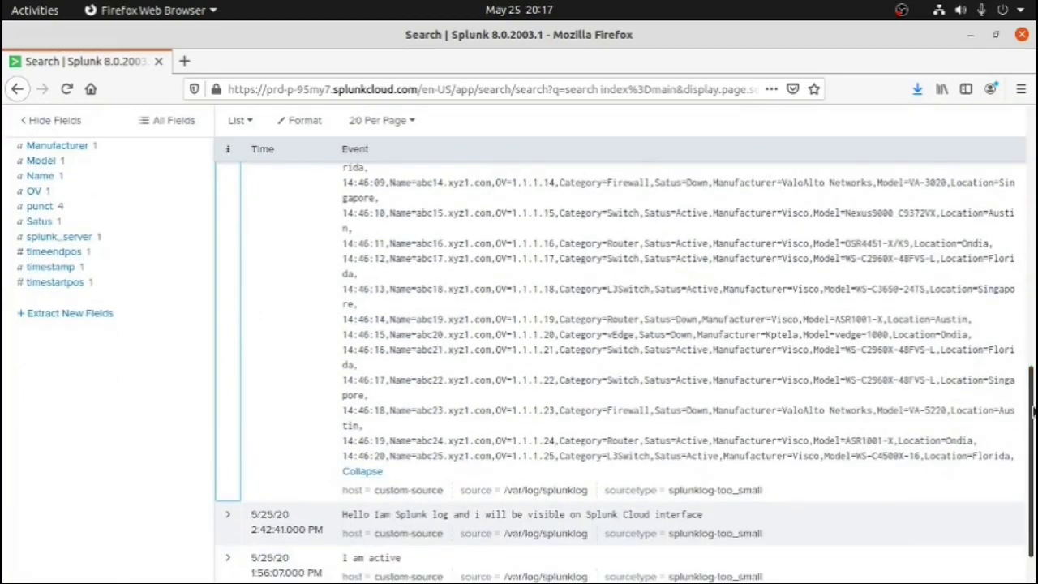
pyautogui.moveTo(1032, 412); pyautogui.dragTo(1034, 247)
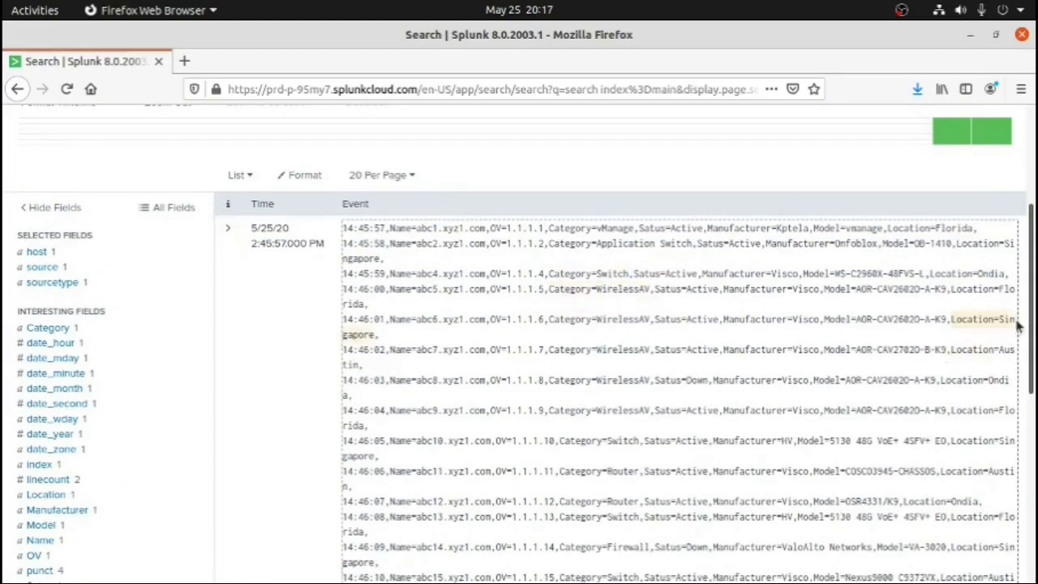
pyautogui.scroll(5, 1032, 320)
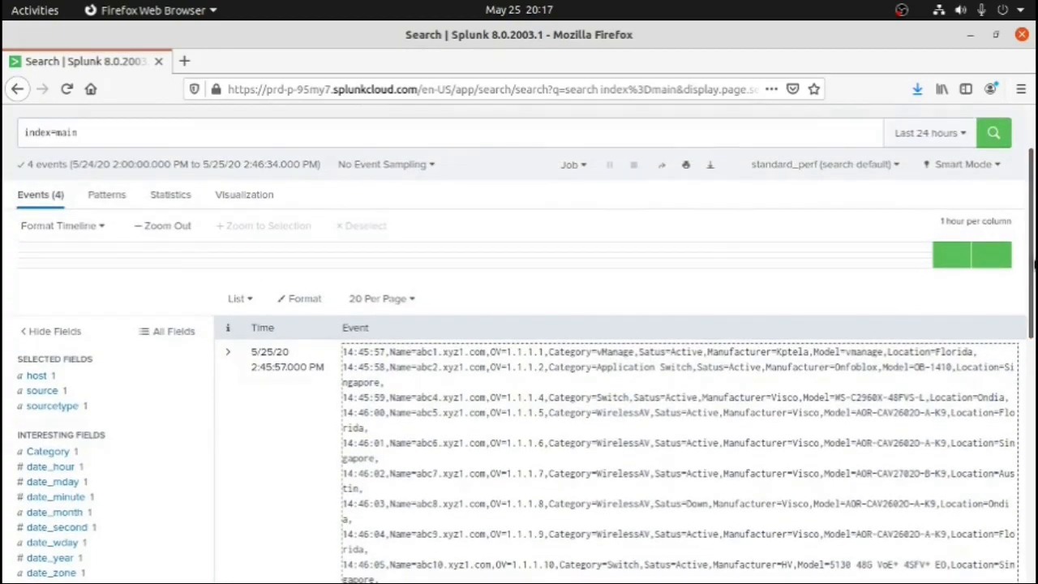
# Return to the SSH terminal and append the parsecsv.pl output for sourcedata.csv to /var/log/elk.log
pyautogui.hotkey('alt', 'Tab')
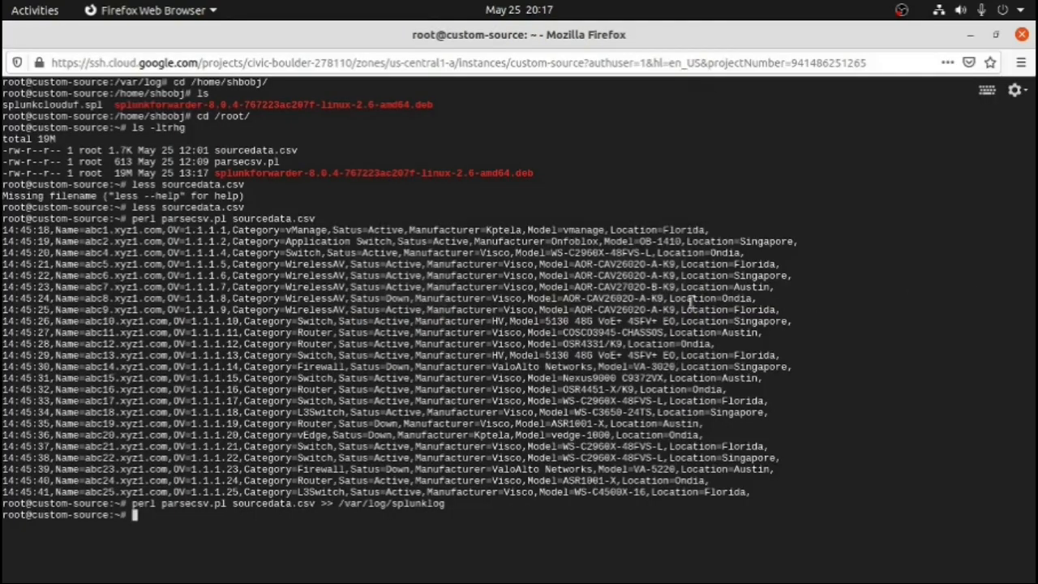
pyautogui.press('Up')
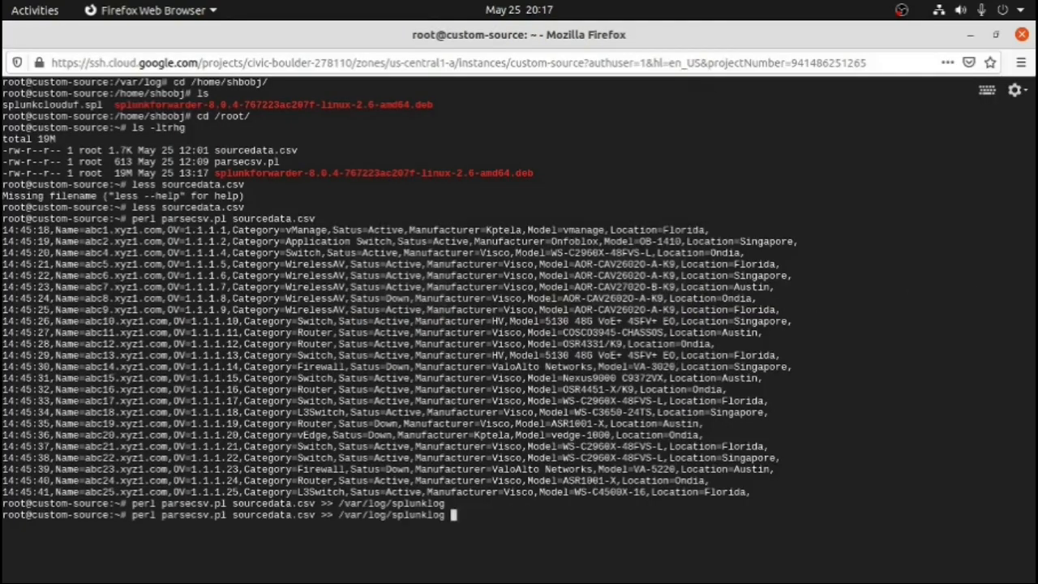
pyautogui.press('BackSpace')
pyautogui.press('BackSpace')
pyautogui.press('BackSpace')
pyautogui.press('BackSpace')
pyautogui.press('BackSpace')
pyautogui.press('BackSpace')
pyautogui.press('BackSpace')
pyautogui.press('BackSpace')
pyautogui.press('BackSpace')
pyautogui.press('BackSpace')
pyautogui.write('elk.c')
pyautogui.press('BackSpace')
pyautogui.write('log')
pyautogui.press('Return')
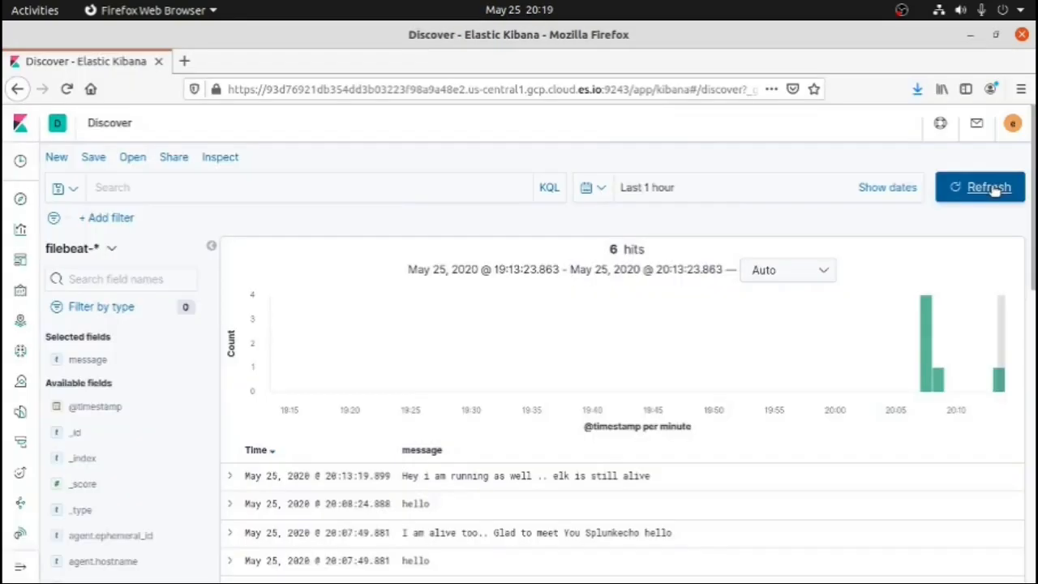
# Switch to Kibana, refresh the Discover results for the last hour, and look through the device messages
pyautogui.click(934, 187)
pyautogui.scroll(-5, 777, 220)
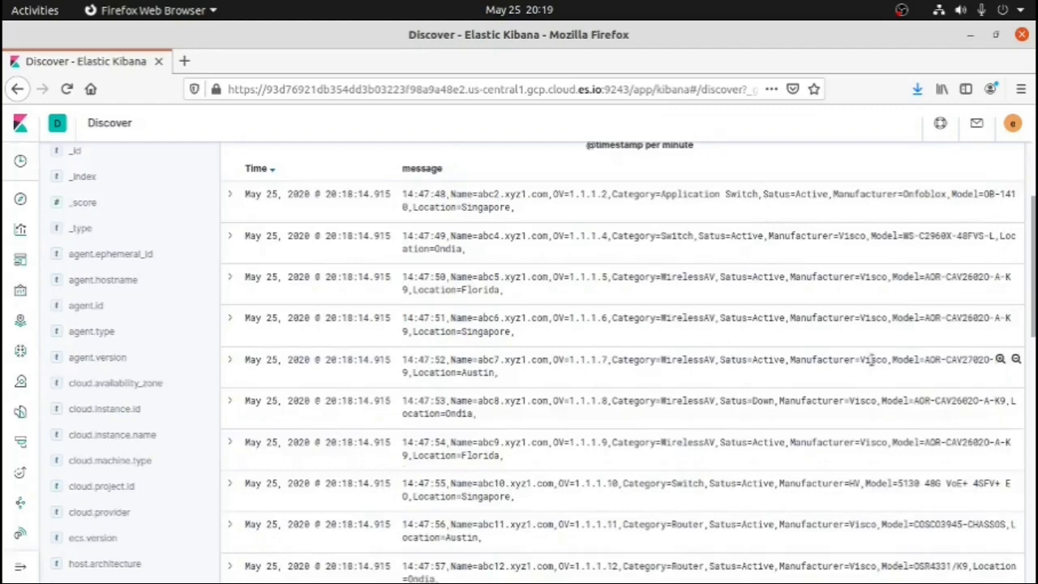
pyautogui.moveTo(1031, 330); pyautogui.dragTo(1035, 369)
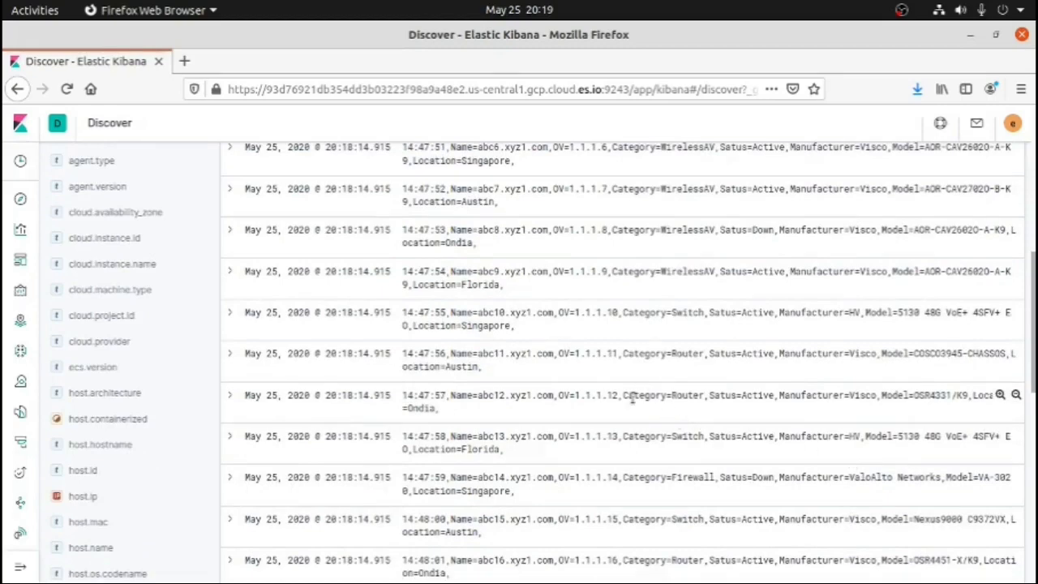
# Examine the category and status values in the abc12 and abc7 device messages, and return to the histogram
pyautogui.moveTo(623, 396); pyautogui.dragTo(759, 397)
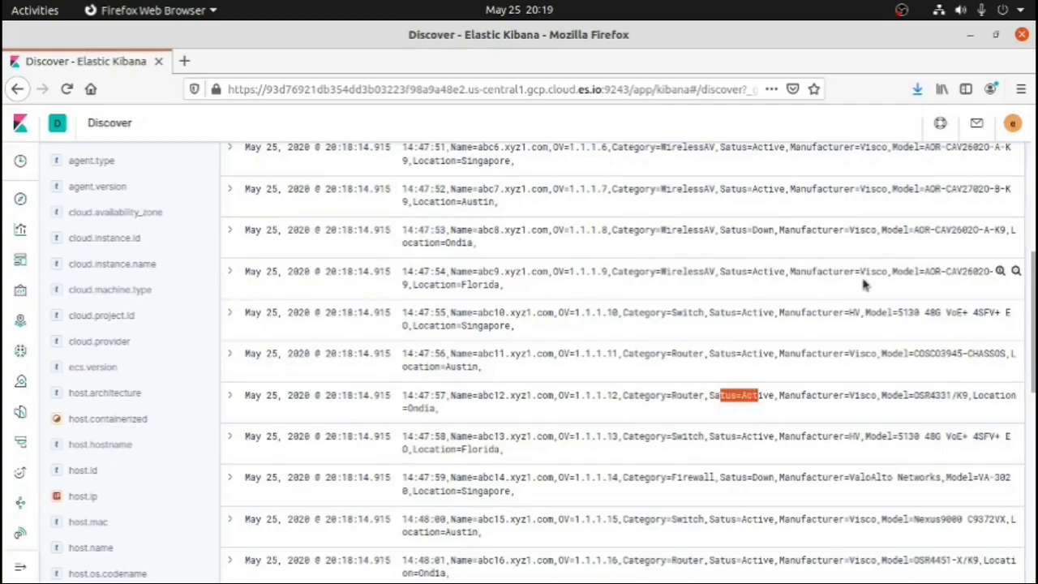
pyautogui.moveTo(1034, 283); pyautogui.dragTo(1033, 254)
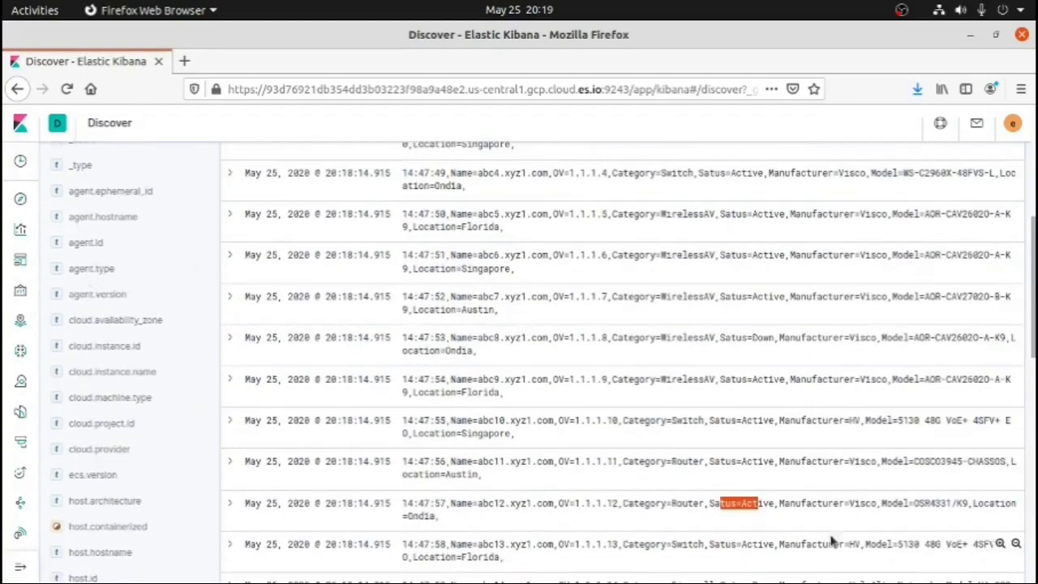
pyautogui.click(749, 301)
pyautogui.moveTo(727, 298); pyautogui.dragTo(752, 301)
pyautogui.click(783, 308)
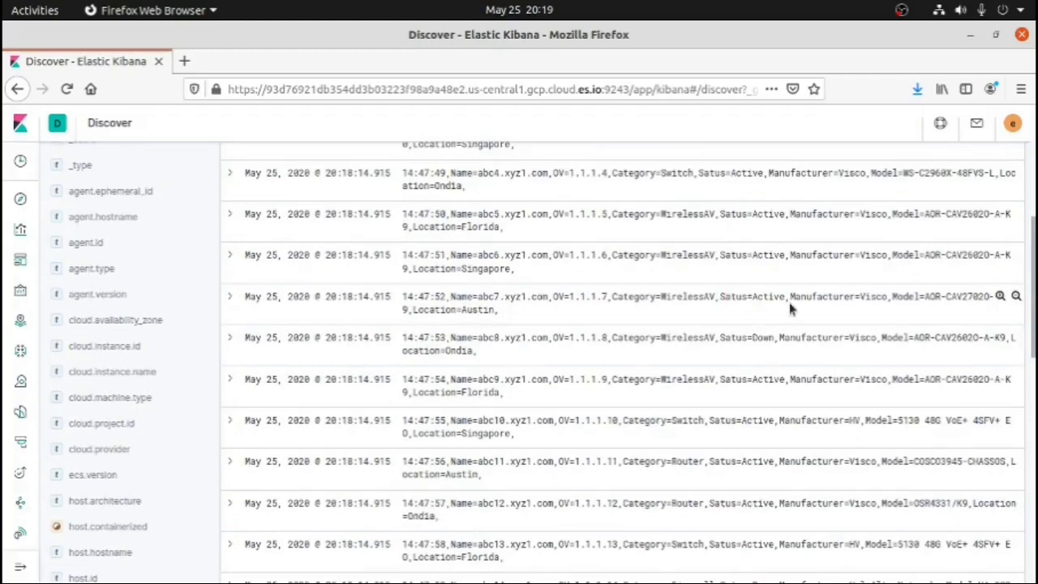
pyautogui.moveTo(1035, 276); pyautogui.dragTo(1035, 185)
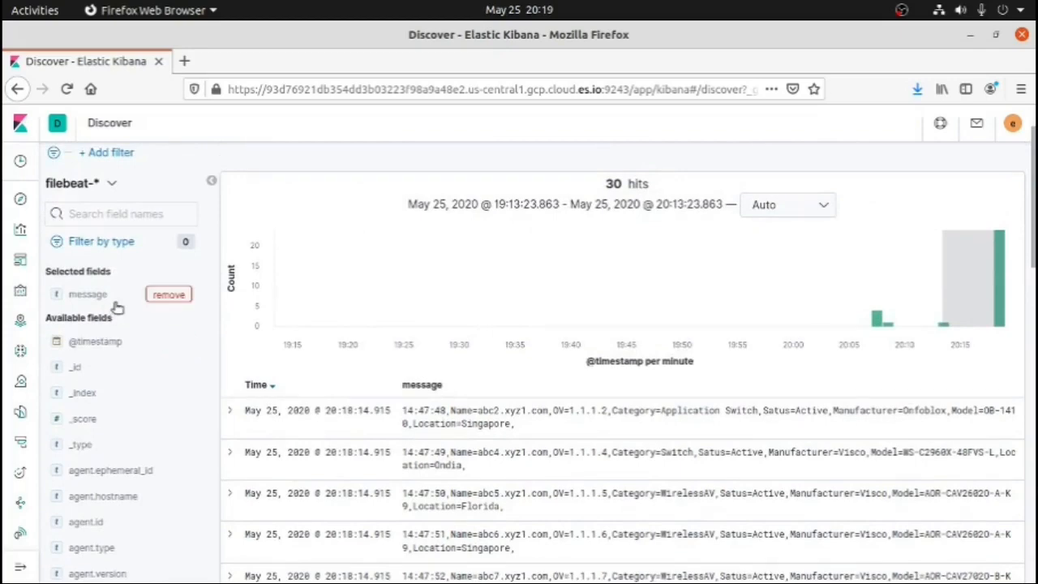
# Show the top values of the selected message field in Discover
pyautogui.moveTo(108, 296); pyautogui.dragTo(59, 304)
pyautogui.click(58, 304)
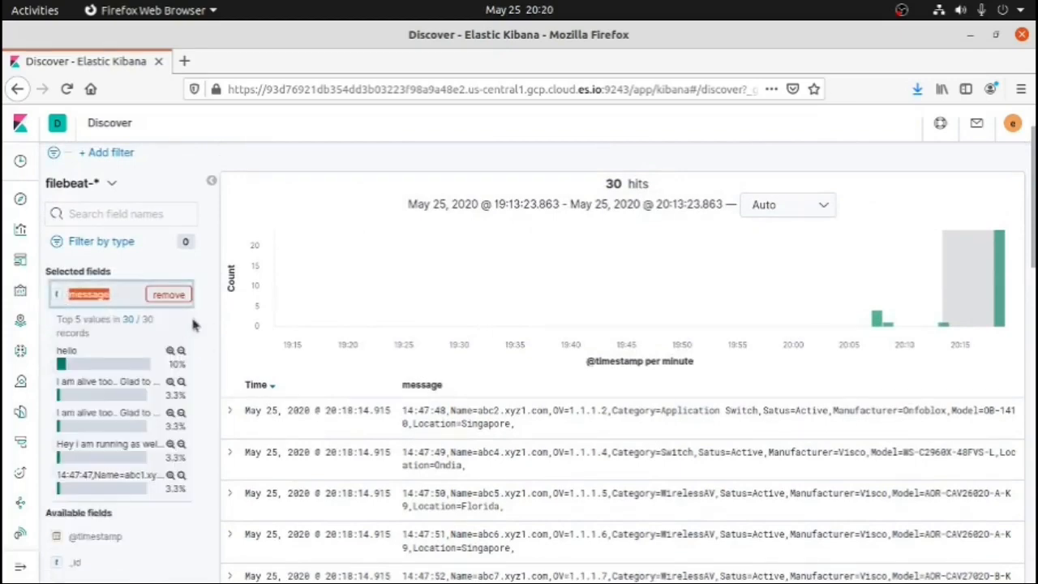
pyautogui.click(210, 260)
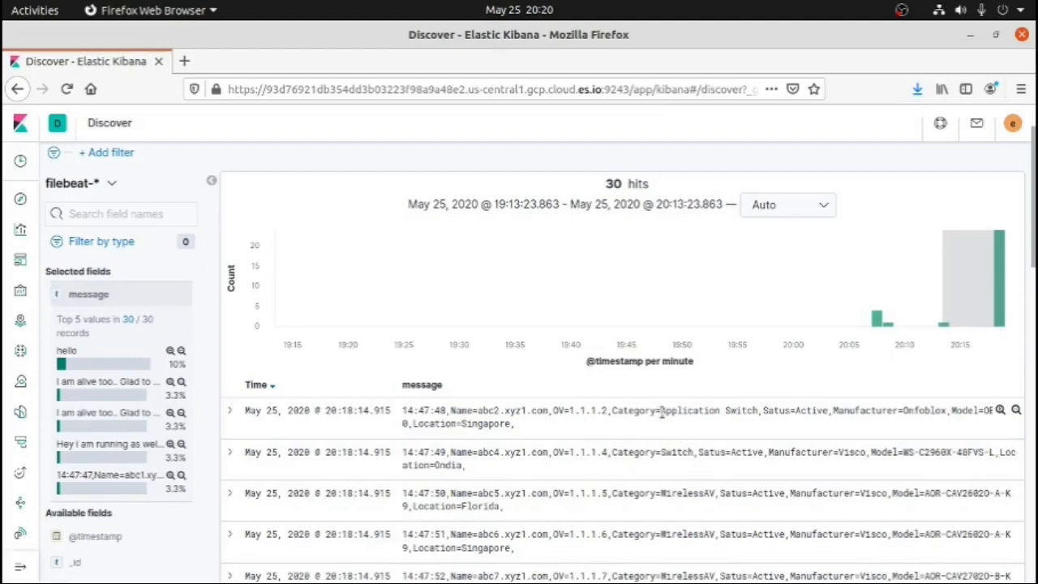
# Examine the category, status and manufacturer values within the first message of the Discover list
pyautogui.moveTo(662, 411); pyautogui.dragTo(716, 408)
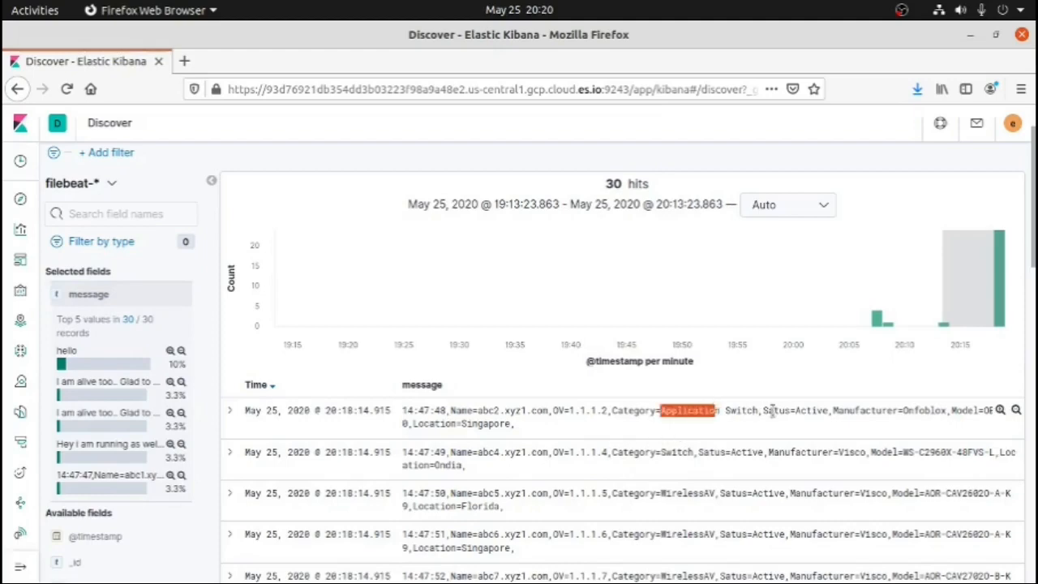
pyautogui.moveTo(807, 411); pyautogui.dragTo(840, 440)
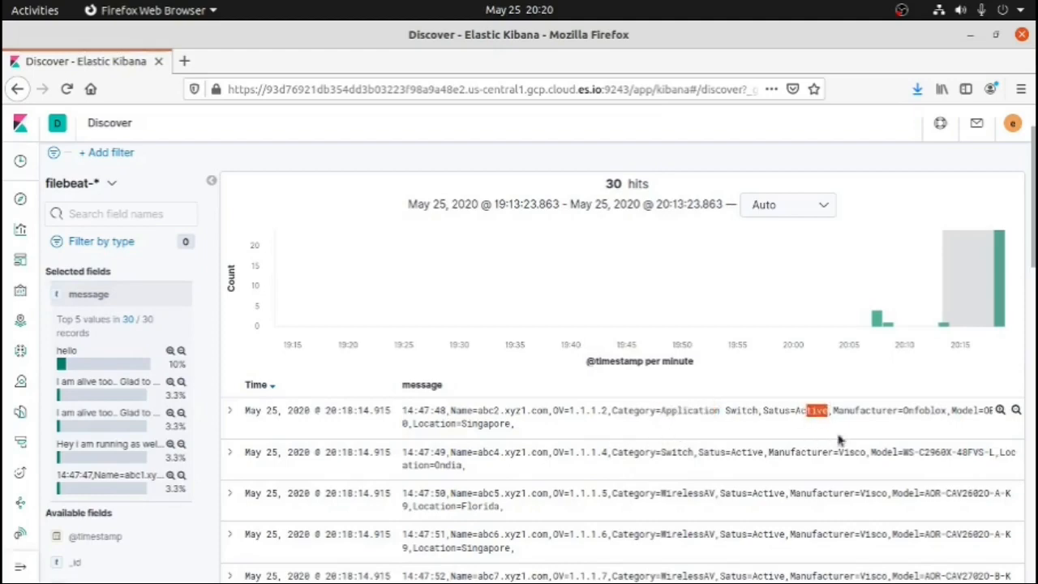
pyautogui.moveTo(903, 410); pyautogui.dragTo(951, 412)
pyautogui.click(908, 430)
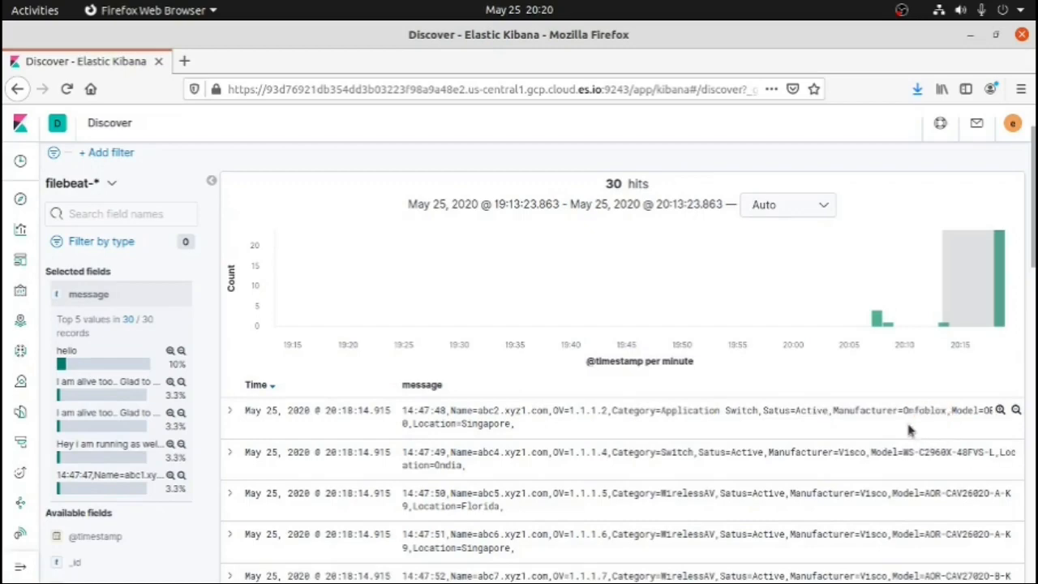
pyautogui.moveTo(946, 411); pyautogui.dragTo(906, 415)
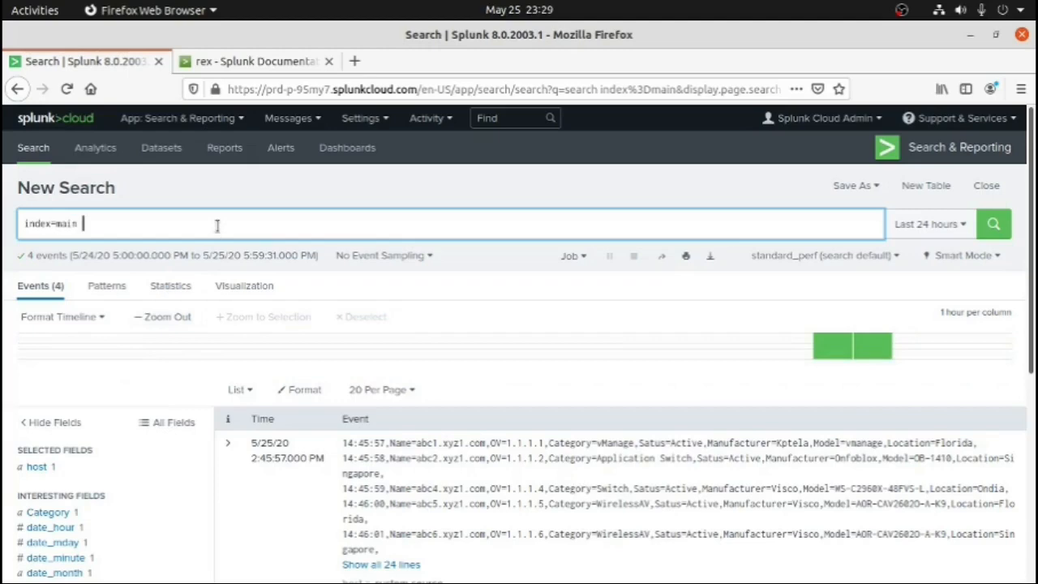
# In Splunk, run the search index=main | multikv noheader=t to split the multi-line event into separate events
pyautogui.write('mult')
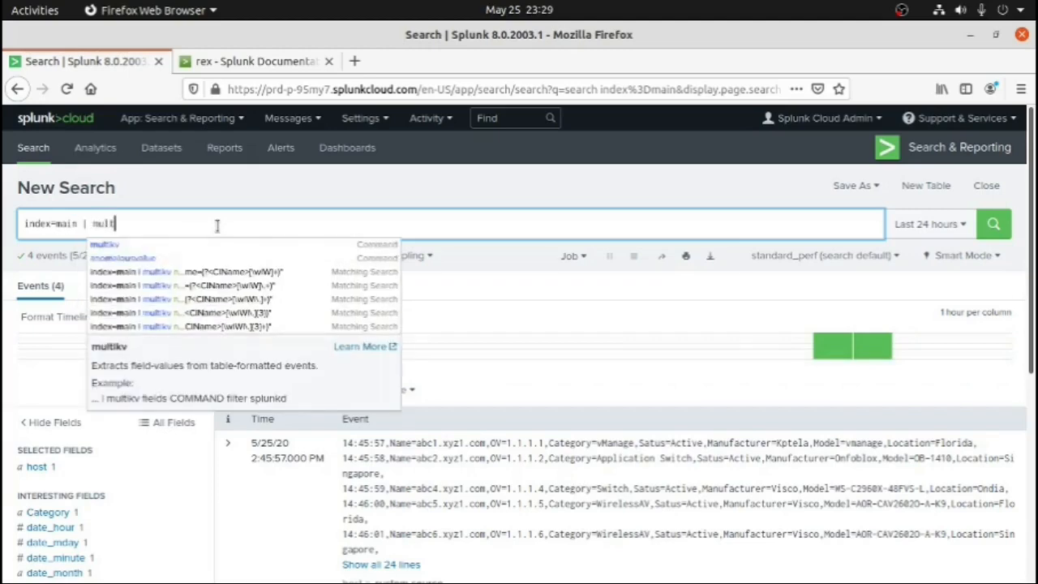
pyautogui.write('ikv')
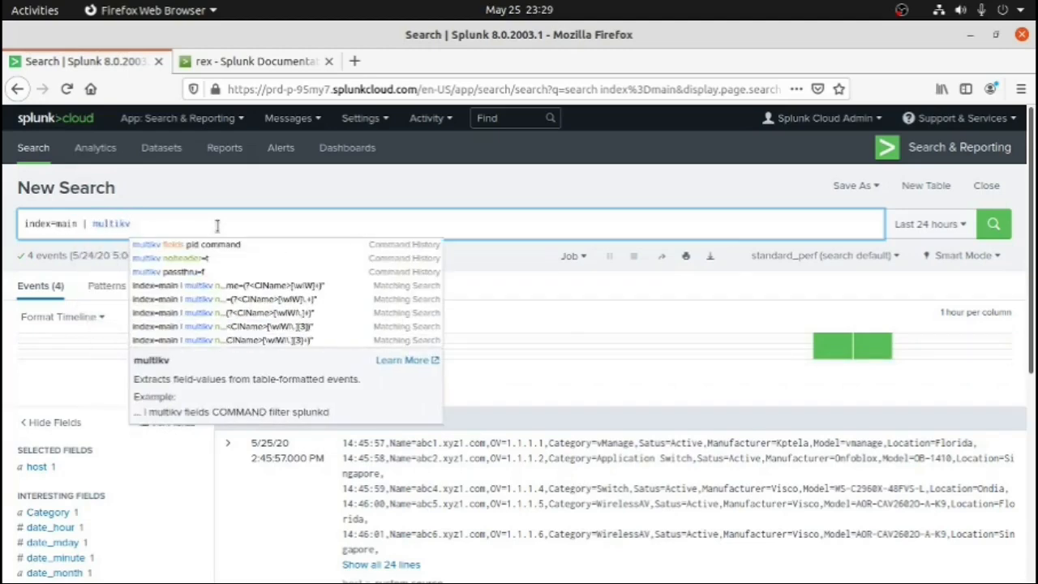
pyautogui.write(' noheader=t')
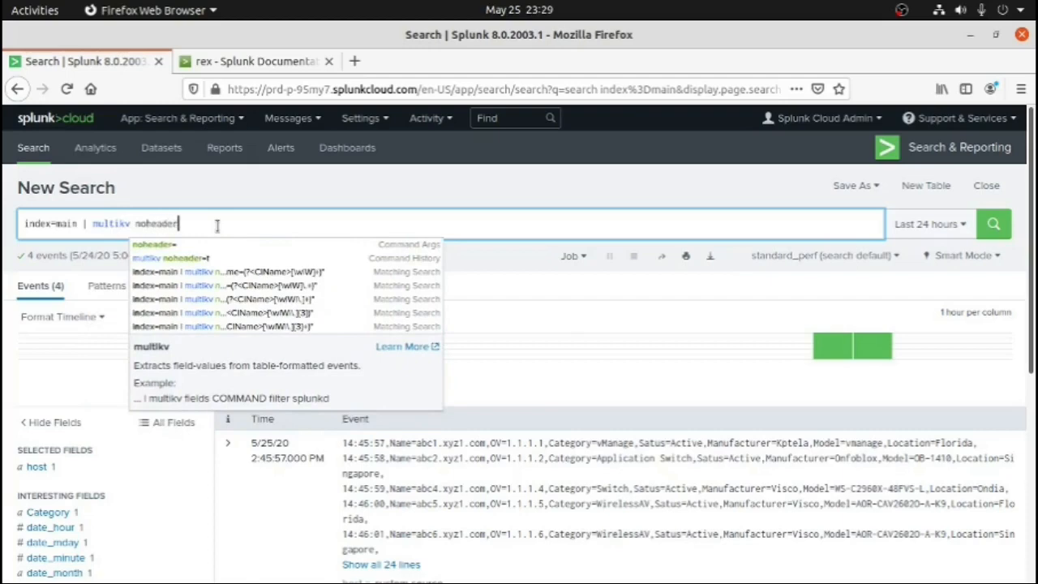
pyautogui.press('Return')
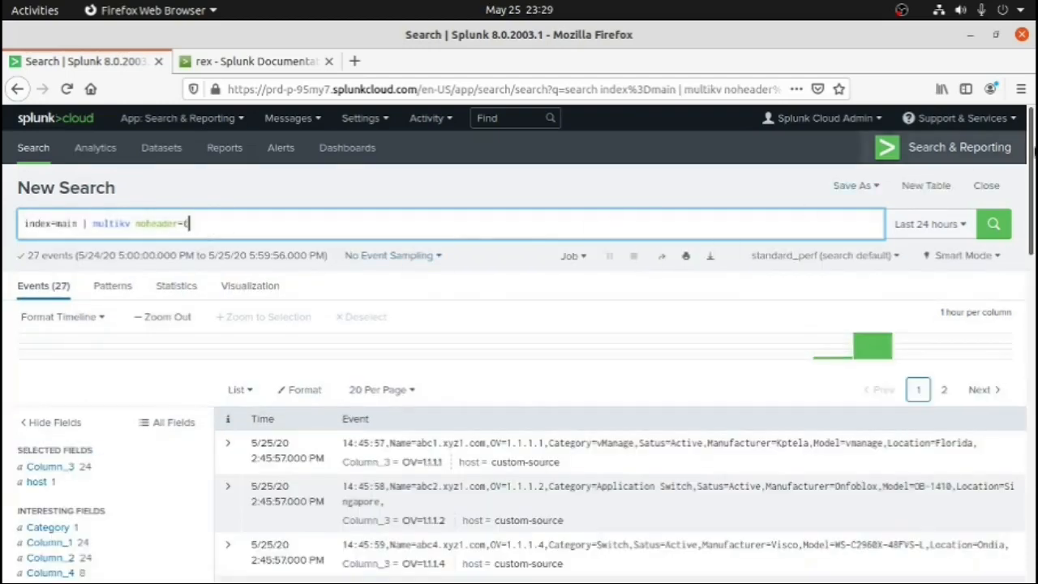
# Examine the split events and the values of the extracted fields Column_1, Column_2 and Column_4, then return to the query
pyautogui.moveTo(1035, 141); pyautogui.dragTo(1029, 251)
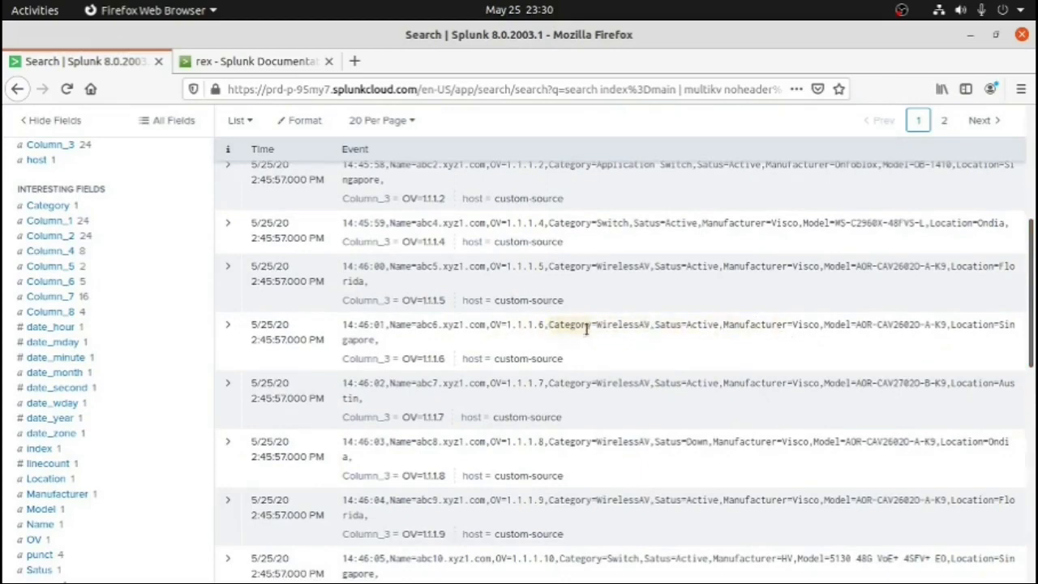
pyautogui.moveTo(1033, 279)
pyautogui.mouseDown()
pyautogui.moveTo(1032, 185)
pyautogui.moveTo(1033, 284)
pyautogui.mouseUp()
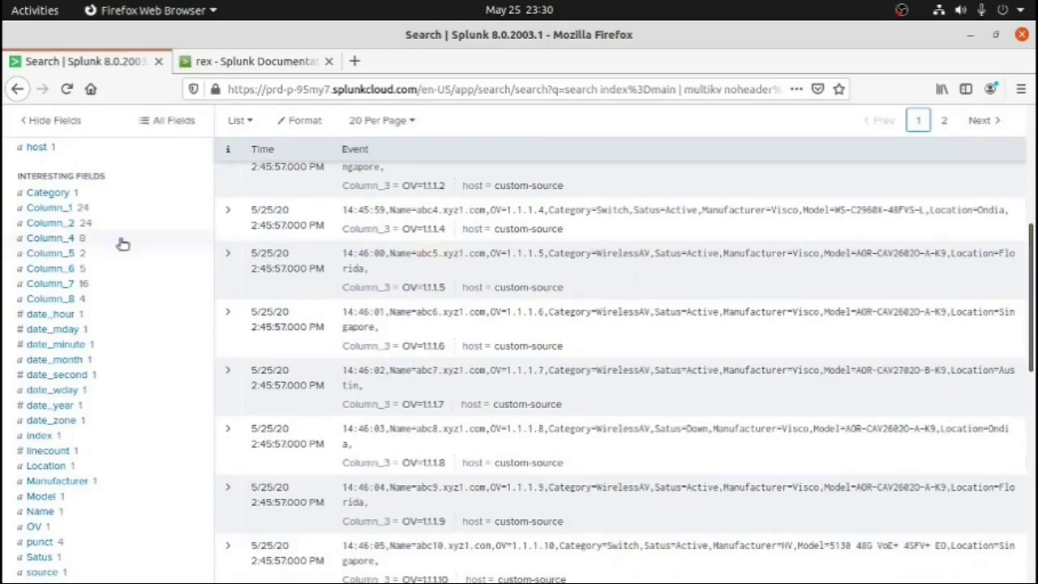
pyautogui.click(51, 208)
pyautogui.click(50, 223)
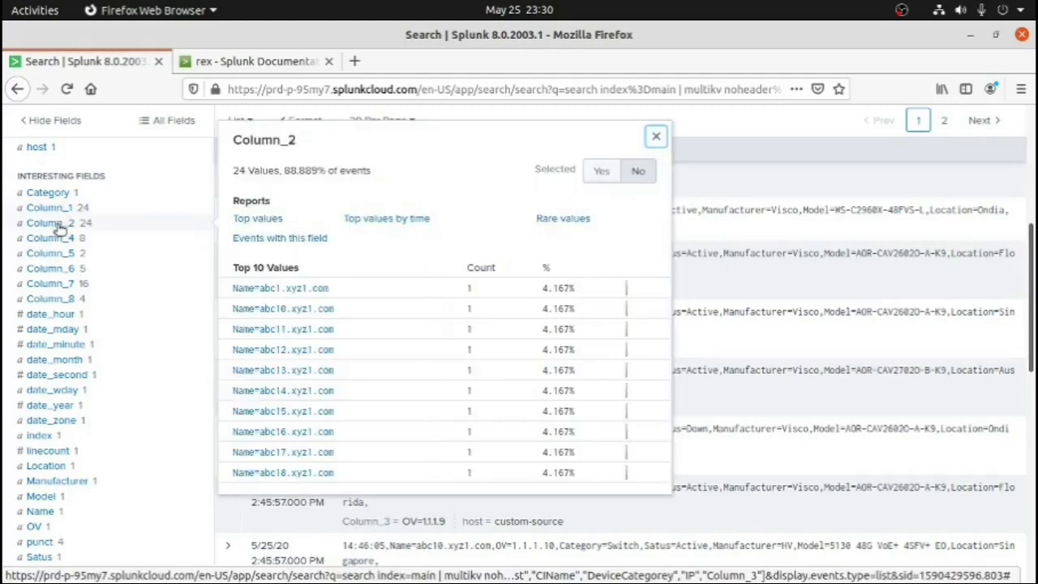
pyautogui.click(57, 238)
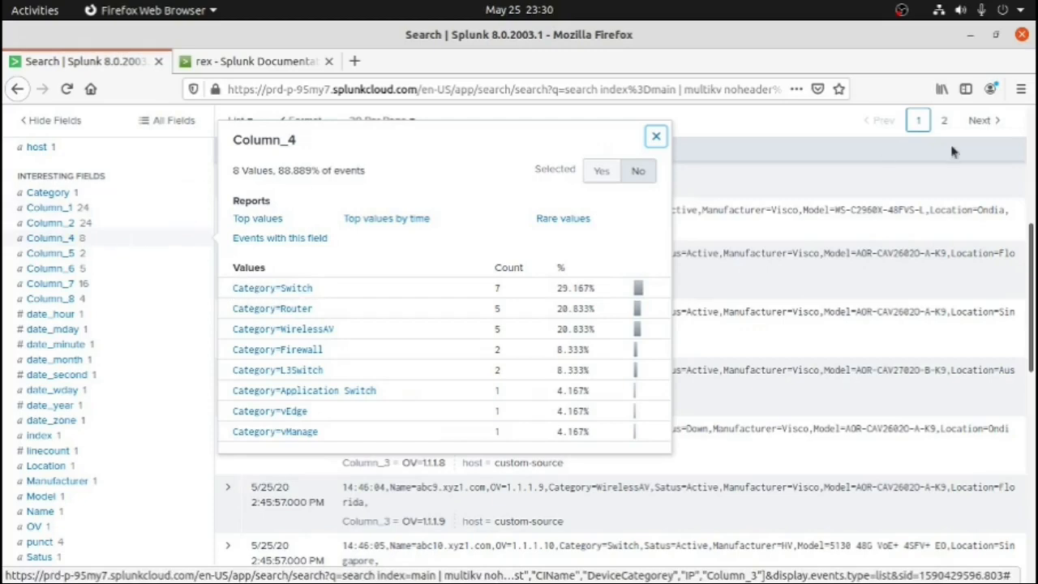
pyautogui.click(1032, 166)
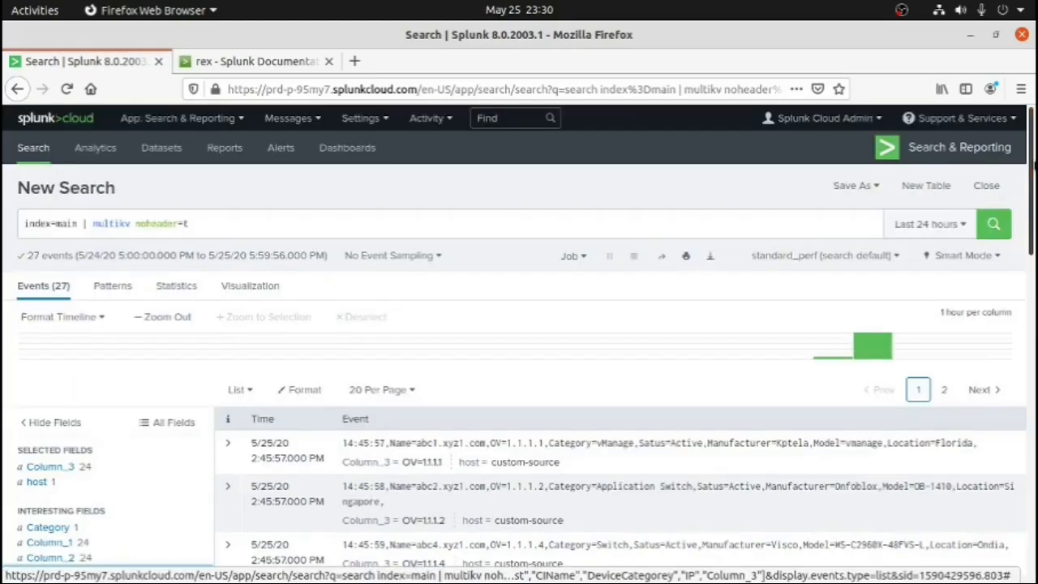
# Extend the search with | rex field=Column_2 "" after multikv noheader=t, checking the values of Column_2 for the source field
pyautogui.click(710, 224)
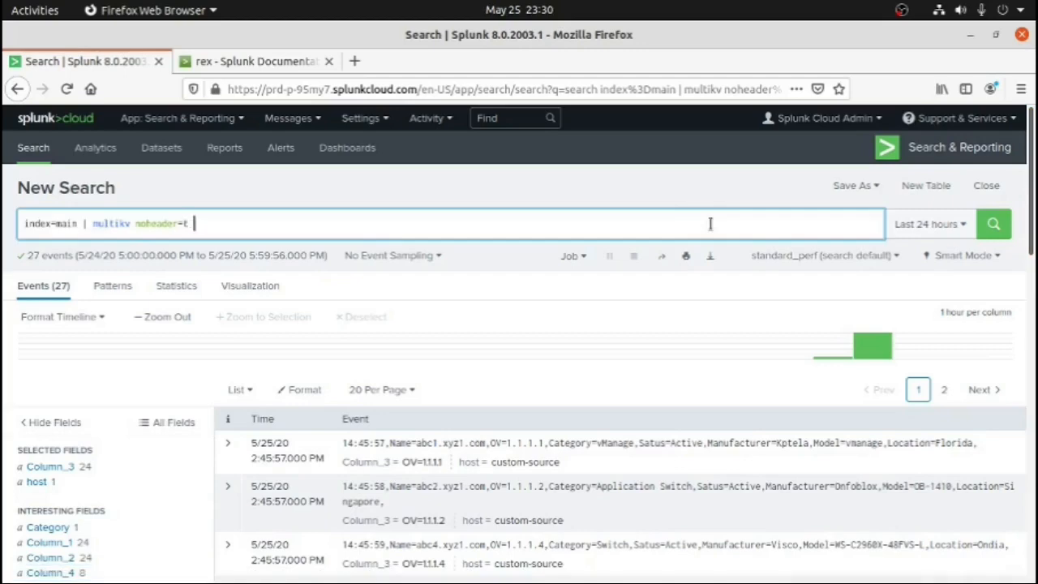
pyautogui.write('| rex')
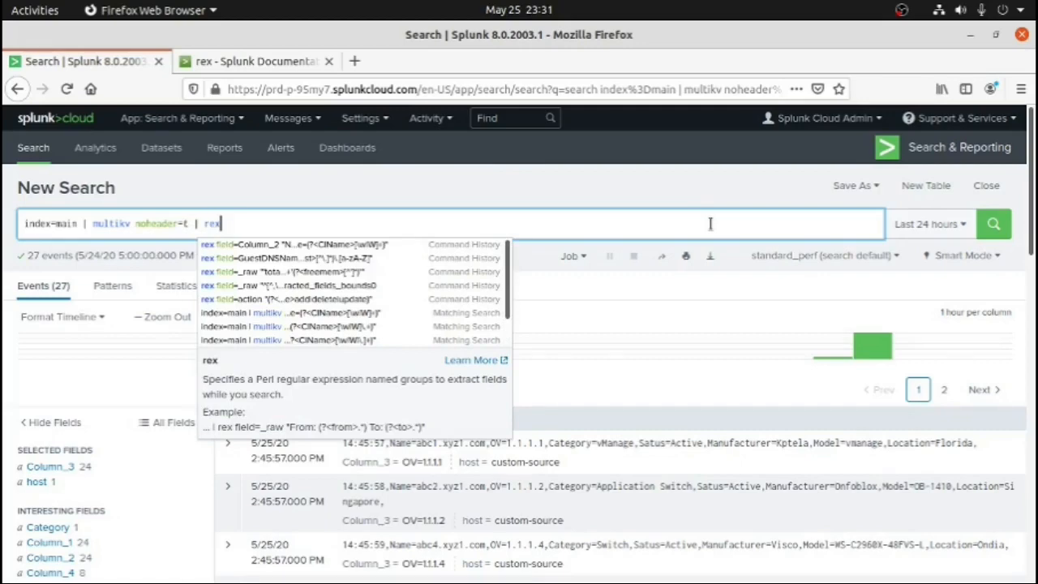
pyautogui.write('field=')
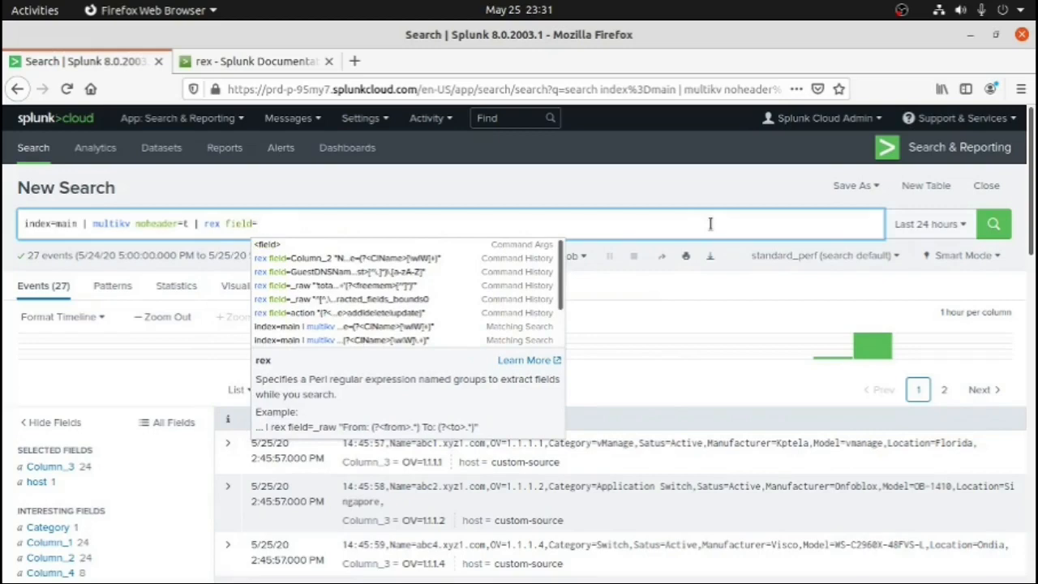
pyautogui.click(50, 557)
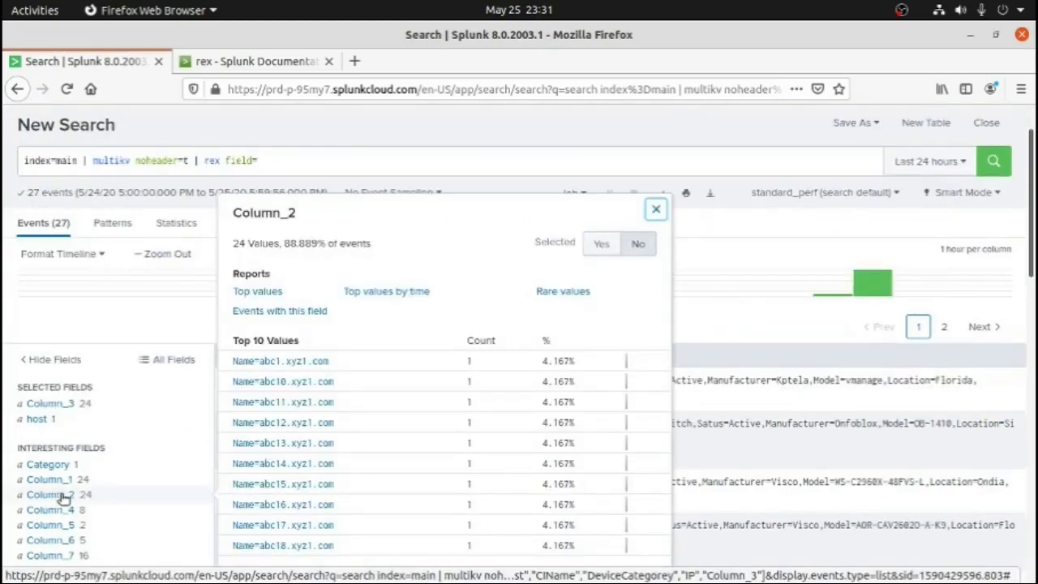
pyautogui.click(273, 159)
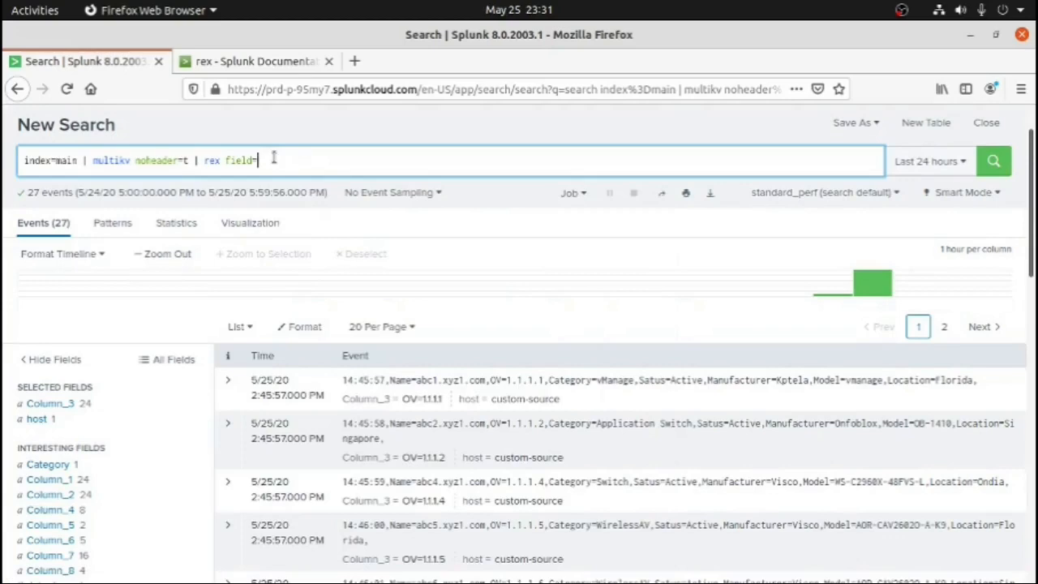
pyautogui.write('C')
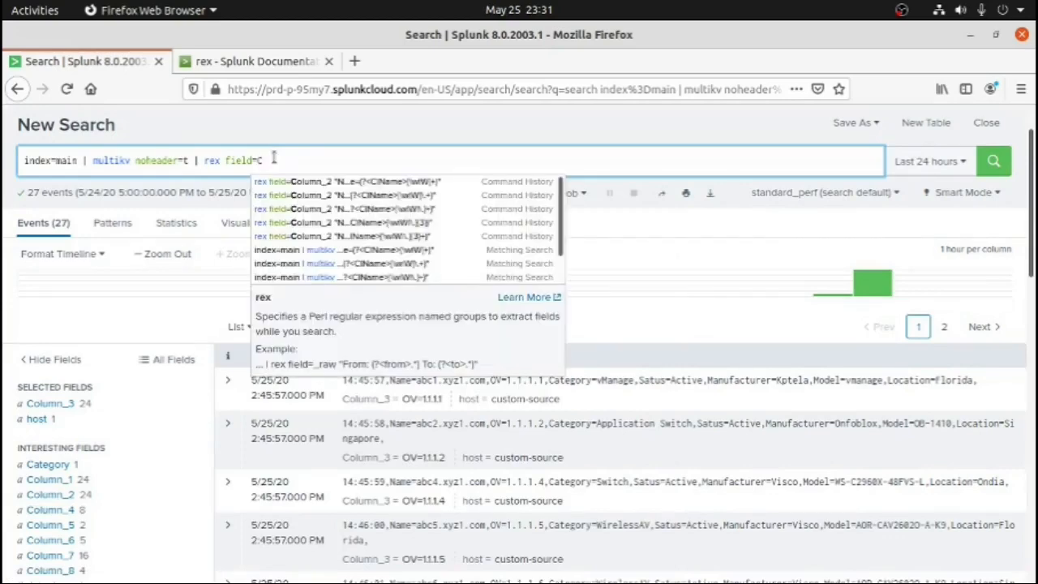
pyautogui.write('olumn_')
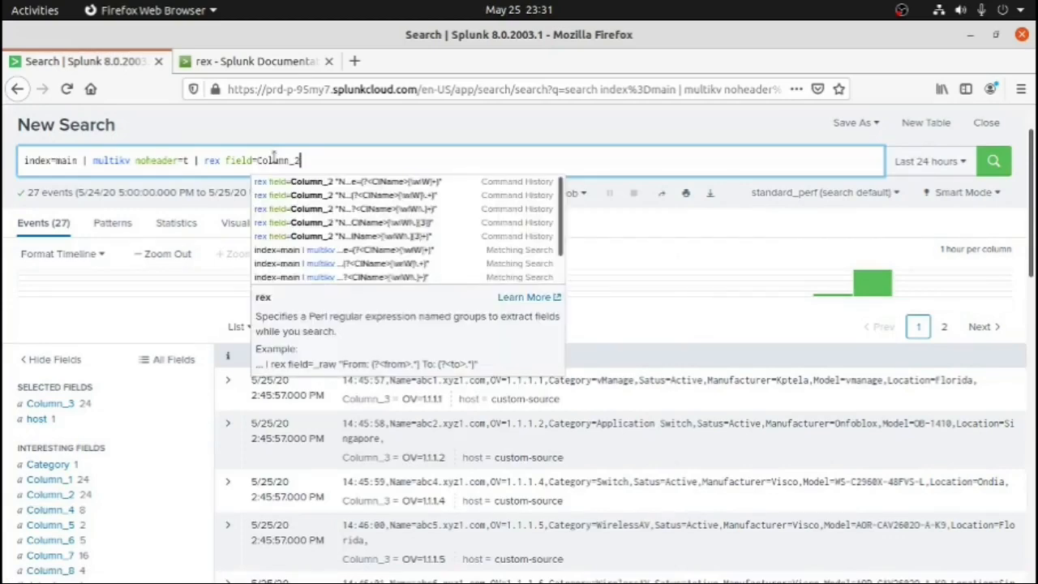
pyautogui.write('2 ')
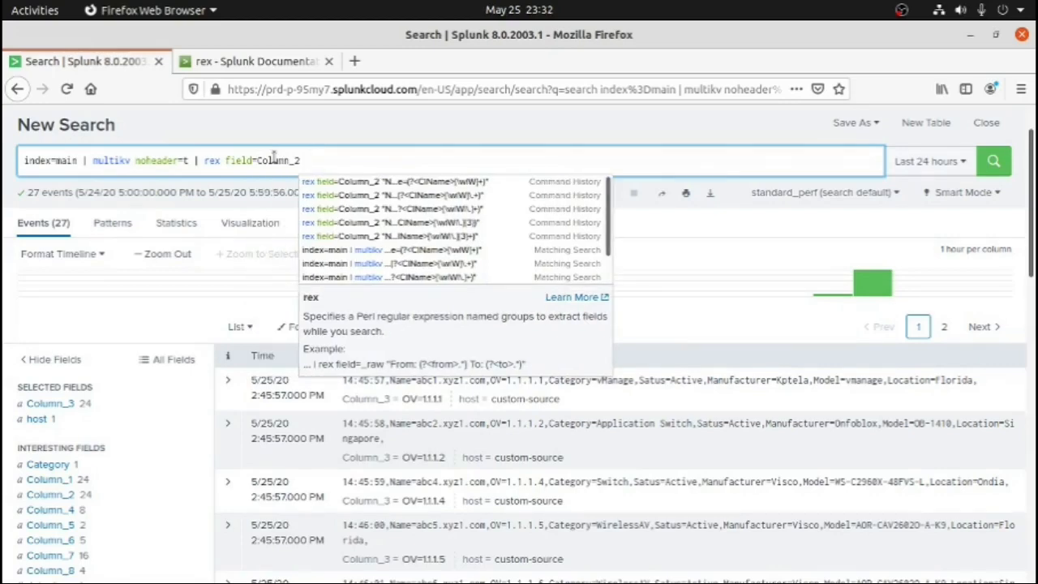
pyautogui.write('""')
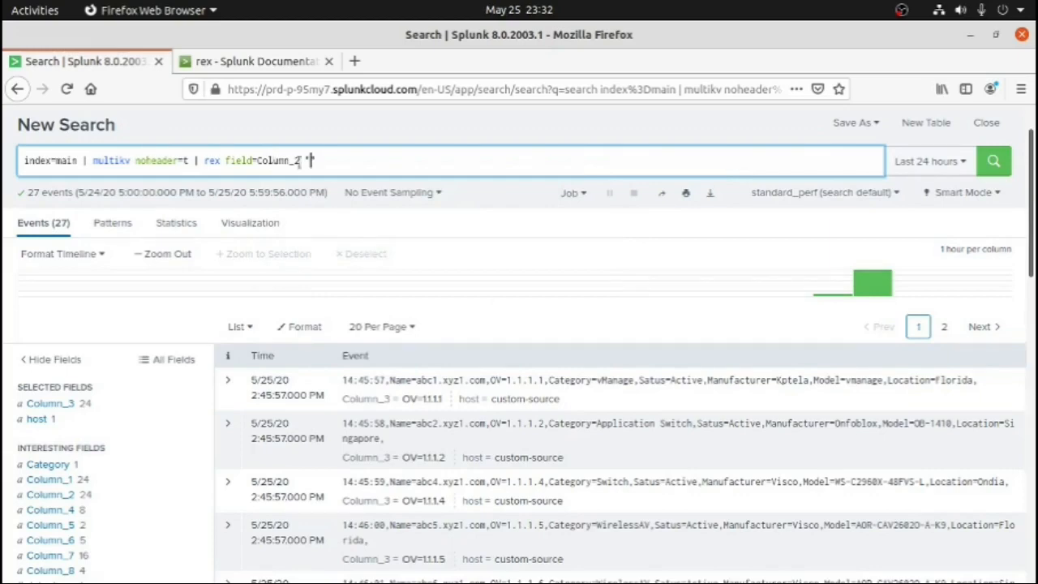
# Check the Column_2 values and begin the rex pattern between the quotes with Name=(?<CIName>
pyautogui.click(51, 495)
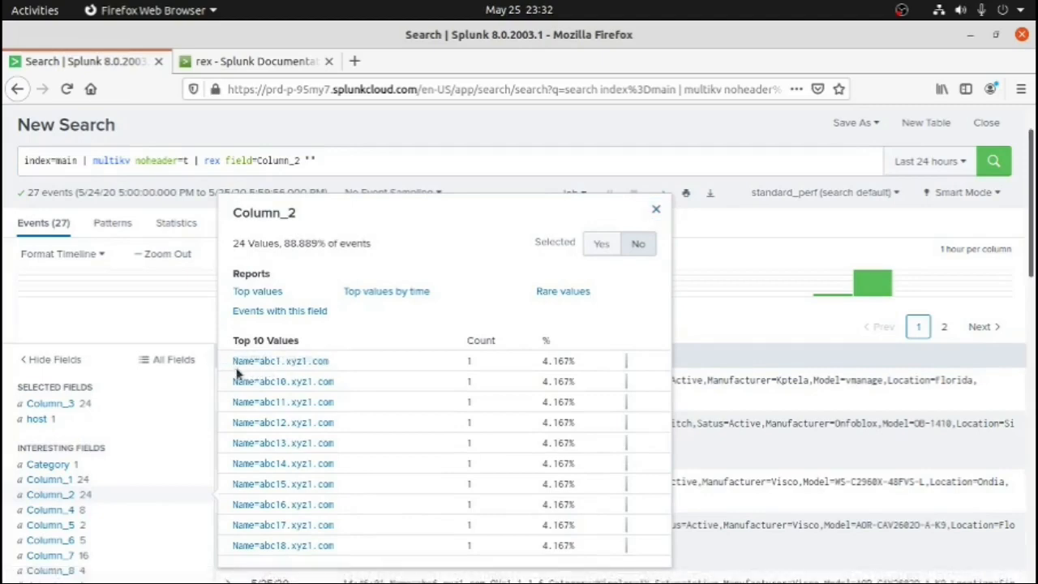
pyautogui.click(308, 160)
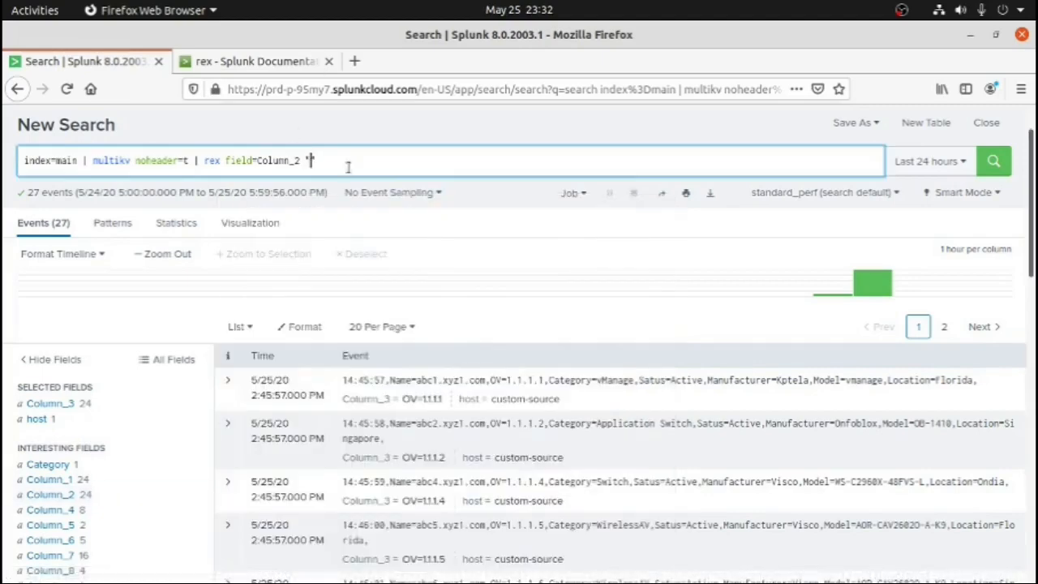
pyautogui.write('"')
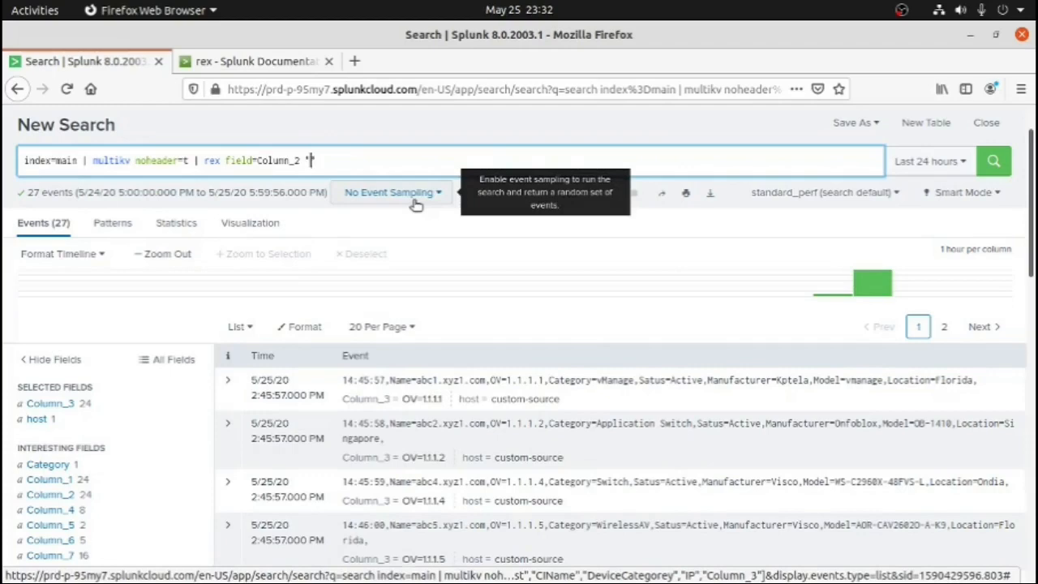
pyautogui.write('Name=')
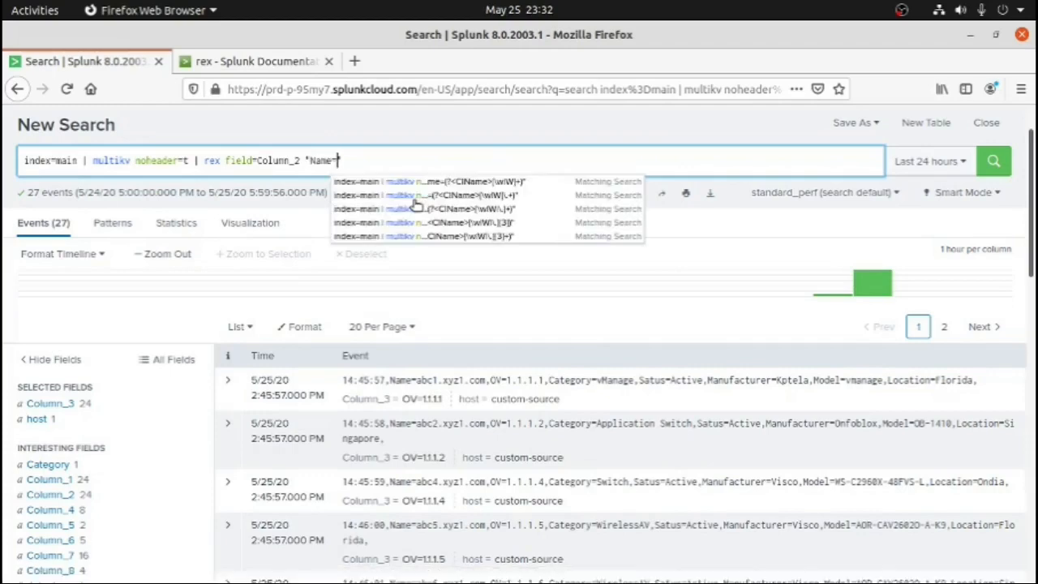
pyautogui.write('(?')
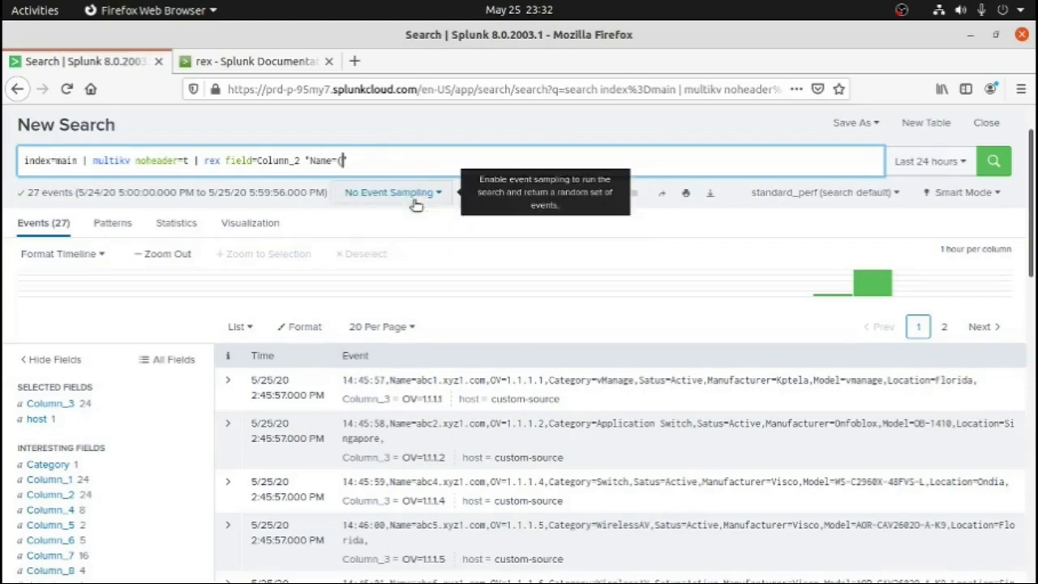
pyautogui.write('<')
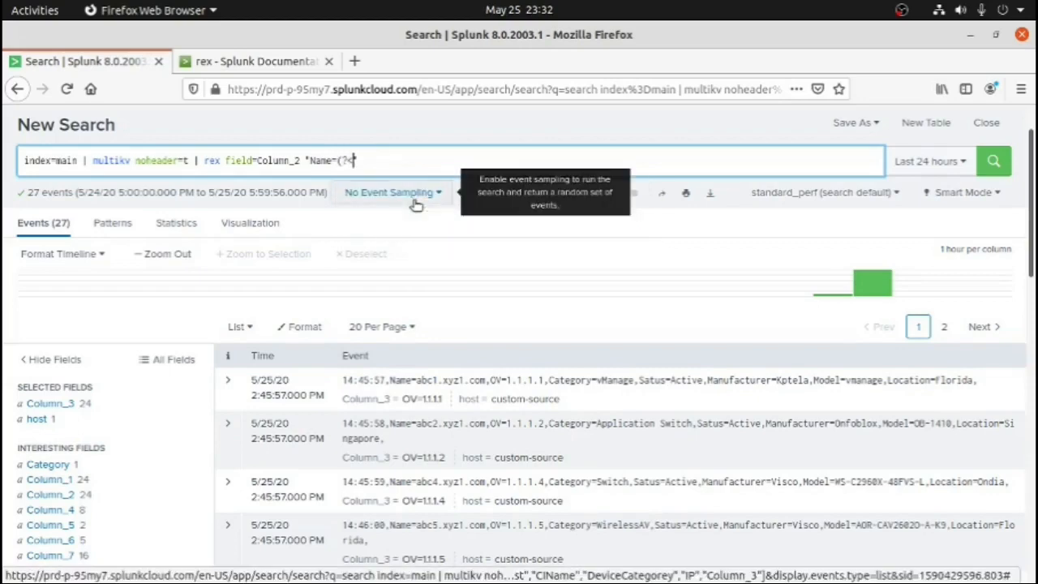
pyautogui.write('CIN')
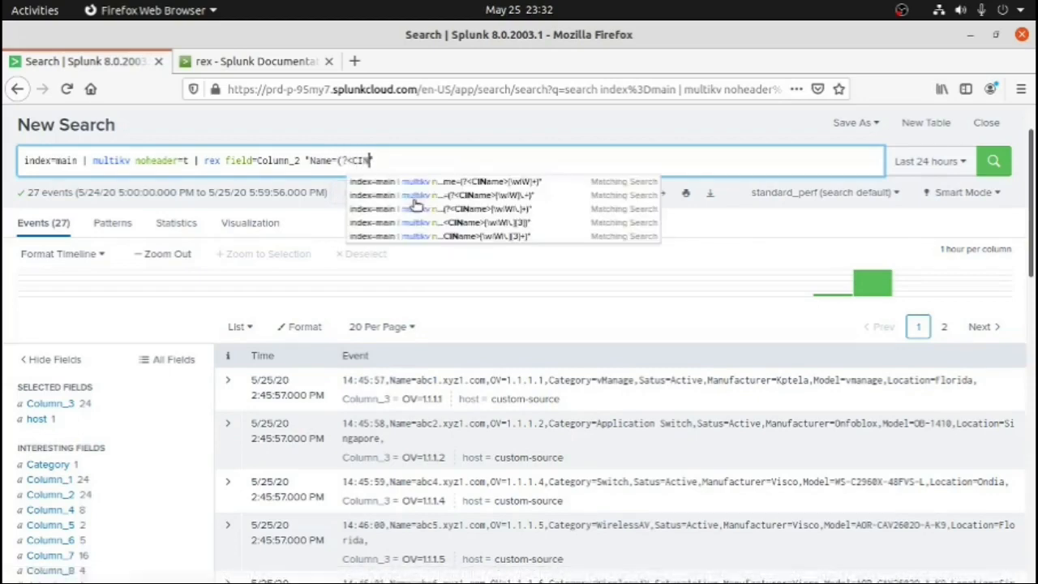
pyautogui.write('ame"')
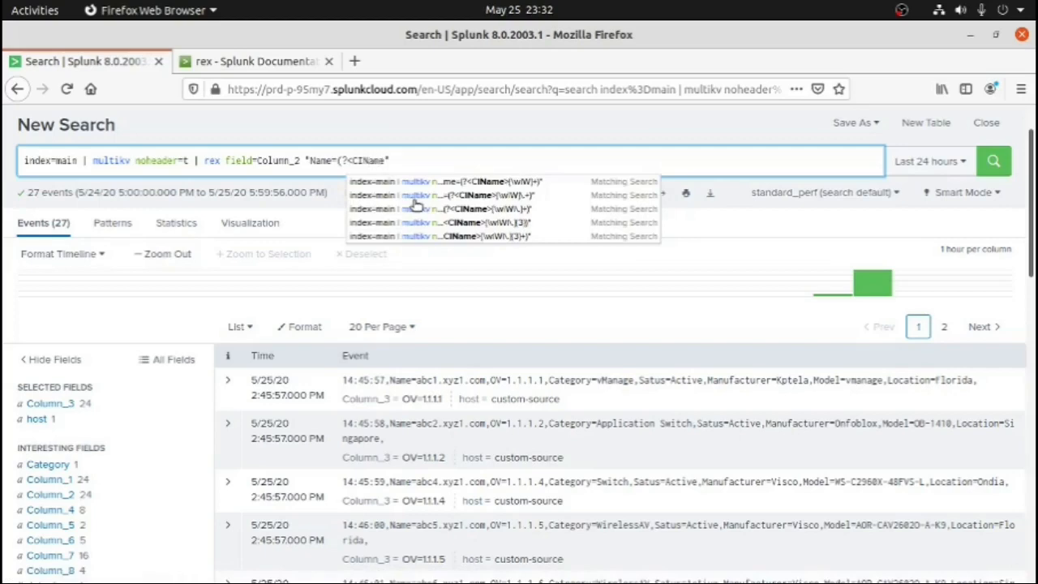
pyautogui.write('>')
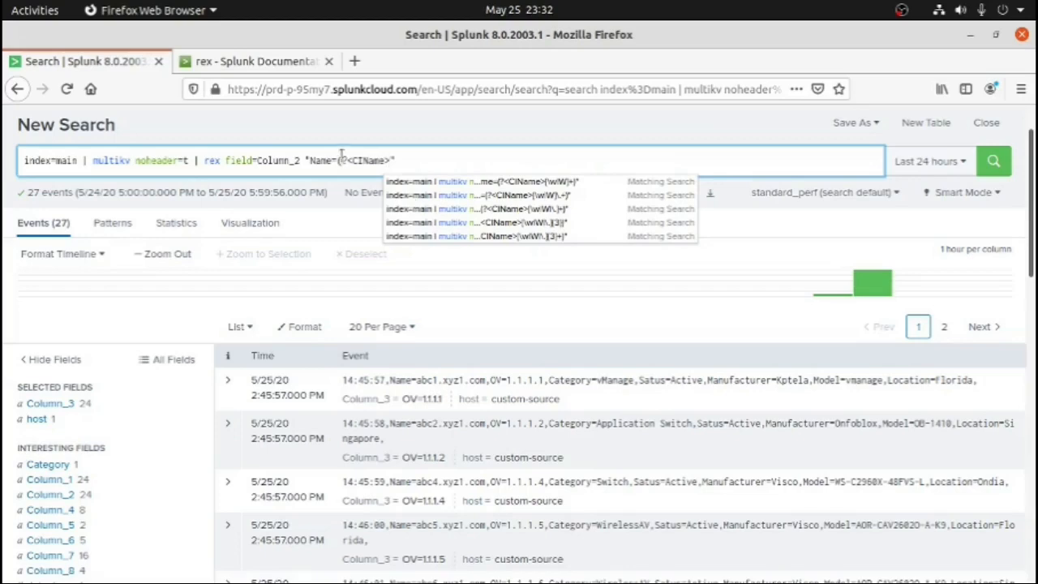
# Compare the pattern with the first Column_2 value, complete the CIName group with [\w|\W|\.]+) and run the search
pyautogui.moveTo(309, 160); pyautogui.dragTo(336, 161)
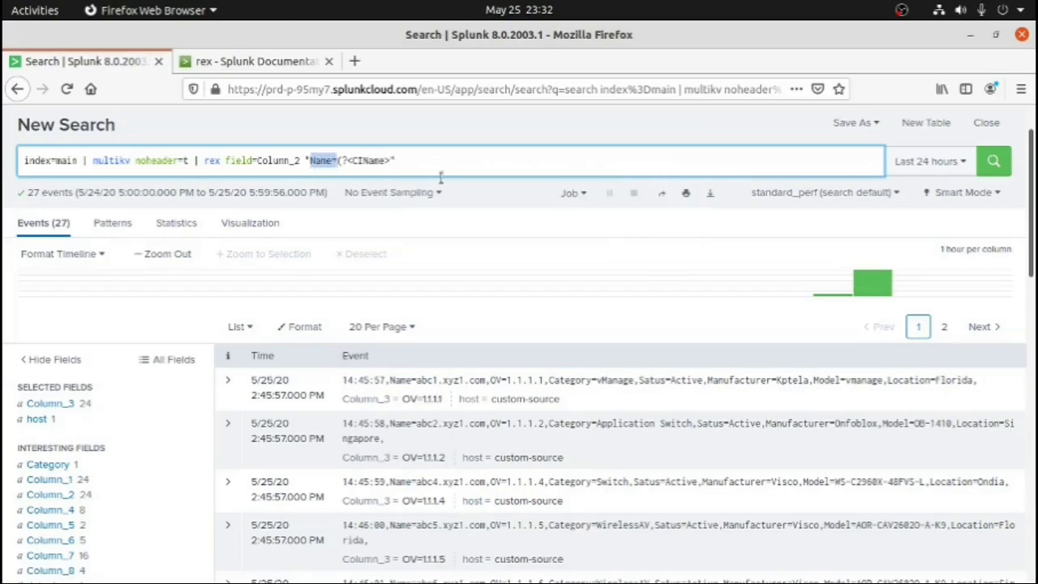
pyautogui.click(395, 159)
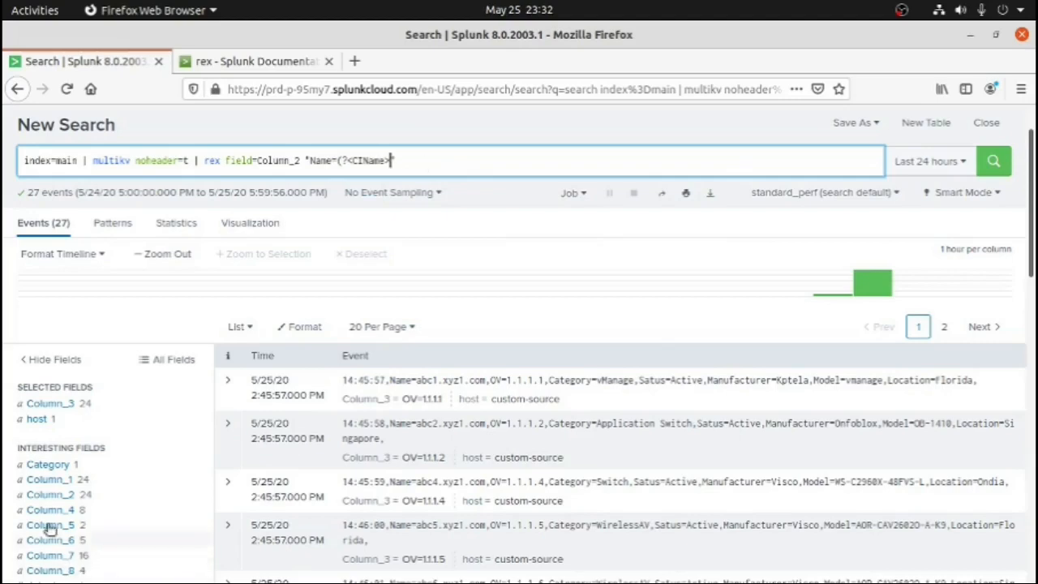
pyautogui.click(50, 495)
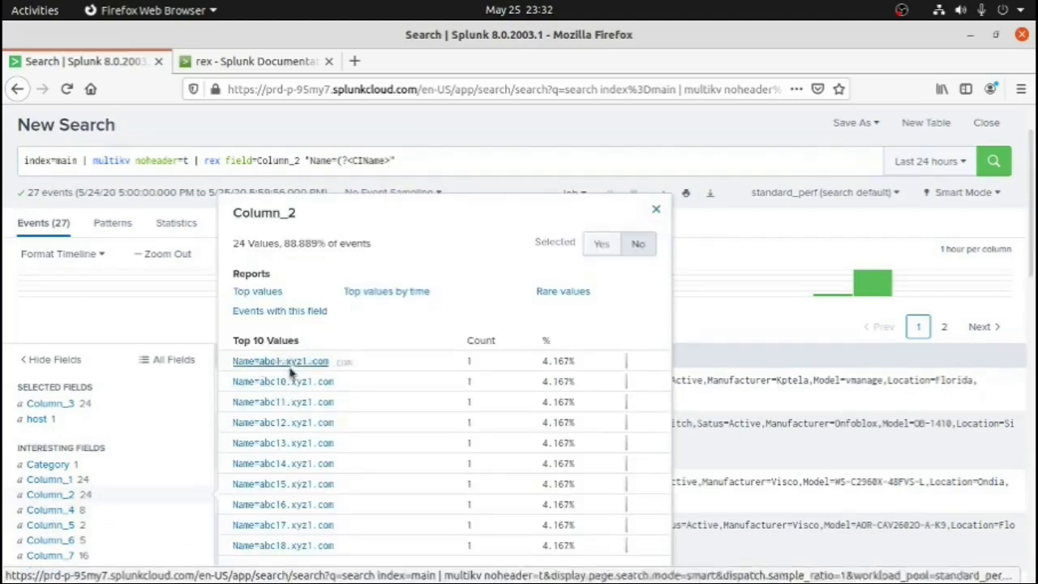
pyautogui.moveTo(334, 370); pyautogui.dragTo(259, 367)
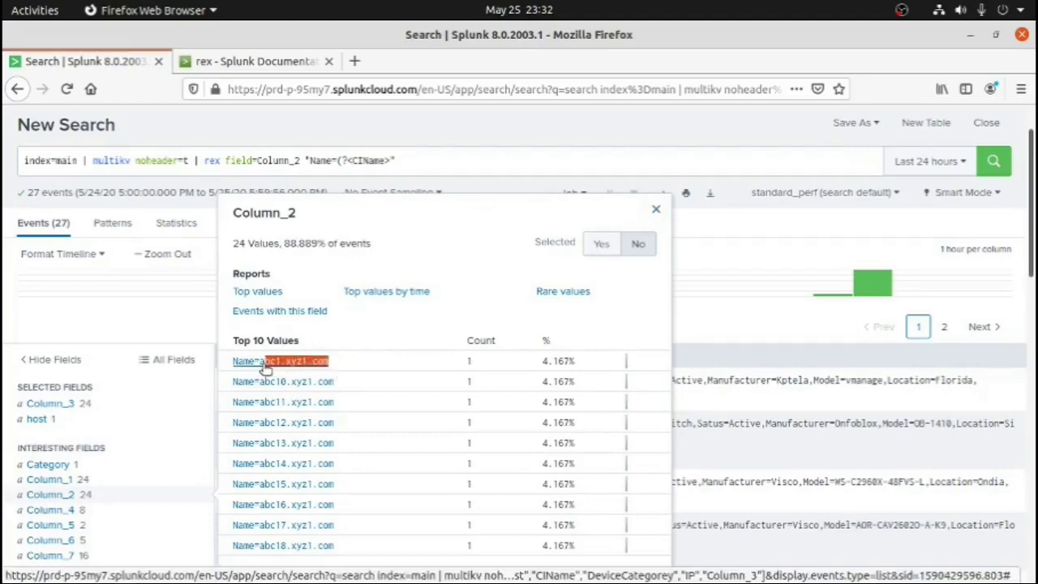
pyautogui.click(412, 354)
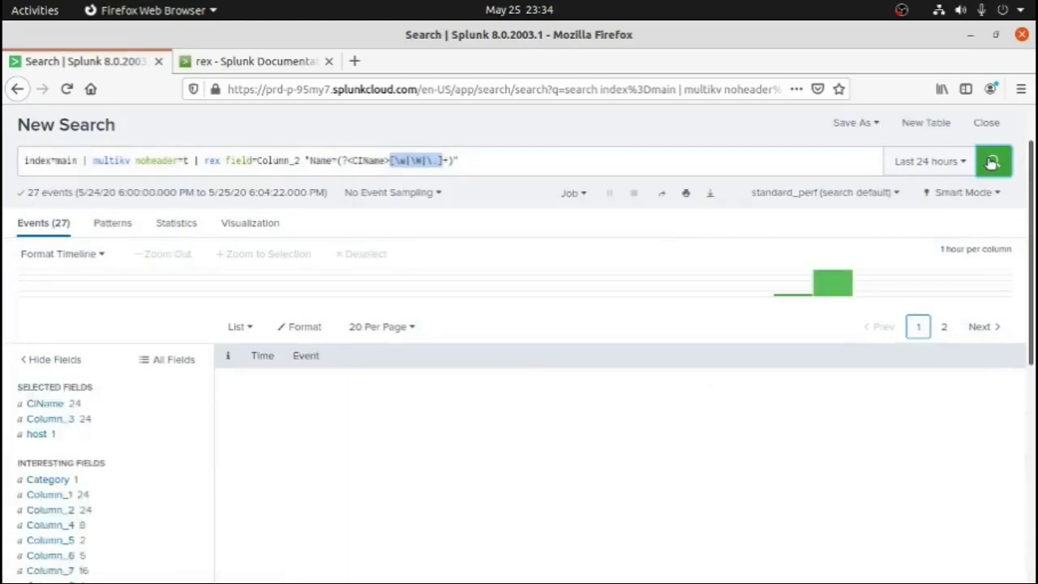
# Examine the extracted CIName values and compare them with the group name and source field in the rex expression
pyautogui.click(47, 404)
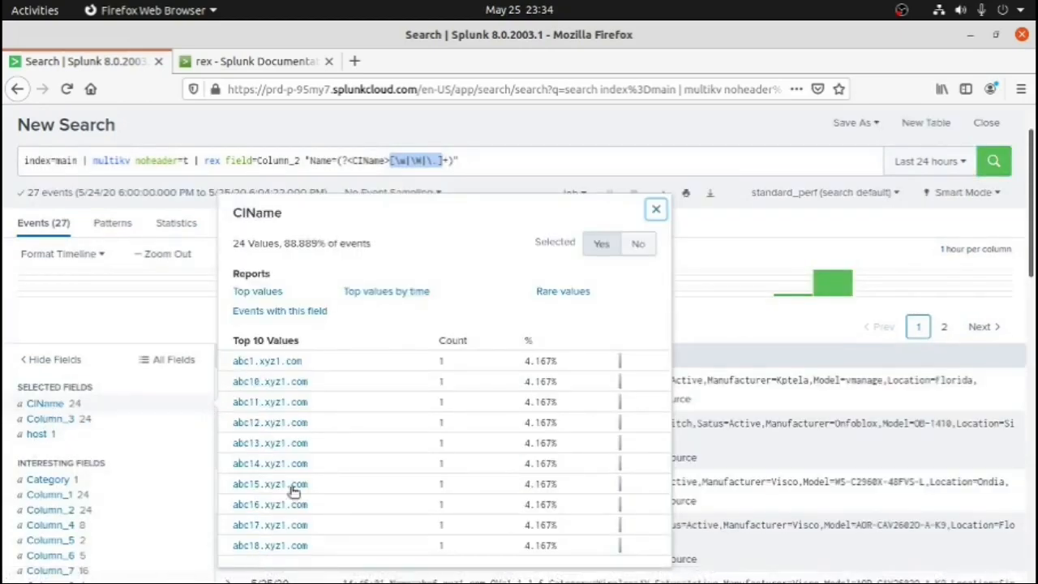
pyautogui.click(656, 209)
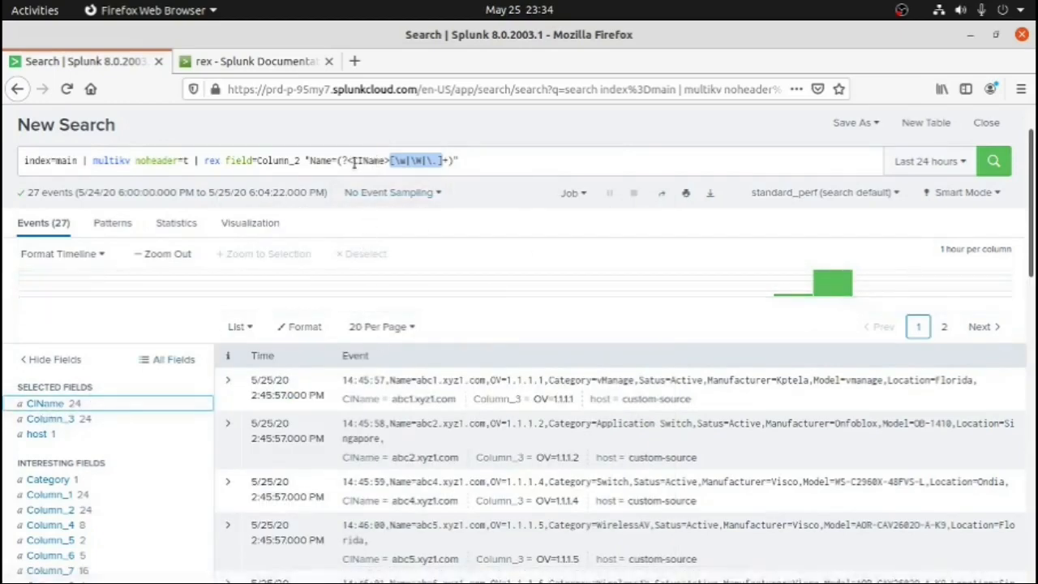
pyautogui.moveTo(353, 159); pyautogui.dragTo(383, 160)
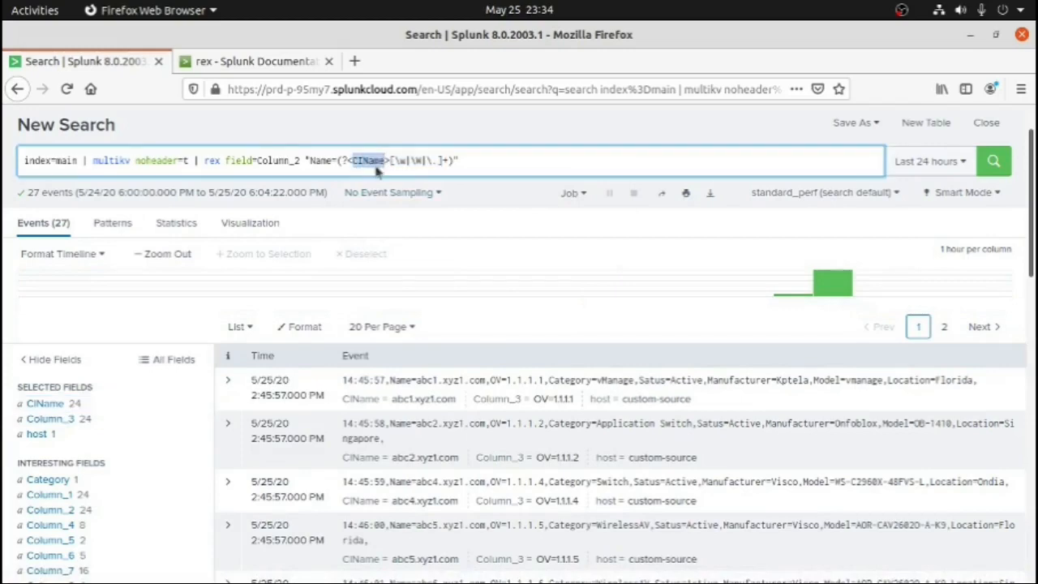
pyautogui.moveTo(302, 159); pyautogui.dragTo(257, 160)
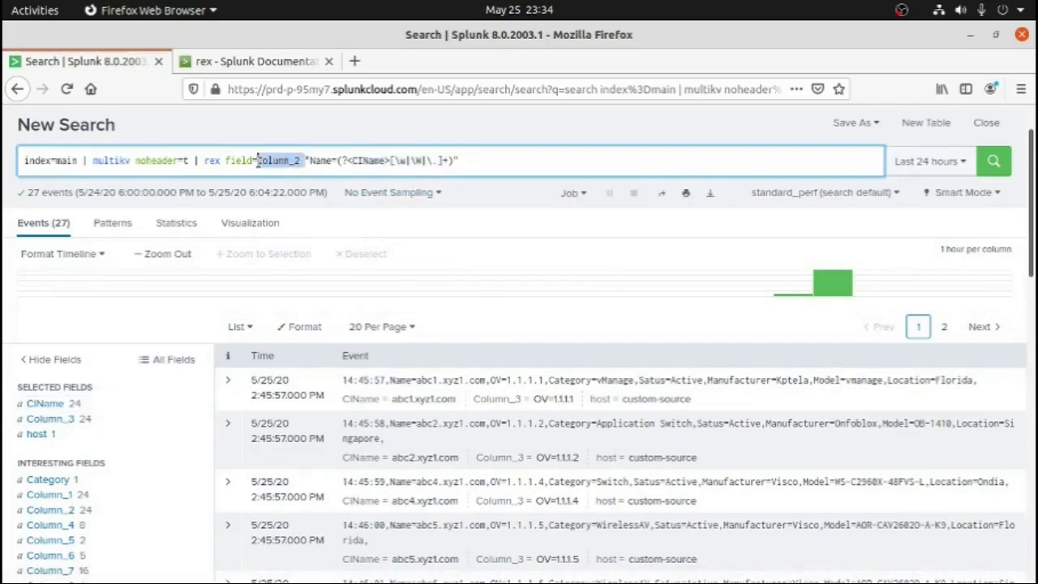
# Append | rex field=Column_3 "OV=(?<IP>[\d|\.]+)" to the query and run the search to extract the IP field
pyautogui.click(514, 155)
pyautogui.write('| rex ')
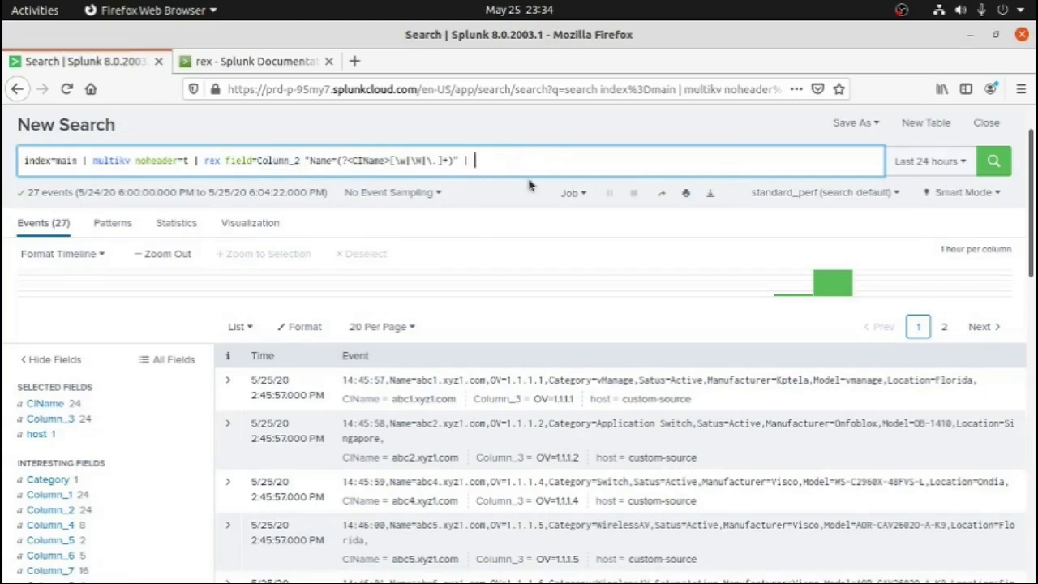
pyautogui.write('fi')
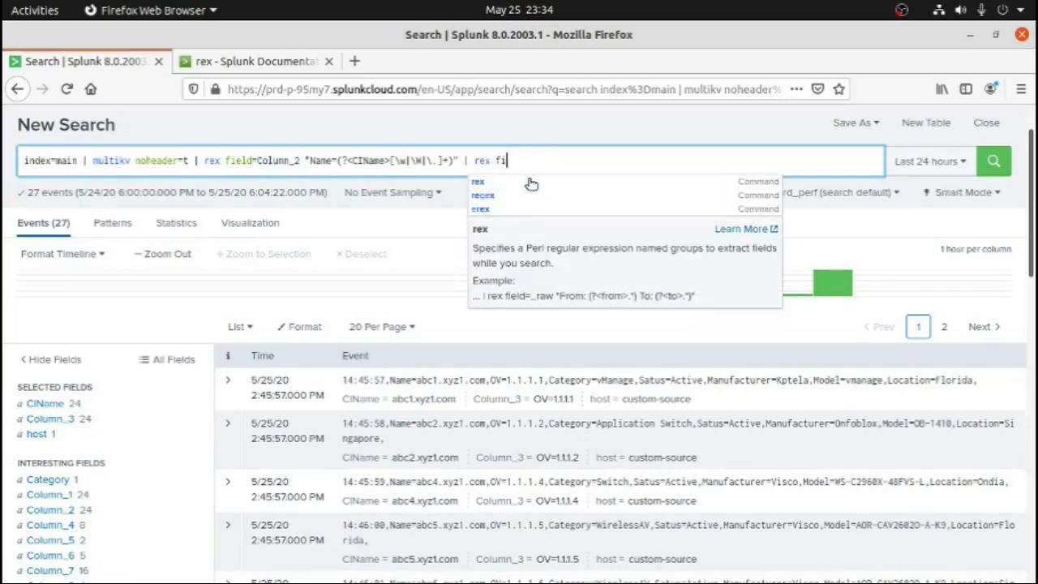
pyautogui.write('led=Column_3 "OV=(?<IP>[\\d|\\.]+')
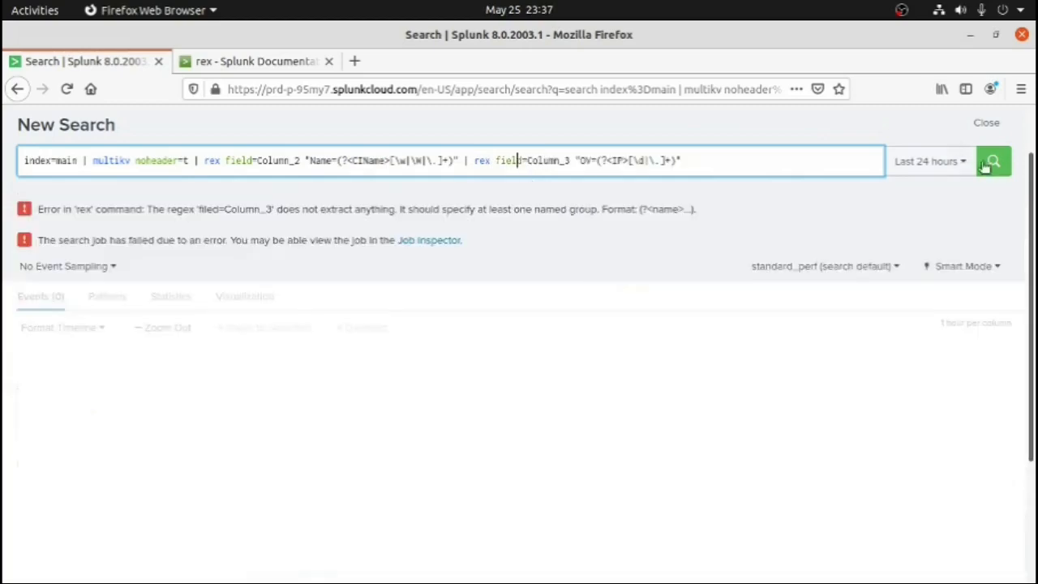
pyautogui.click(987, 165)
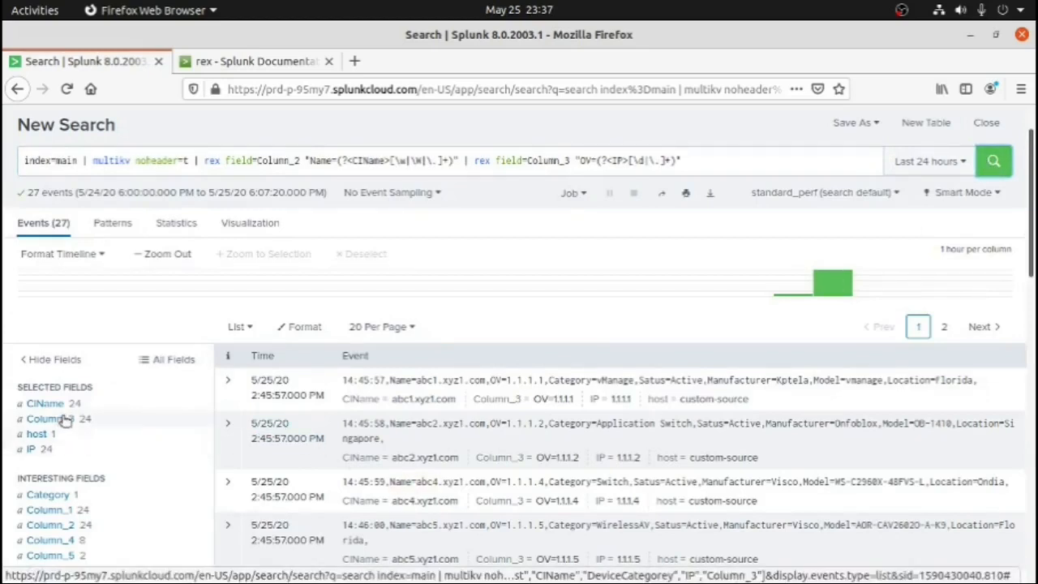
# Examine the values of the extracted IP and CIName fields, then close the field details
pyautogui.click(36, 451)
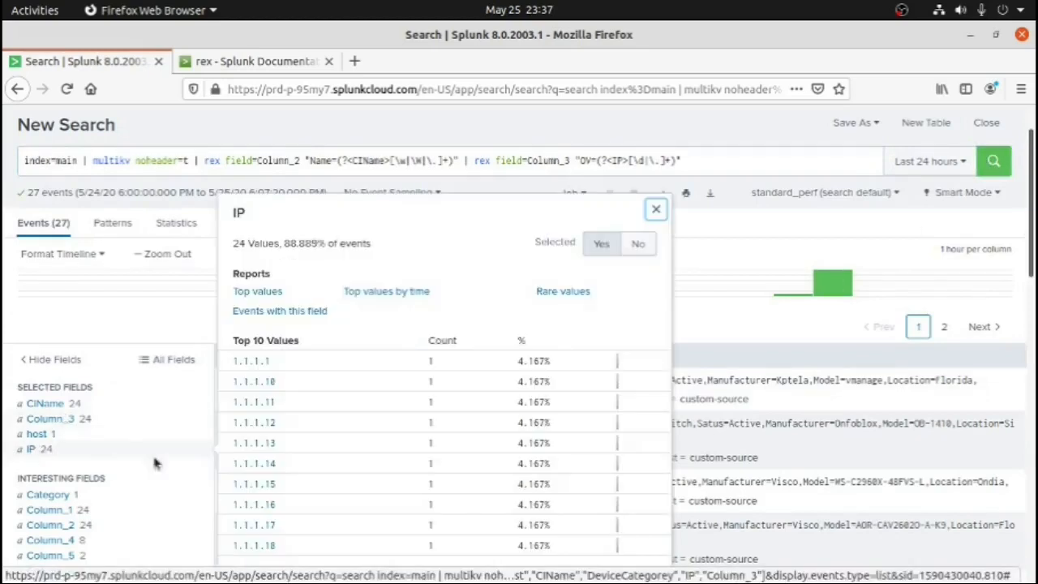
pyautogui.click(51, 404)
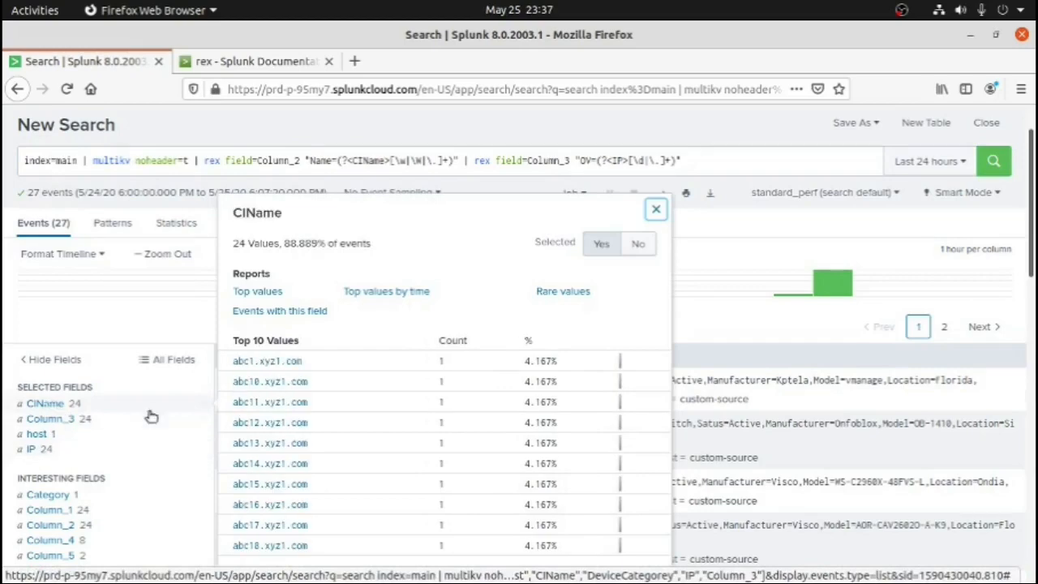
pyautogui.click(168, 323)
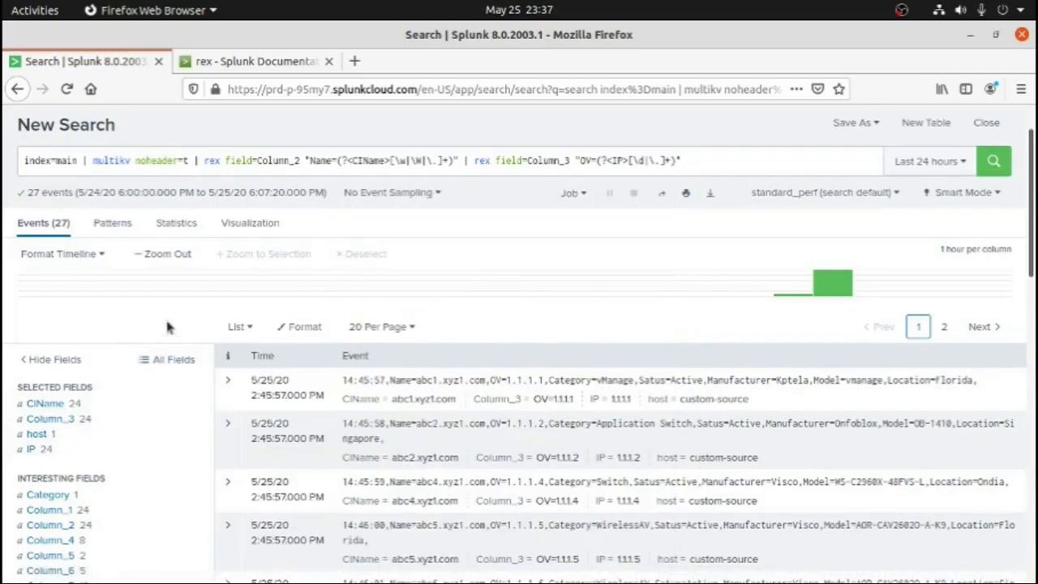
# Display the search events as a table and remove Column_3 from the selected fields
pyautogui.click(244, 328)
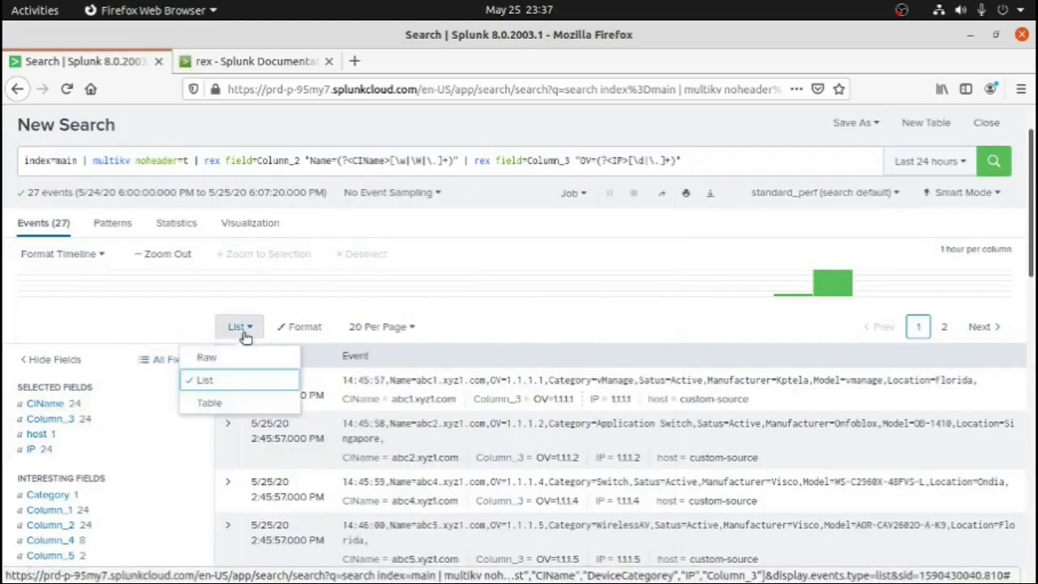
pyautogui.click(227, 404)
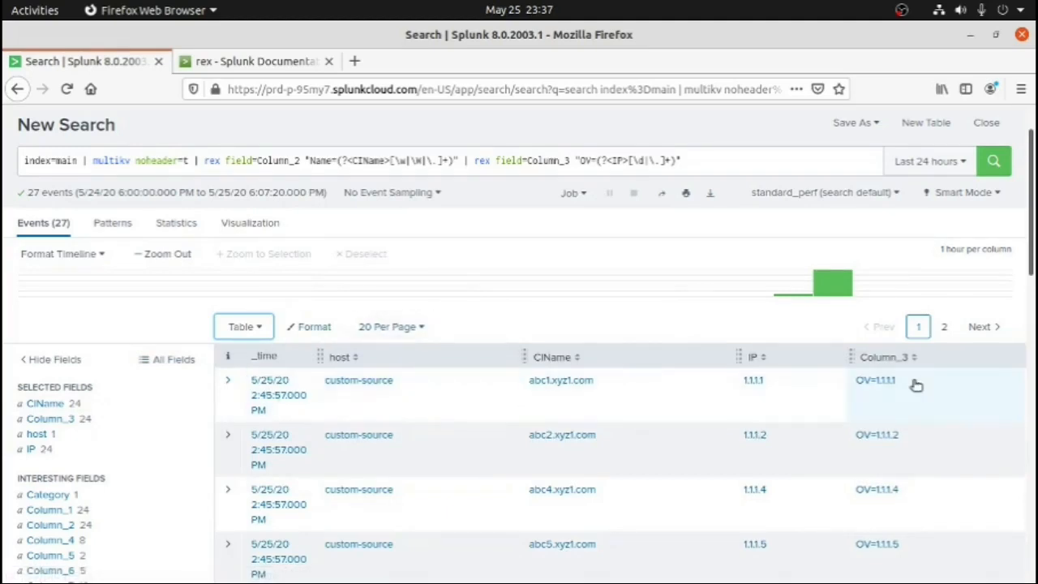
pyautogui.click(88, 421)
pyautogui.click(638, 244)
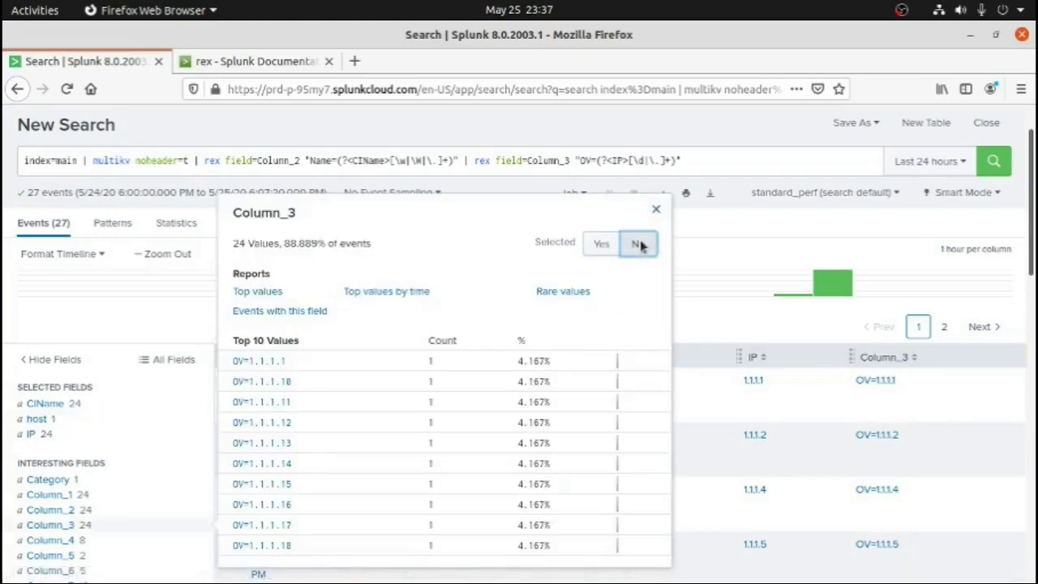
pyautogui.click(711, 322)
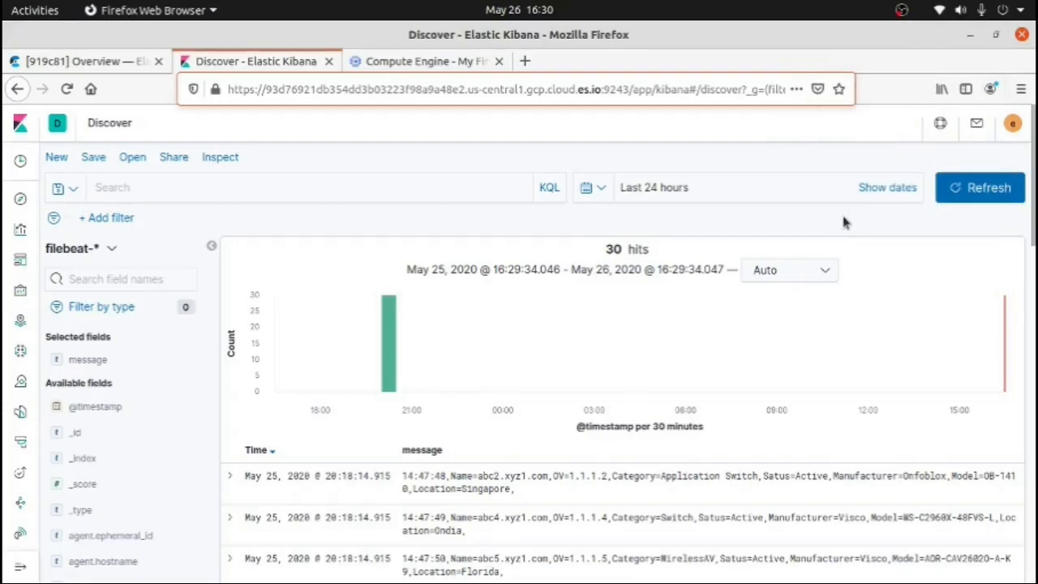
# Examine the filebeat-* events in Kibana Discover, focusing on the Category value and the full message field of the first event
pyautogui.scroll(-2, 843, 223)
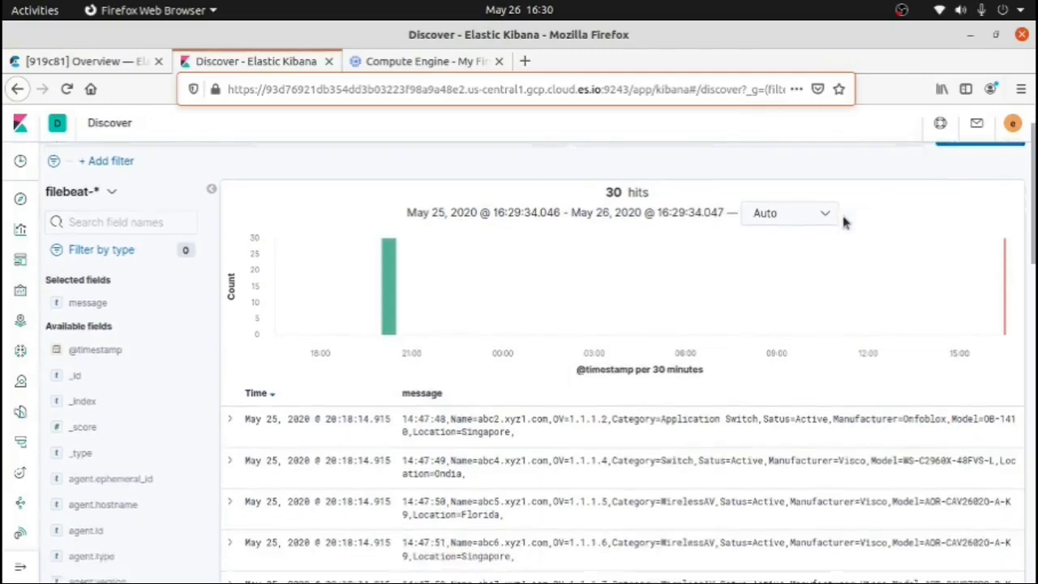
pyautogui.scroll(-1, 843, 223)
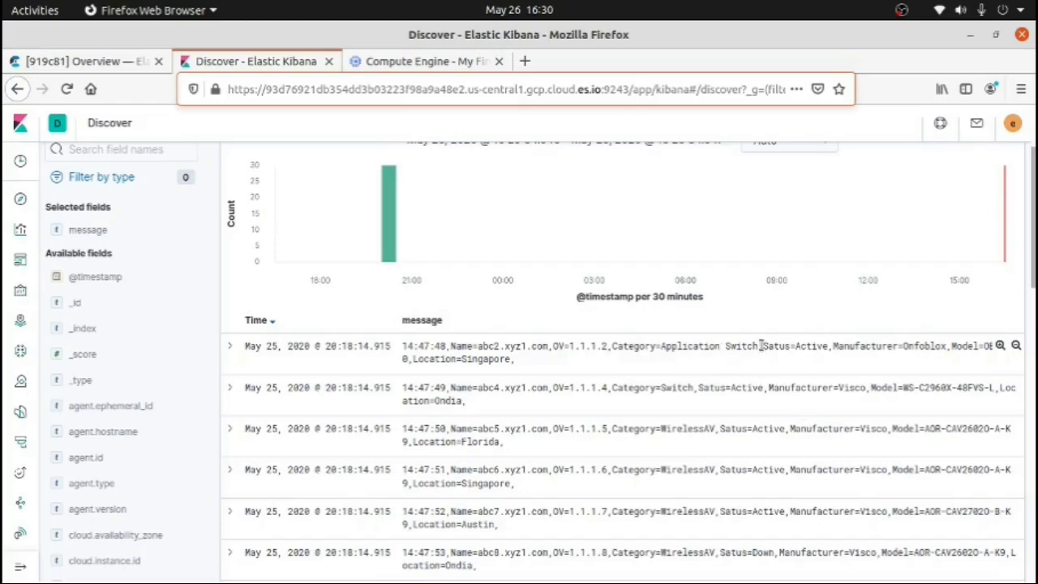
pyautogui.moveTo(760, 347); pyautogui.dragTo(659, 348)
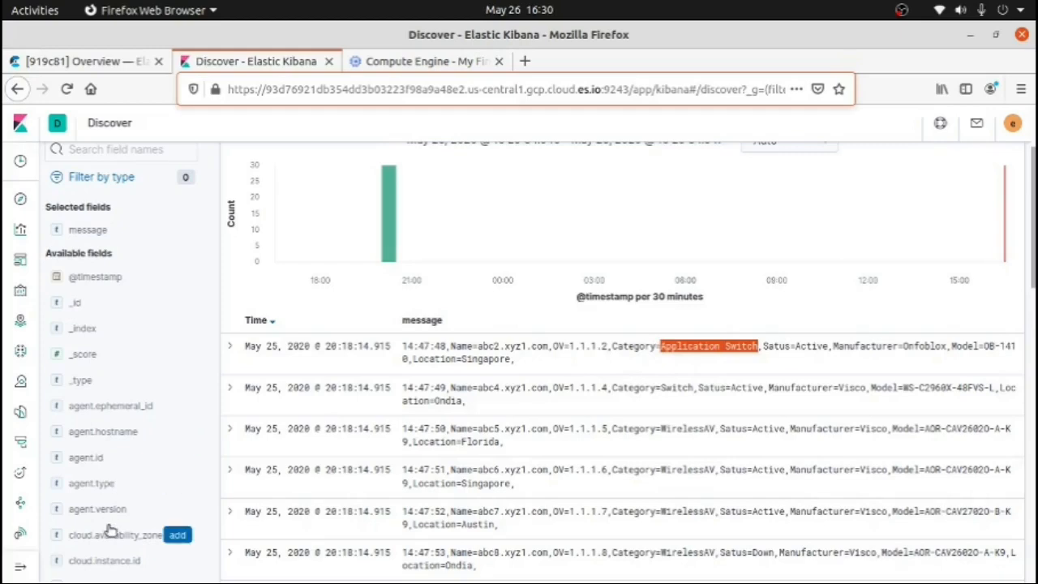
pyautogui.click(707, 369)
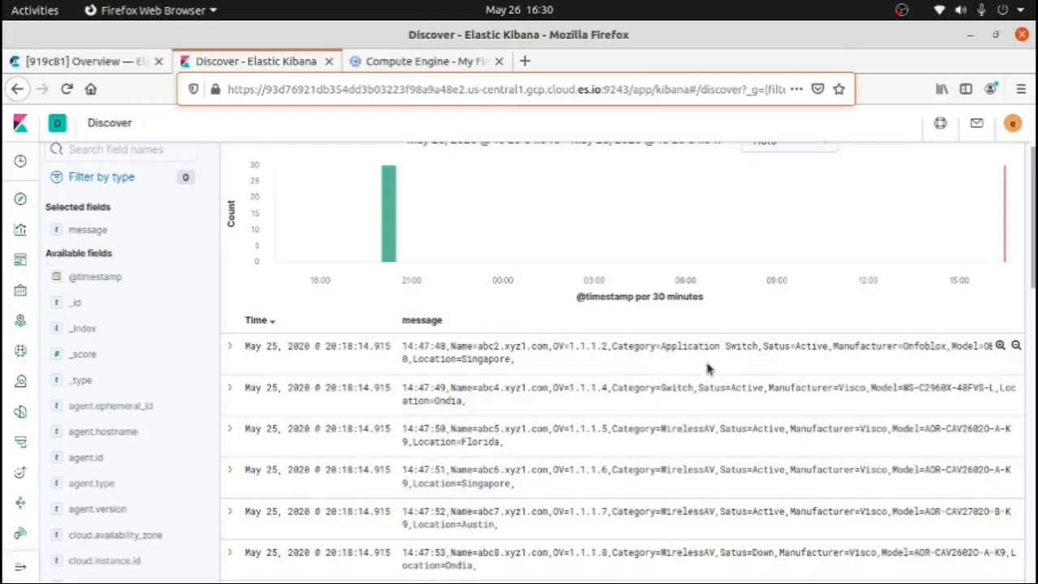
pyautogui.moveTo(465, 320); pyautogui.dragTo(400, 324)
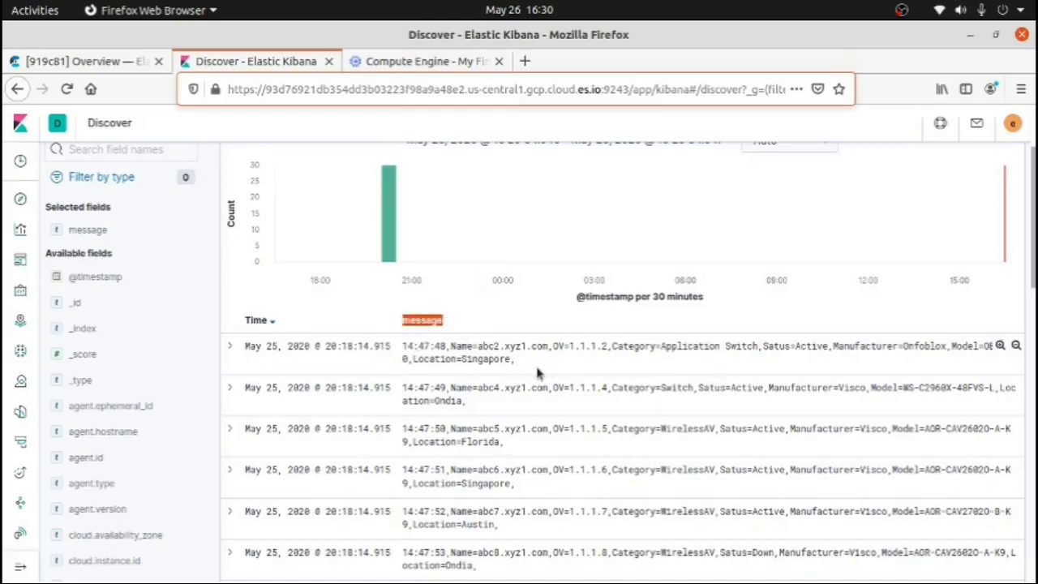
pyautogui.moveTo(514, 361); pyautogui.dragTo(403, 346)
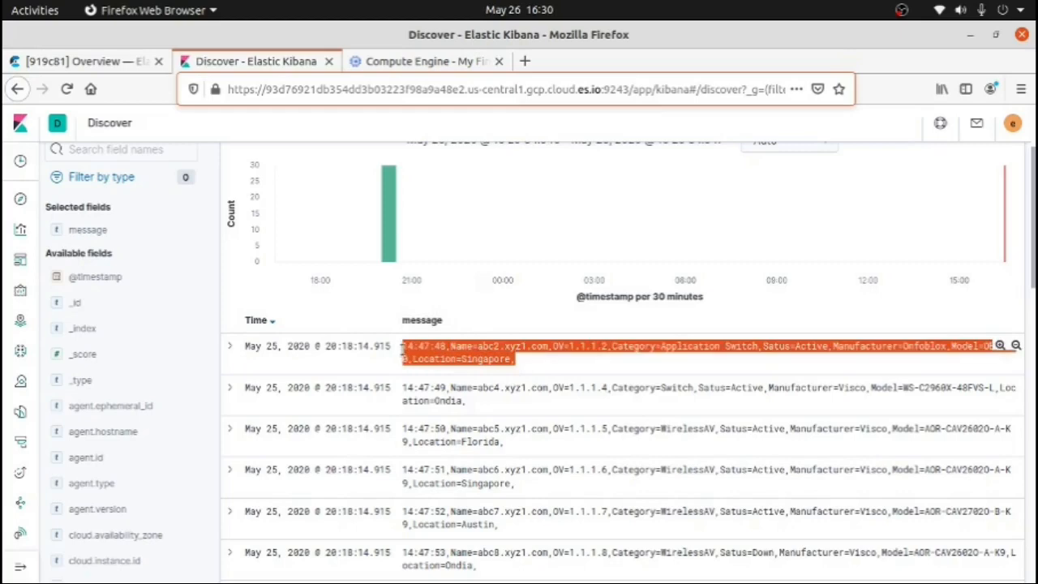
pyautogui.click(527, 367)
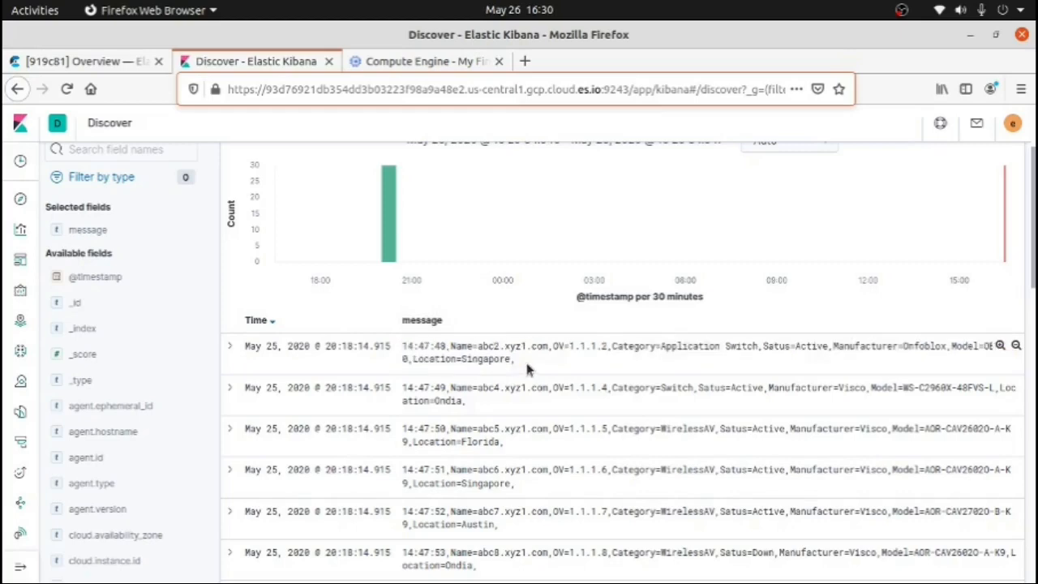
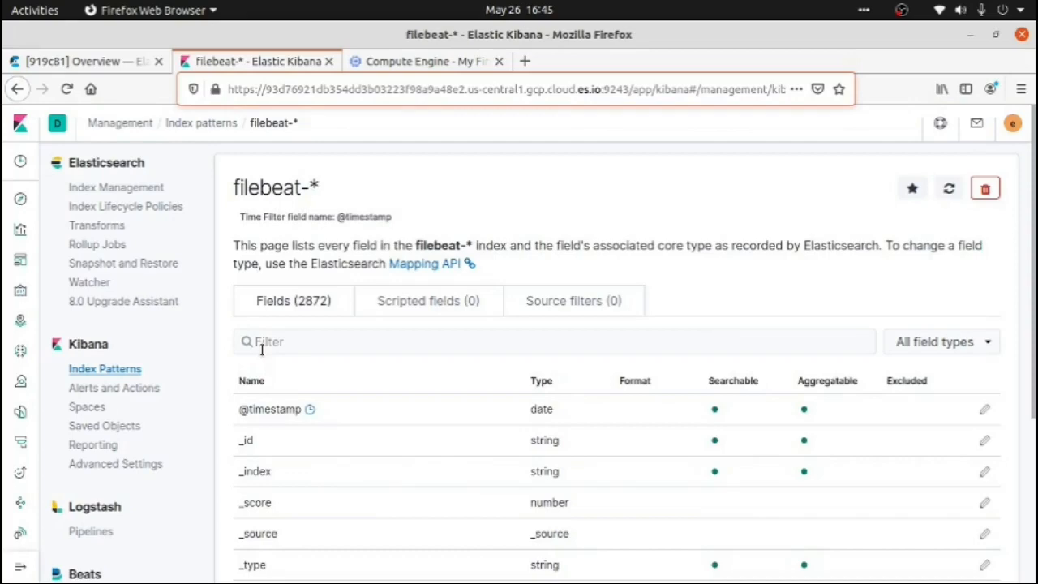
# Start a new scripted field for the filebeat-* index pattern and name it CIName
pyautogui.click(419, 316)
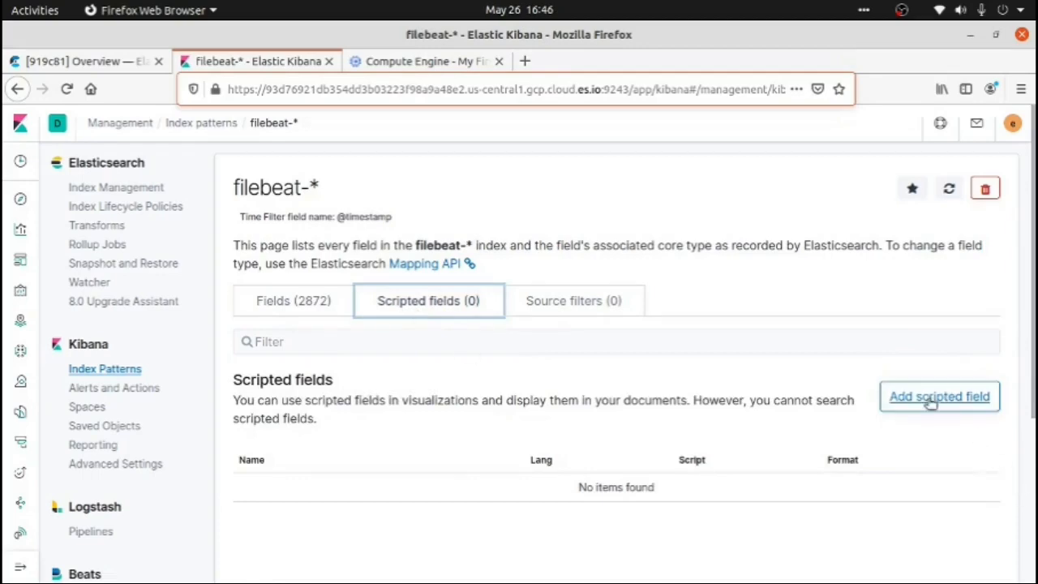
pyautogui.click(960, 412)
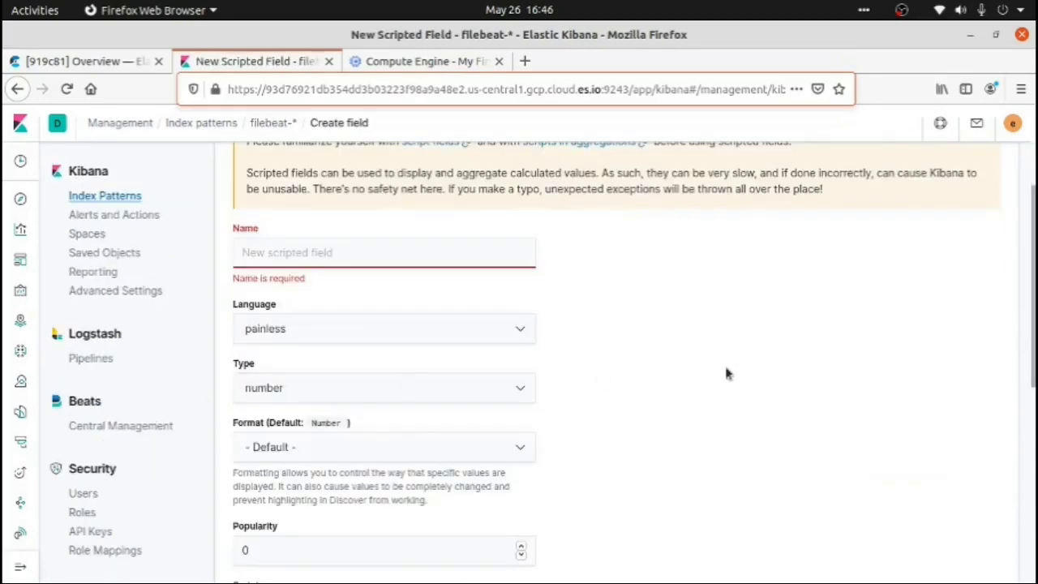
pyautogui.scroll(1, 745, 372)
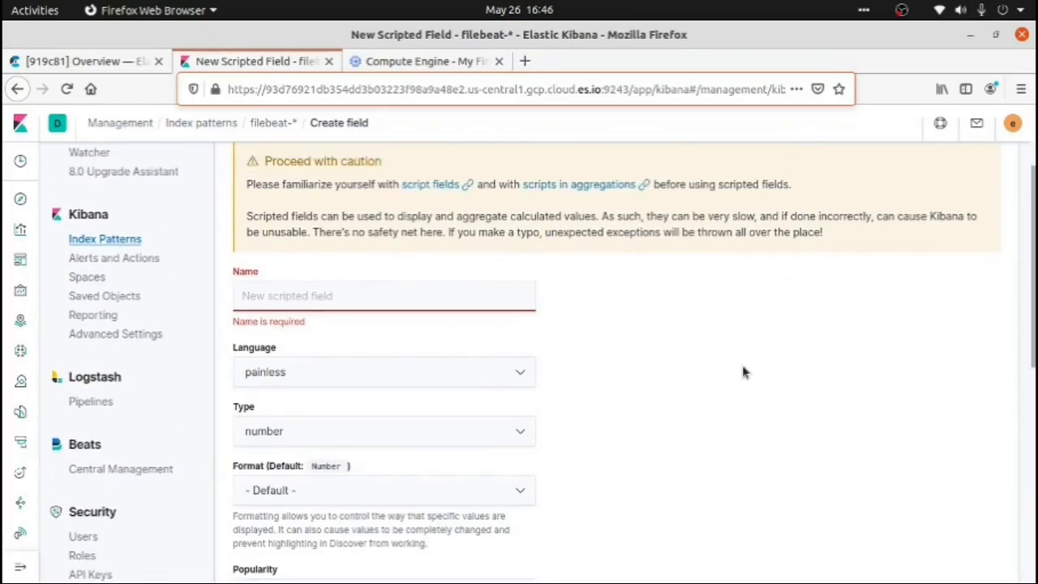
pyautogui.click(465, 308)
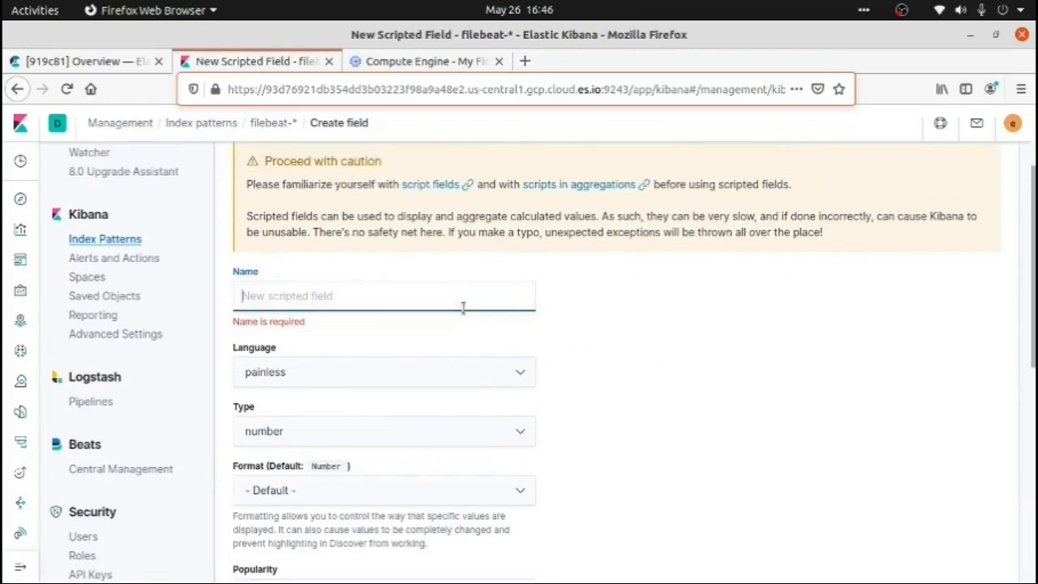
pyautogui.write('CIN')
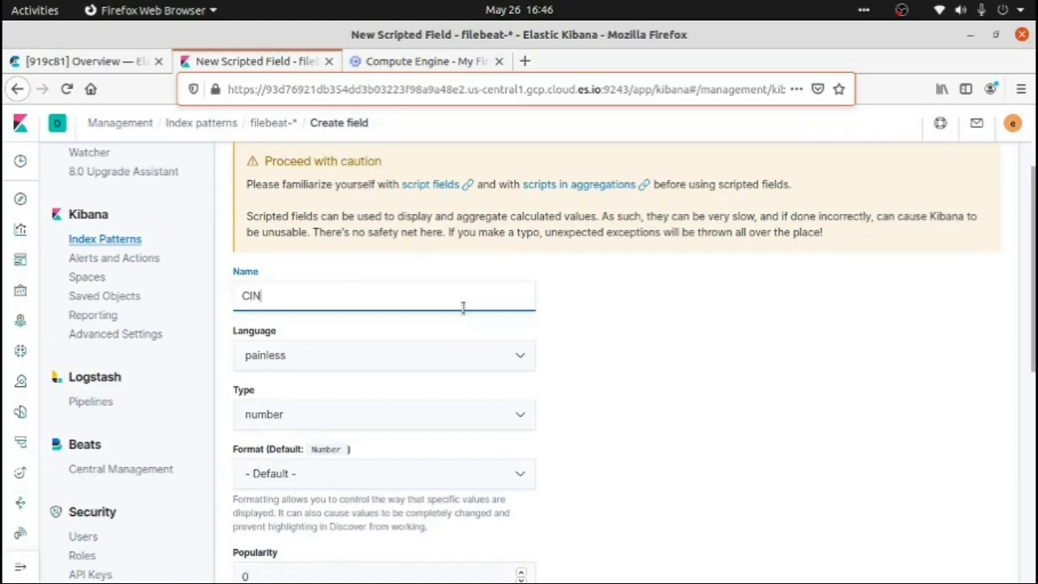
pyautogui.write('ame')
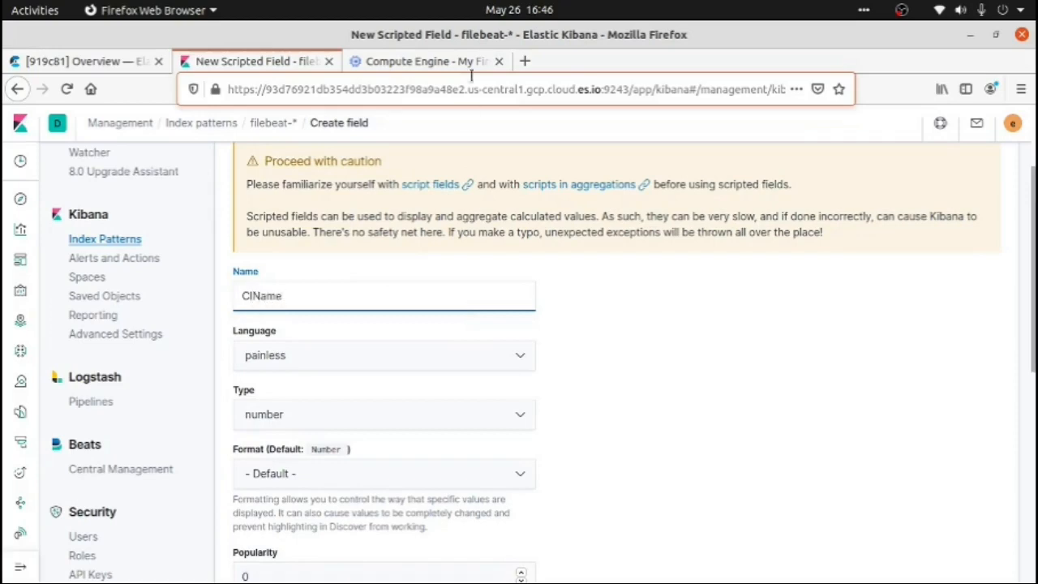
# Find an online regex tester through a "regex online" web search in a new browser tab and open regex101.com
pyautogui.click(525, 61)
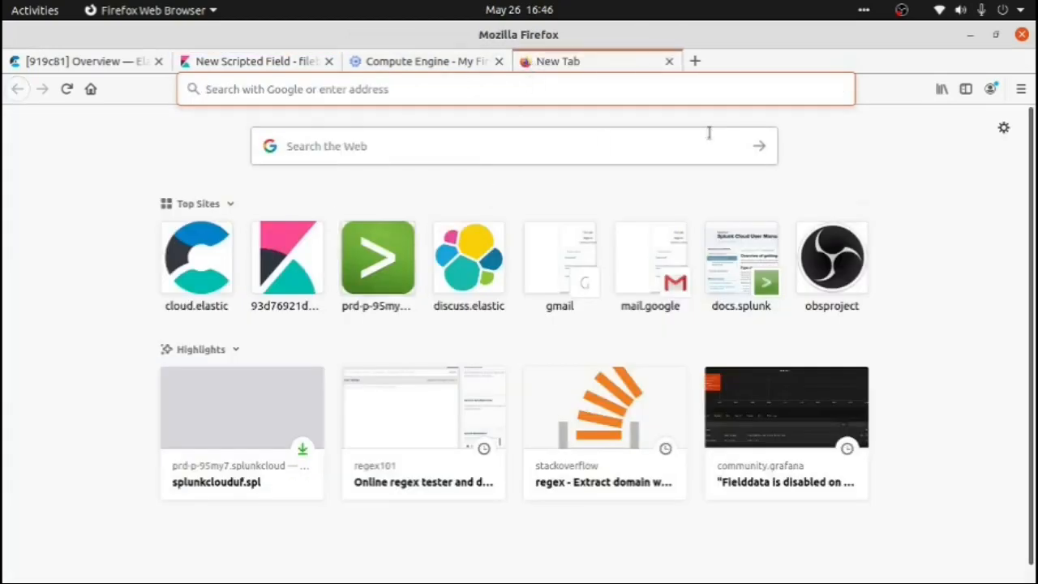
pyautogui.write('re')
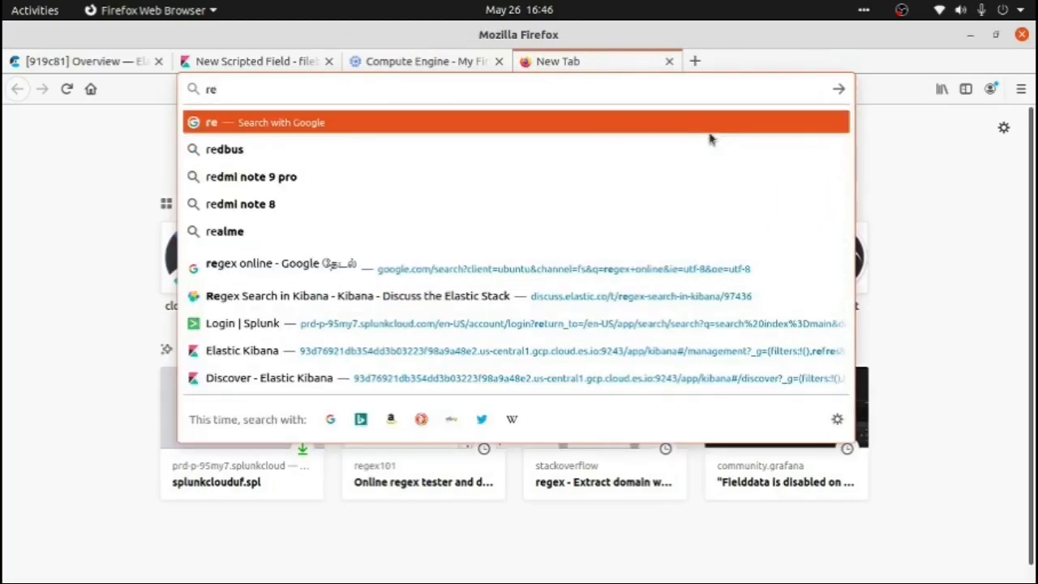
pyautogui.click(612, 270)
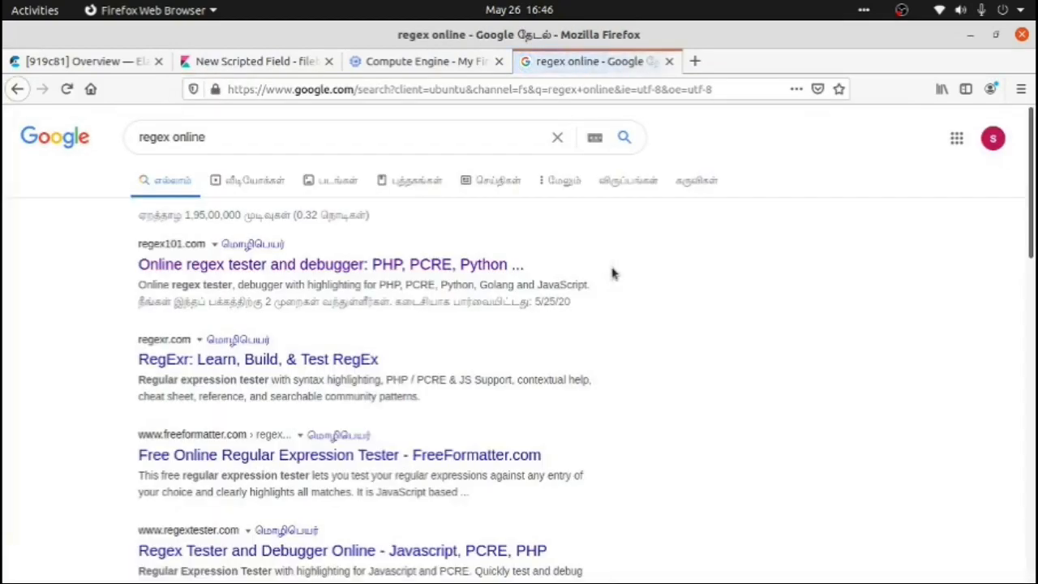
pyautogui.click(288, 268)
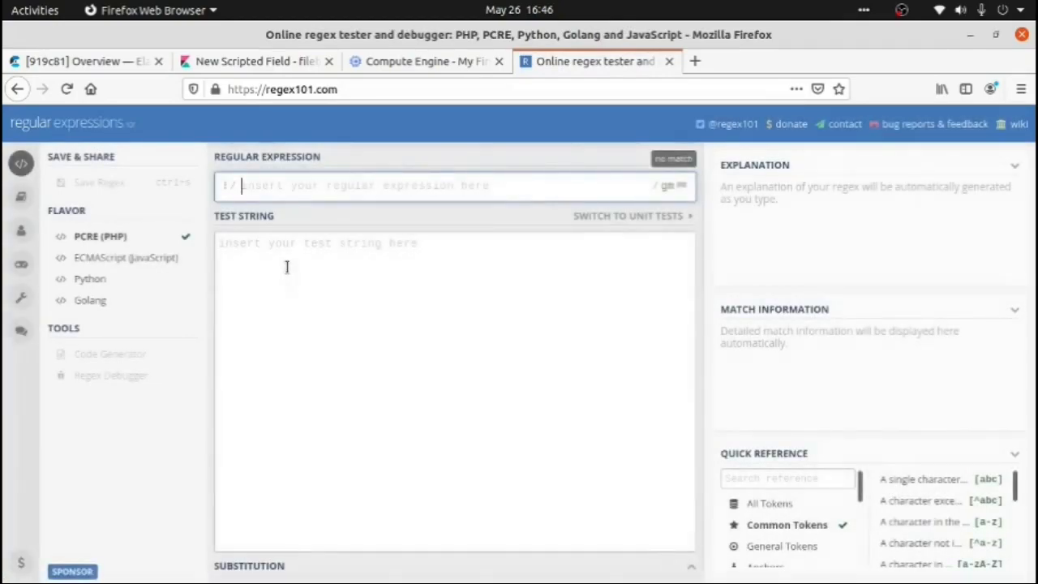
# Open the grok file from the Home folder and copy its sample log line into the regex101 test string
pyautogui.press('super')
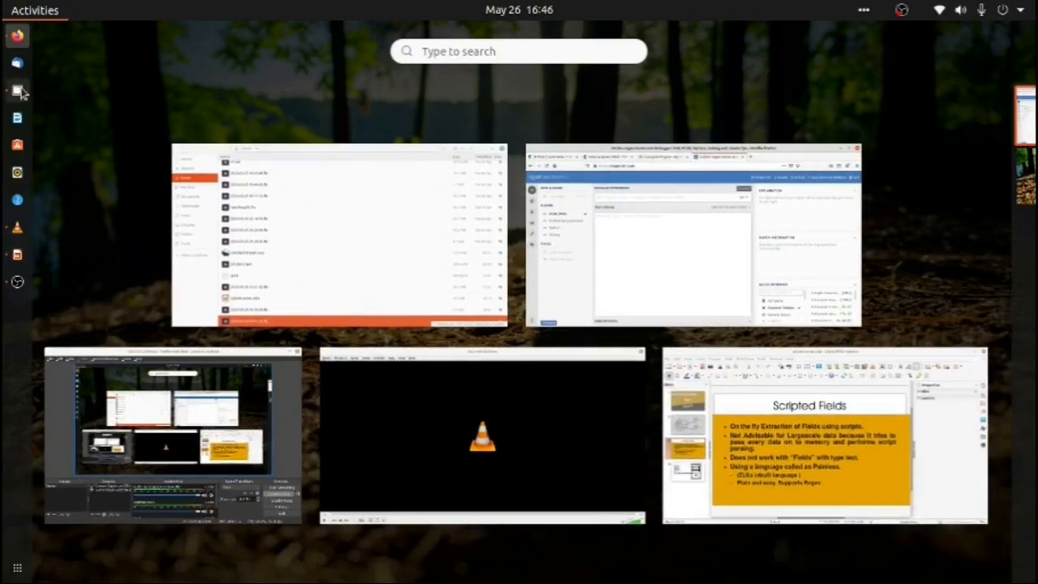
pyautogui.click(17, 90)
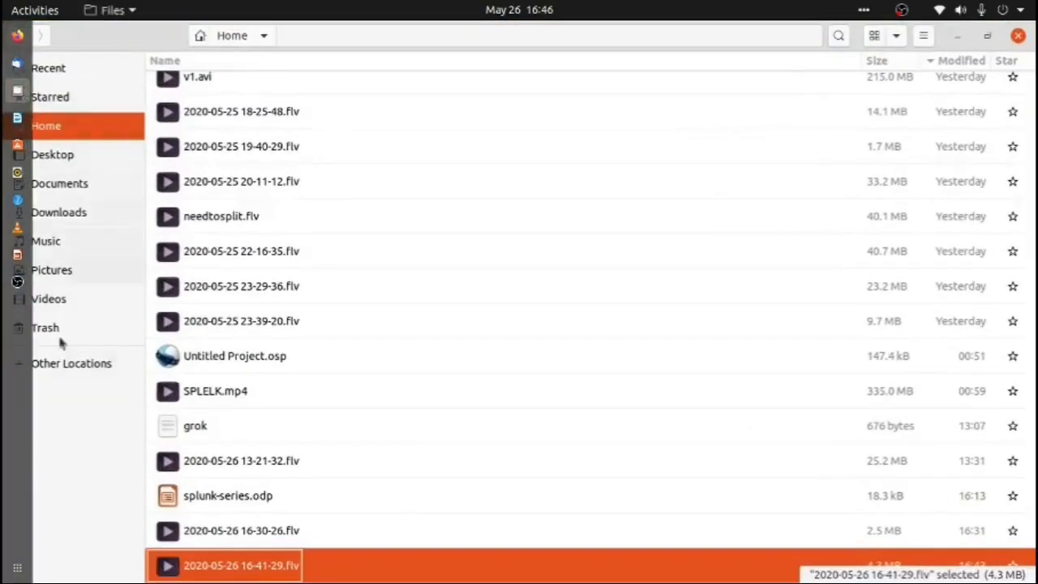
pyautogui.doubleClick(204, 424)
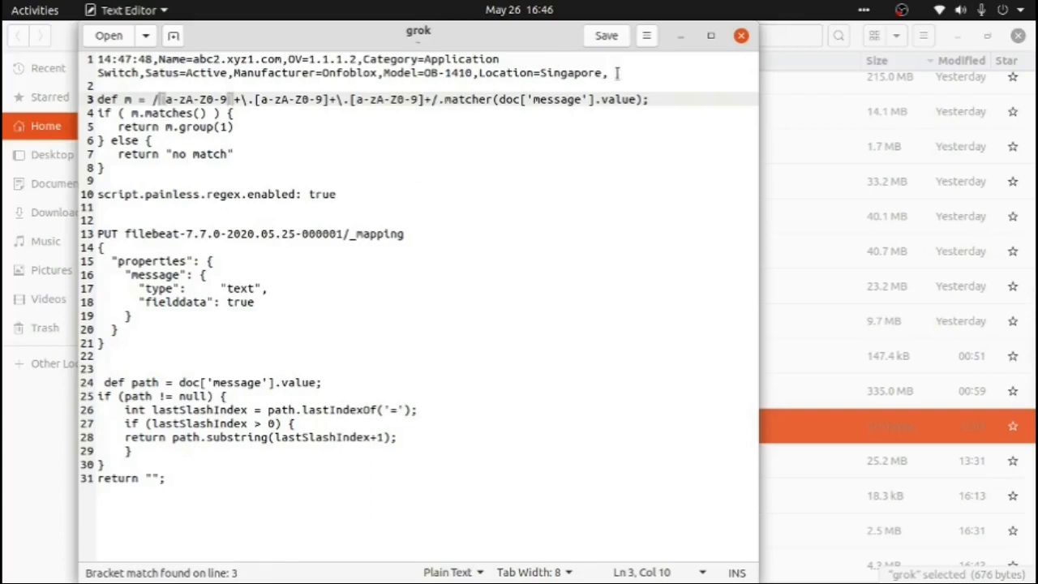
pyautogui.moveTo(617, 73); pyautogui.dragTo(17, 63)
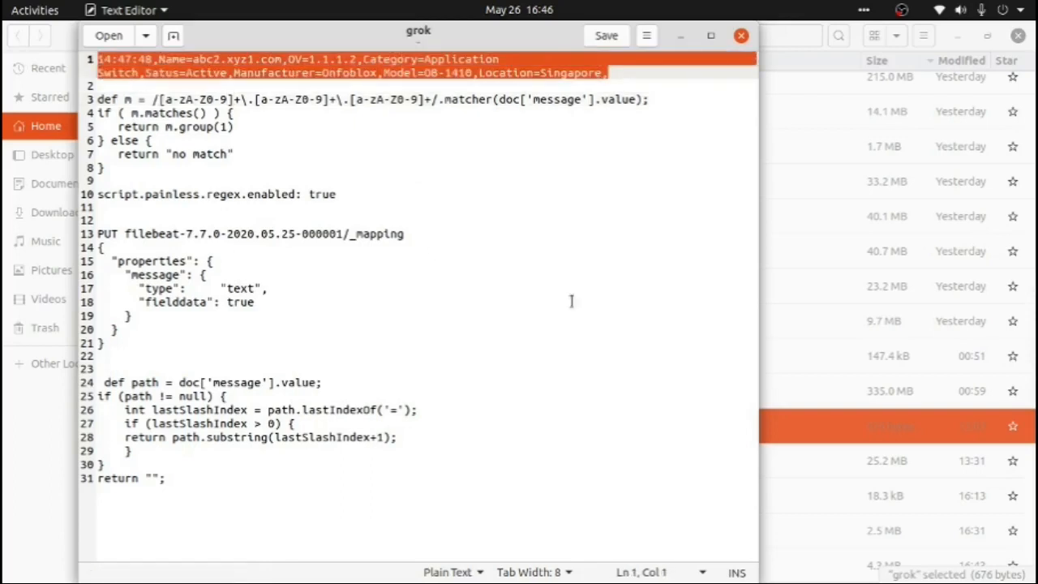
pyautogui.hotkey('alt', 'Tab')
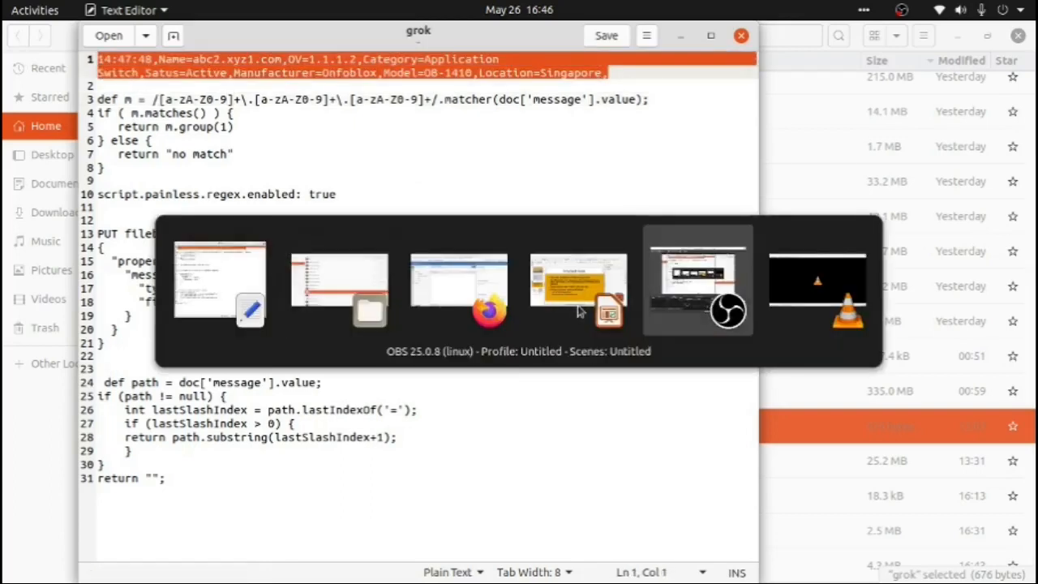
pyautogui.click(471, 278)
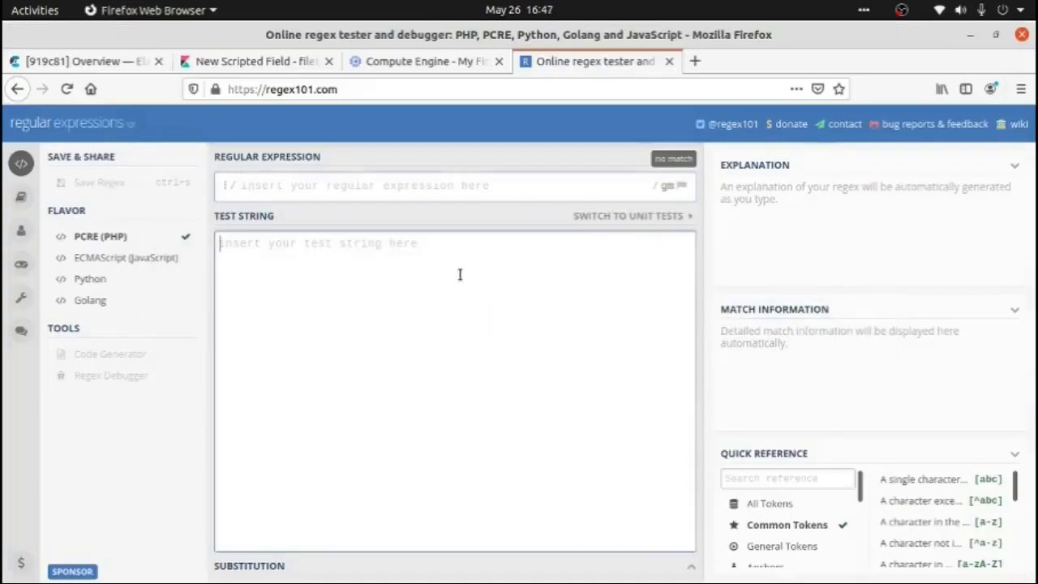
pyautogui.click(459, 274)
pyautogui.write('14:47:48,Name=abc2.xyz1.com,OV=1.1.1.2,Category=Application Switch,Satus=Active,Manufacturer=Onfoblox,Model=OB-1410,Location=Singapore,')
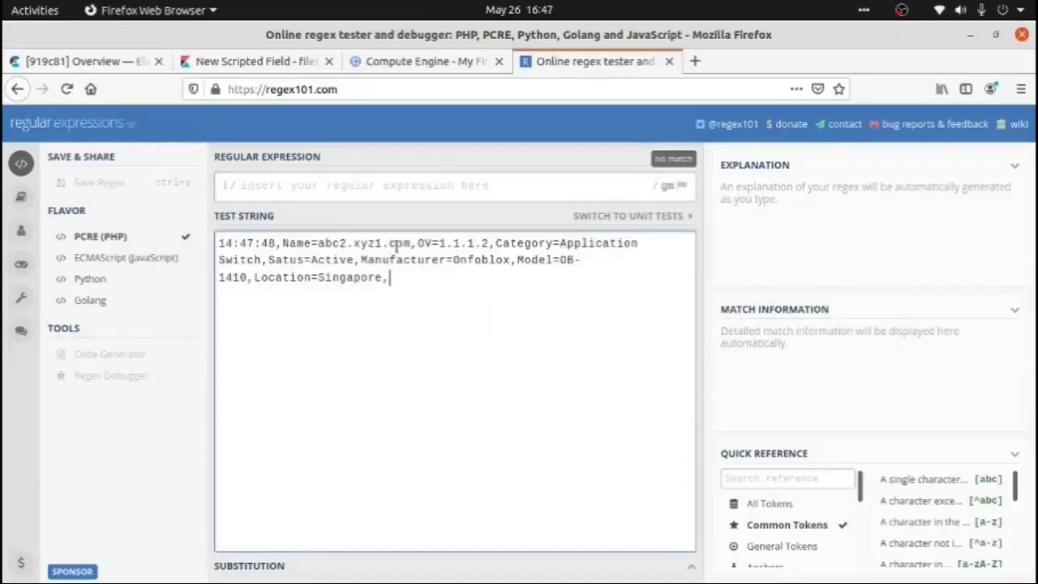
pyautogui.moveTo(411, 244); pyautogui.dragTo(317, 244)
pyautogui.click(357, 363)
# Copy the pattern [a-zA-Z0-9]+\.[a-zA-Z0-9]+\.[a-zA-Z0-9]+ from the grok file into the regex101 regular expression
pyautogui.hotkey('alt', 'Tab')
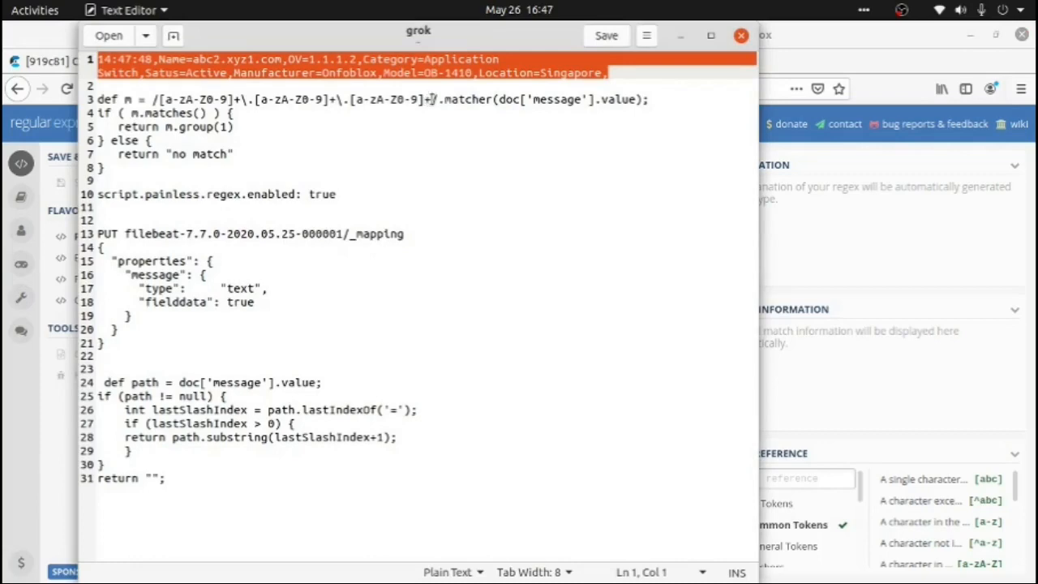
pyautogui.moveTo(430, 99); pyautogui.dragTo(160, 99)
pyautogui.hotkey('ctrl', 'c')
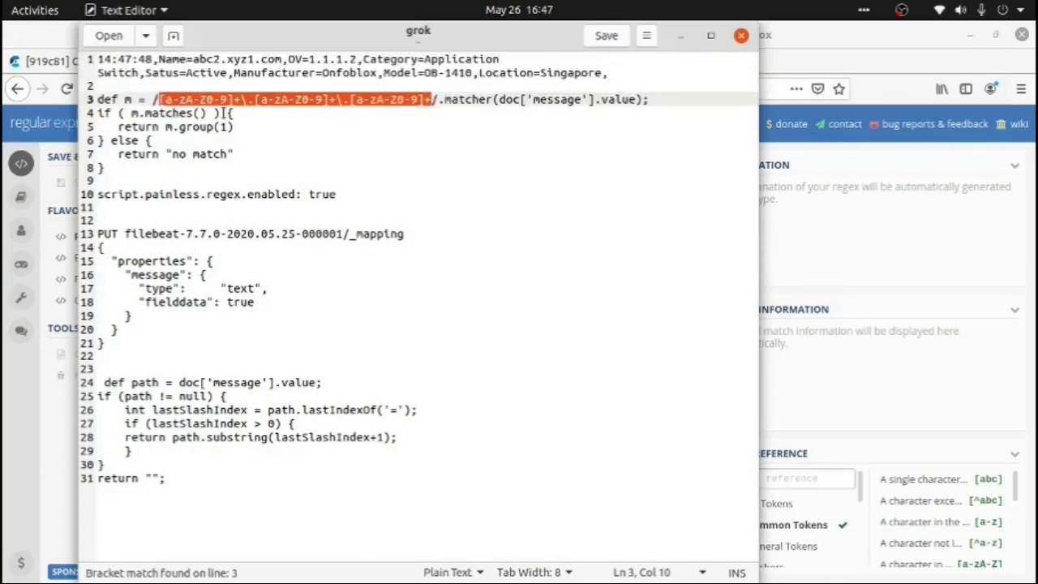
pyautogui.hotkey('alt', 'Tab')
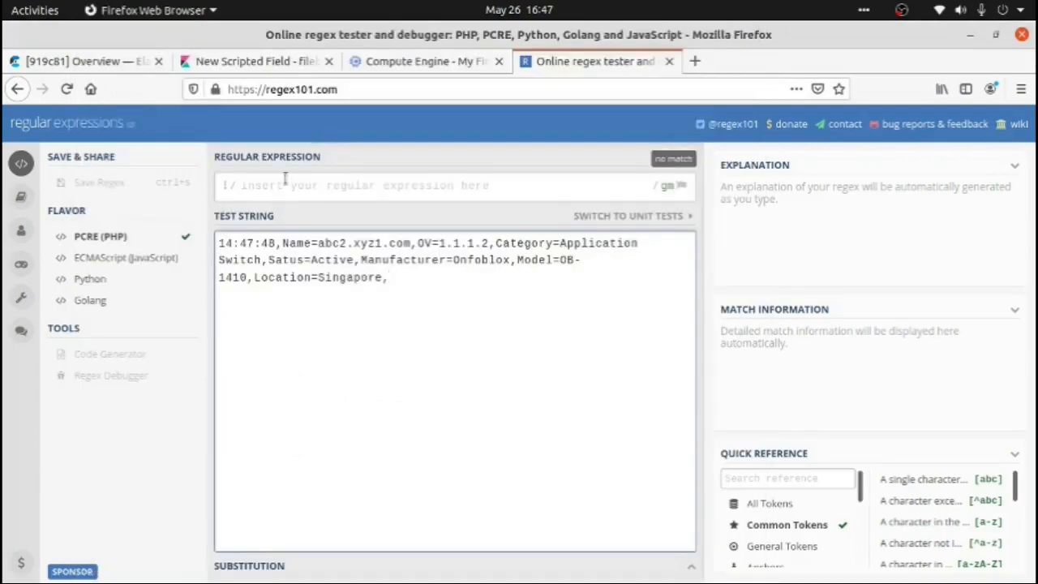
pyautogui.click(284, 183)
pyautogui.hotkey('ctrl', 'v')
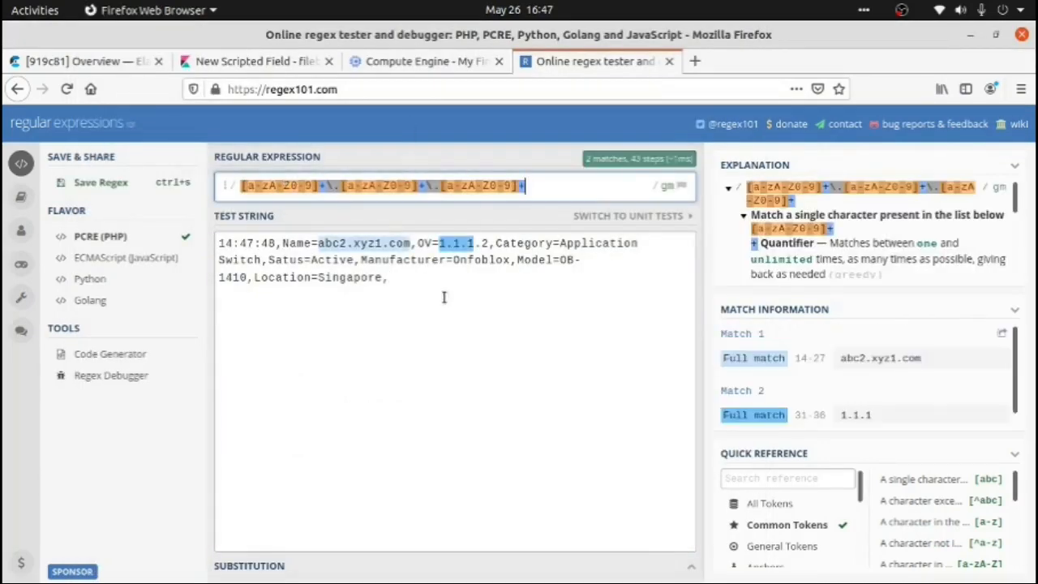
# Turn off the global regex flag so that only the first match is returned
pyautogui.click(678, 188)
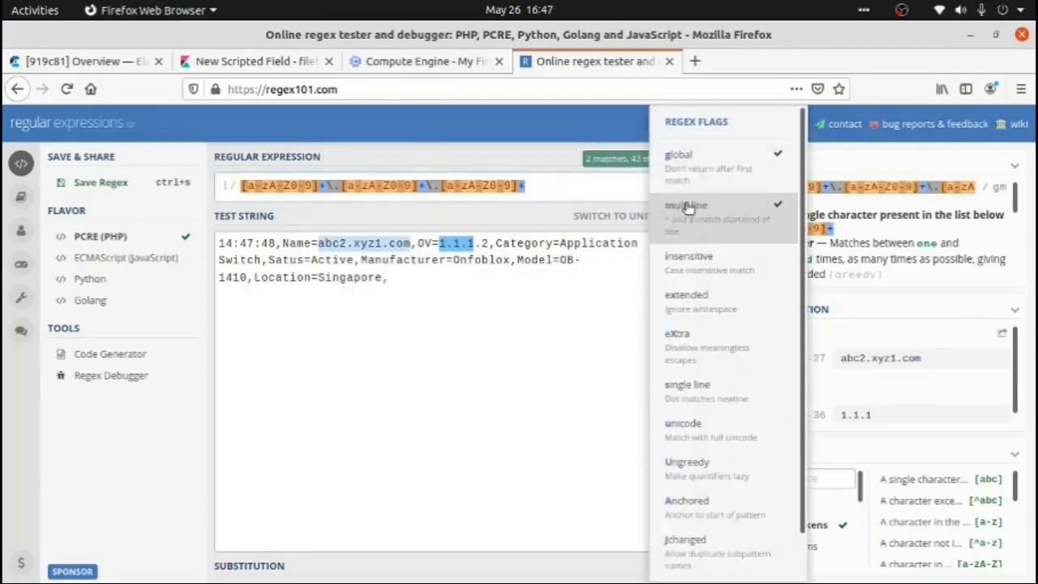
pyautogui.click(698, 166)
pyautogui.click(408, 344)
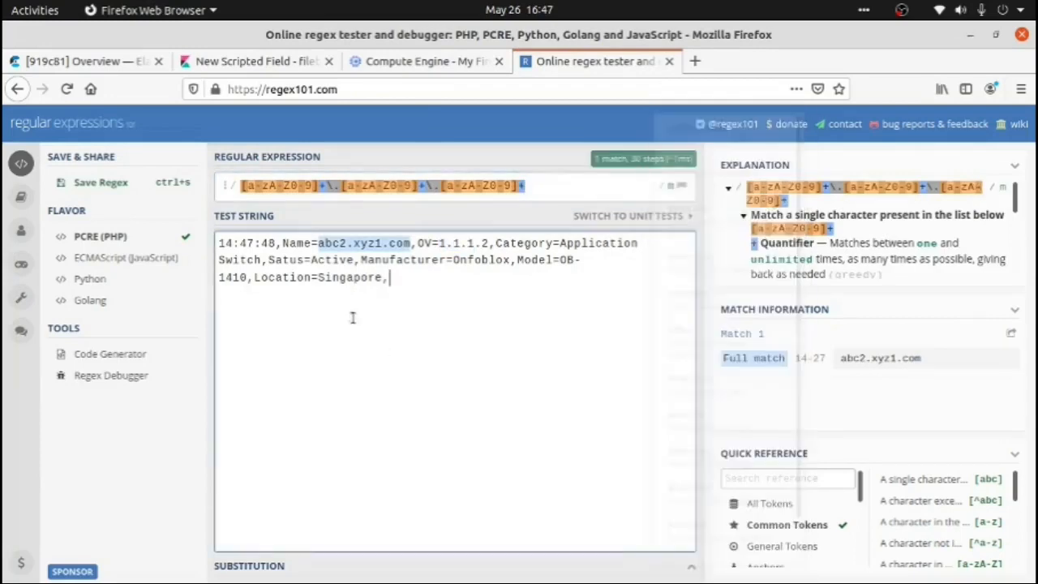
pyautogui.moveTo(377, 186)
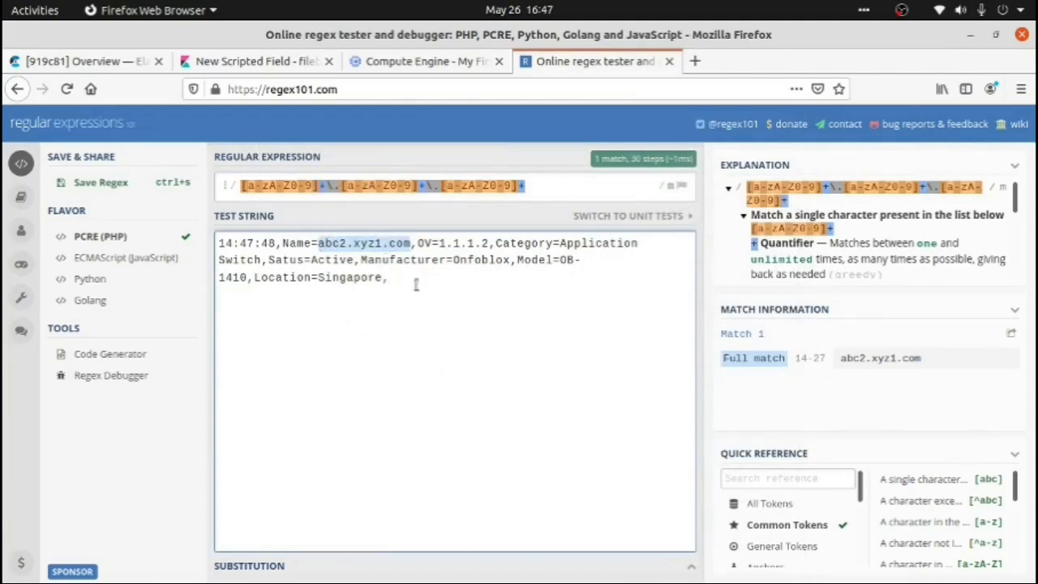
# Return to the Kibana scripted field form, keep painless as the CIName field's language and set its type to string
pyautogui.click(252, 63)
pyautogui.click(663, 307)
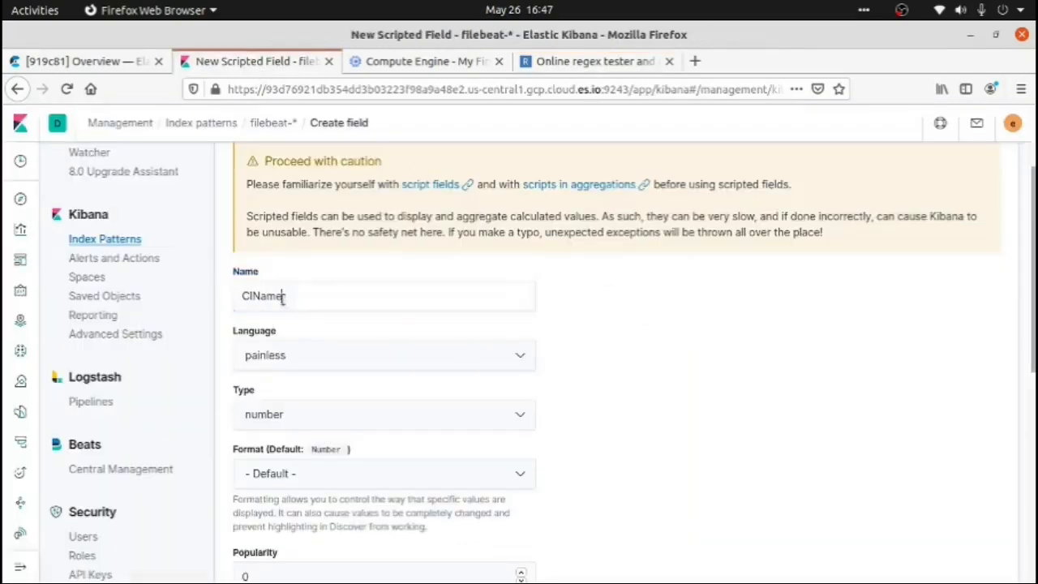
pyautogui.doubleClick(282, 297)
pyautogui.click(632, 302)
pyautogui.scroll(-1, 631, 301)
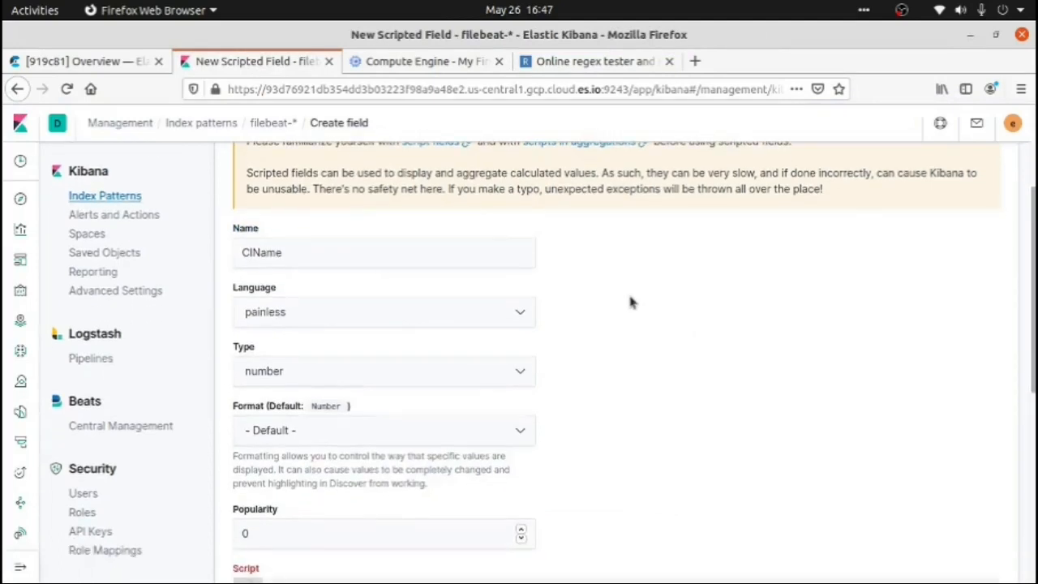
pyautogui.scroll(-2, 631, 302)
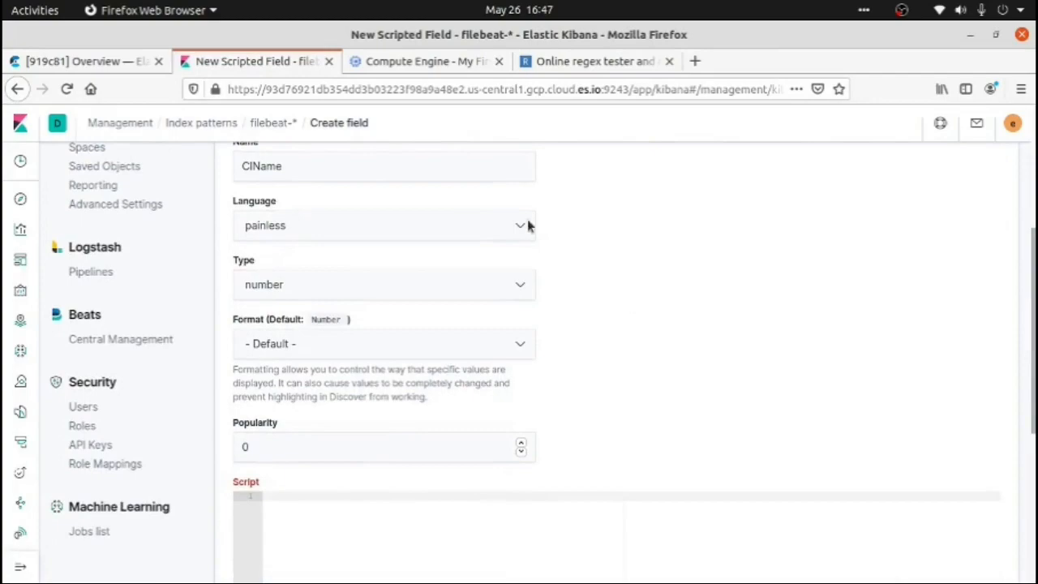
pyautogui.click(503, 231)
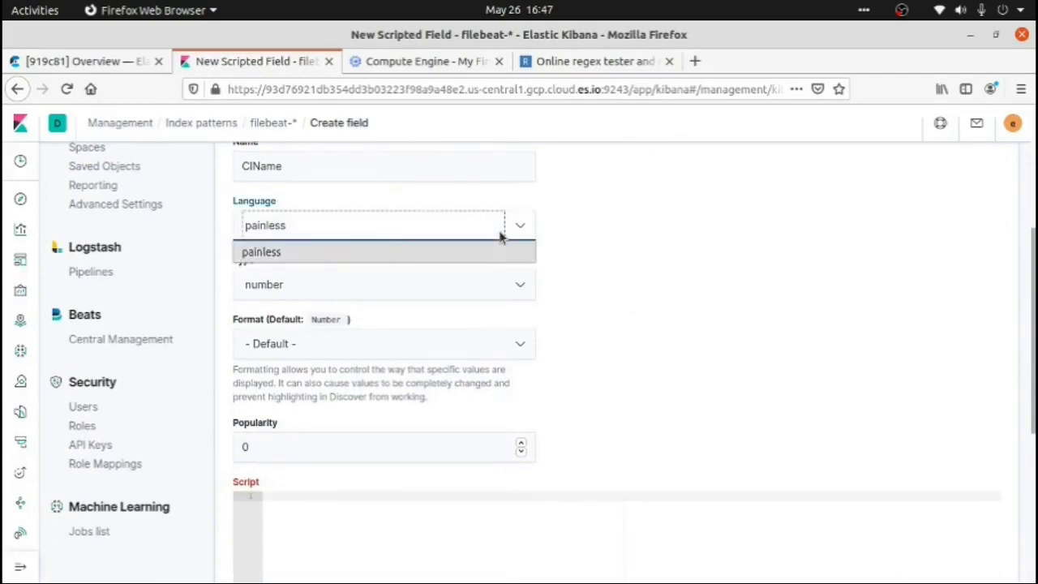
pyautogui.click(458, 258)
pyautogui.click(438, 286)
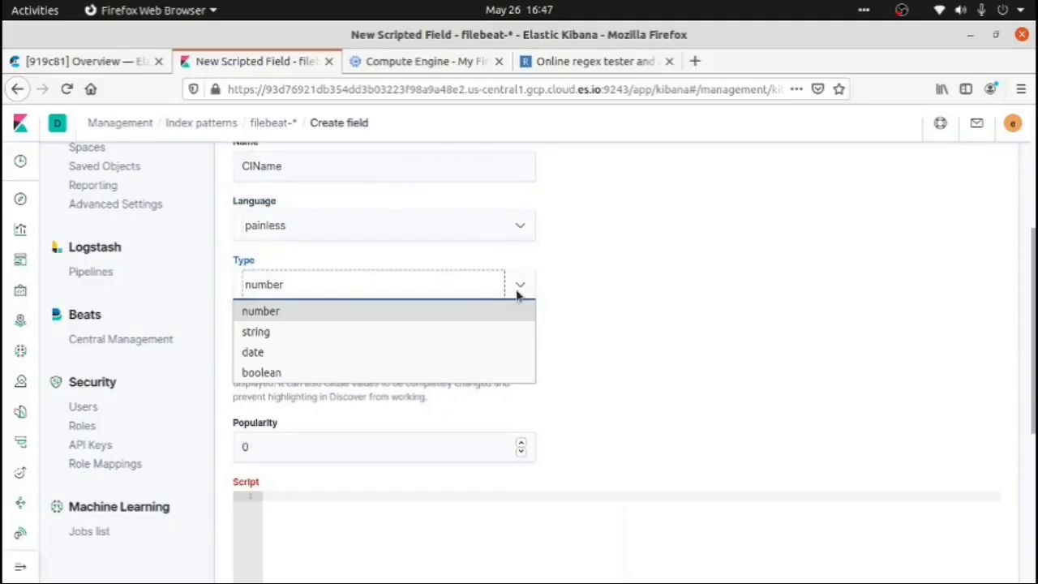
pyautogui.click(302, 336)
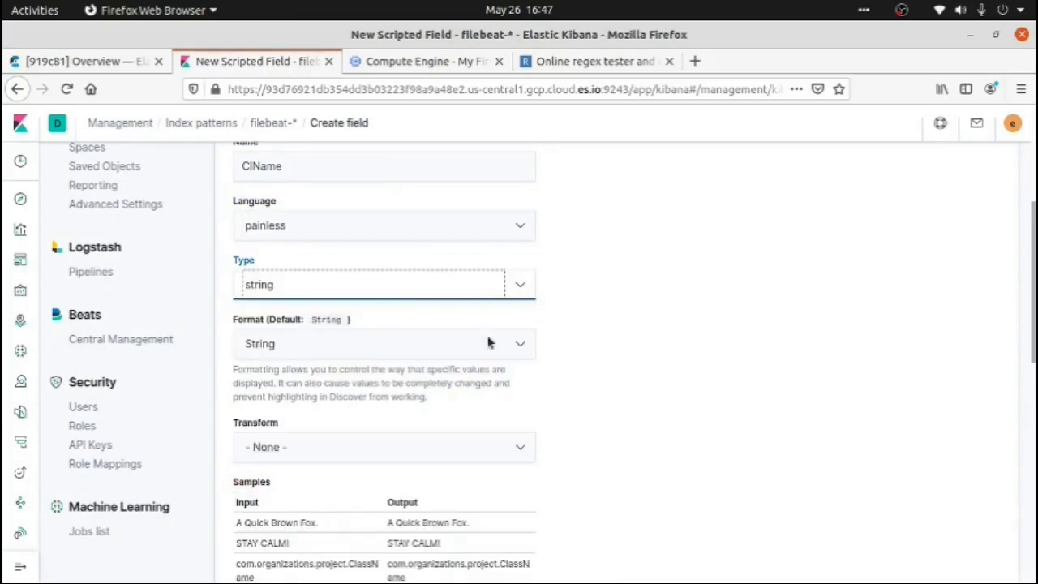
# Copy the regex matcher script on doc['message'].value from the grok file into the CIName field's script, and review its message field and pattern
pyautogui.scroll(-5, 688, 311)
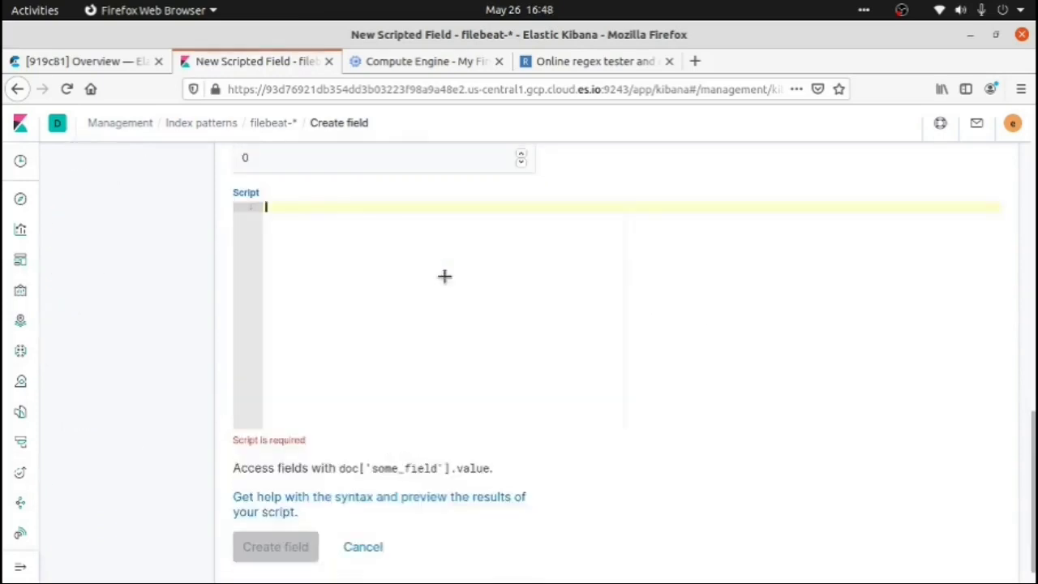
pyautogui.hotkey('alt', 'Tab')
pyautogui.moveTo(145, 180); pyautogui.dragTo(96, 99)
pyautogui.hotkey('ctrl', 'c')
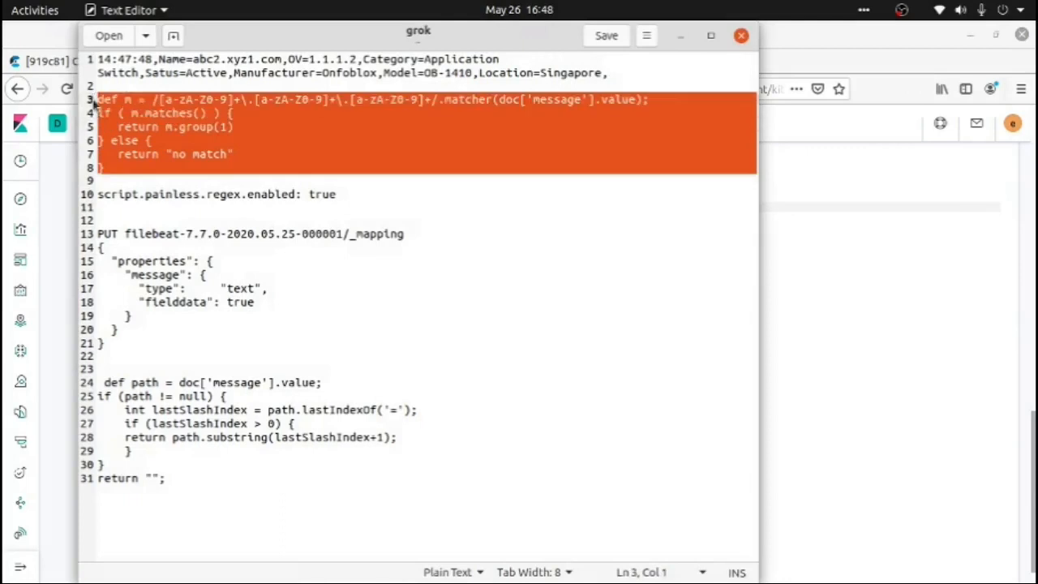
pyautogui.hotkey('alt', 'Tab')
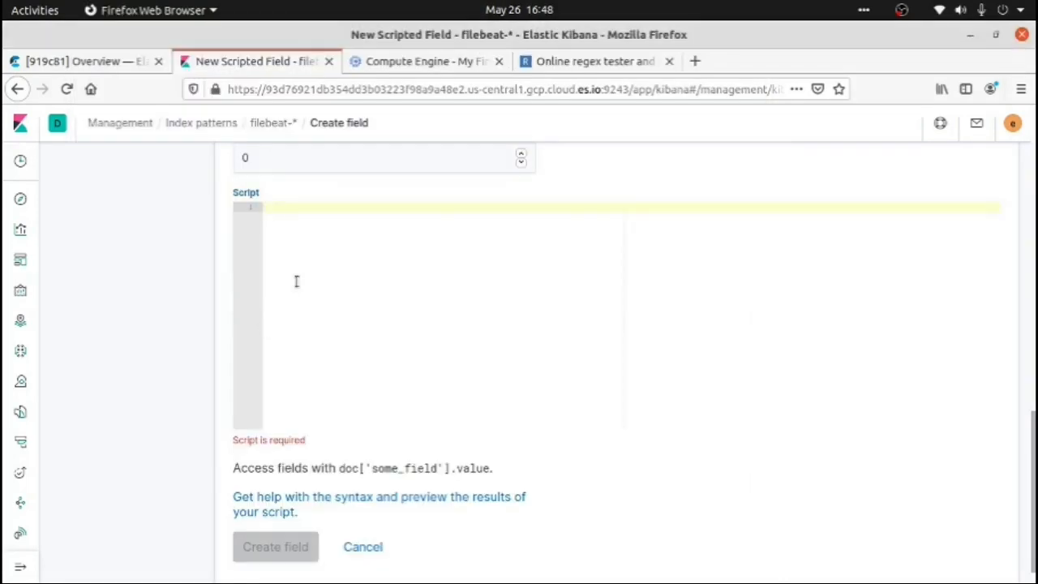
pyautogui.hotkey('ctrl', 'v')
pyautogui.doubleClick(566, 211)
pyautogui.click(558, 224)
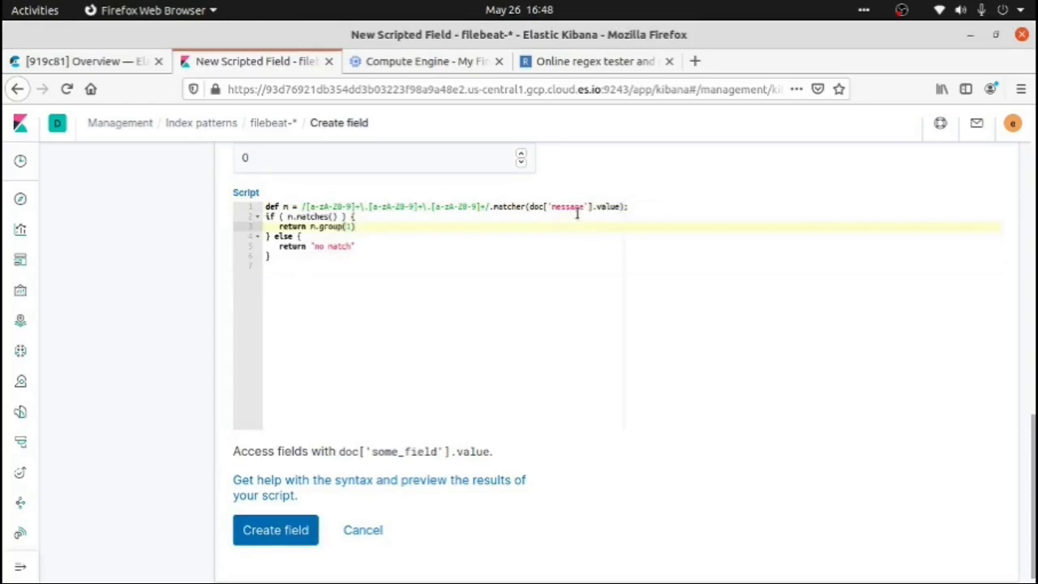
pyautogui.doubleClick(608, 206)
pyautogui.doubleClick(572, 207)
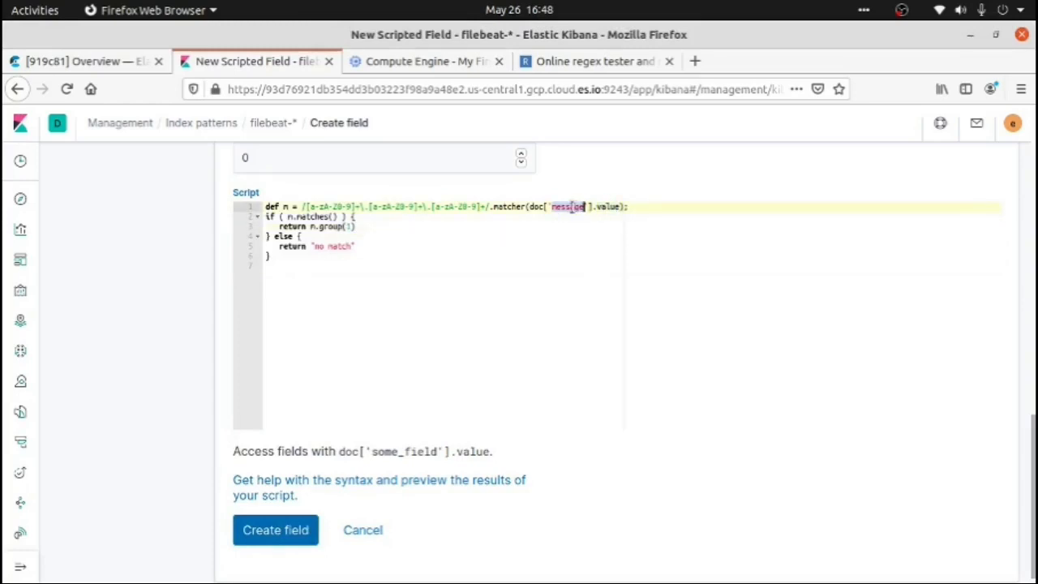
pyautogui.moveTo(487, 207); pyautogui.dragTo(305, 207)
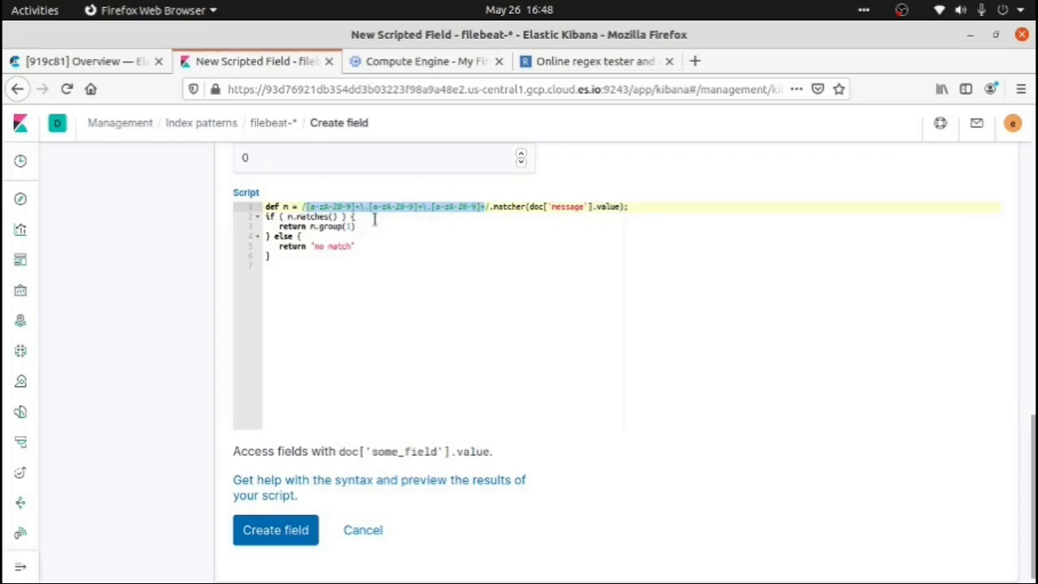
# Review the CIName script's m.group(1) return value and its "no match" fallback
pyautogui.click(375, 218)
pyautogui.moveTo(357, 227); pyautogui.dragTo(309, 225)
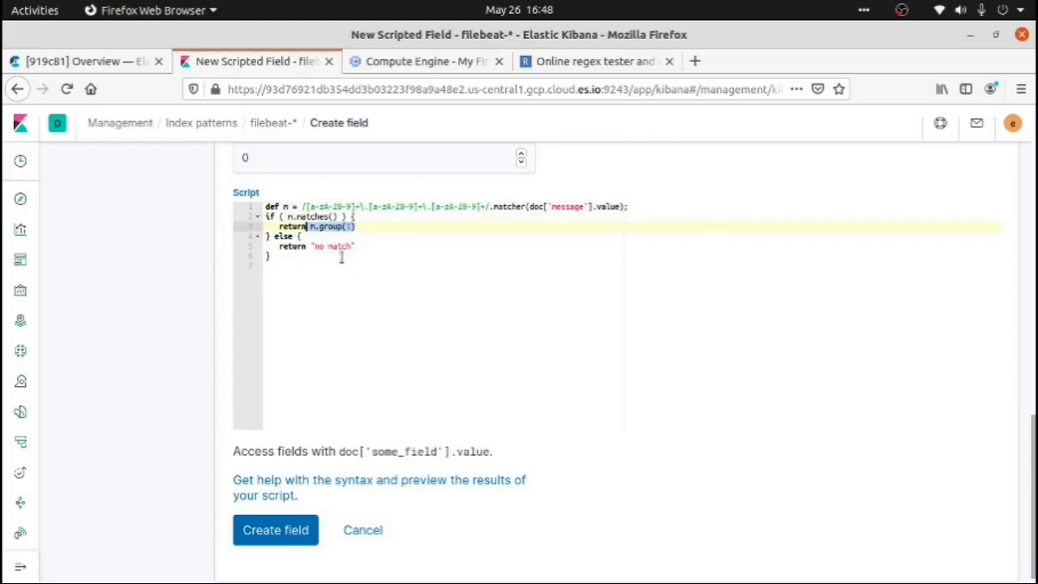
pyautogui.moveTo(359, 246); pyautogui.dragTo(307, 247)
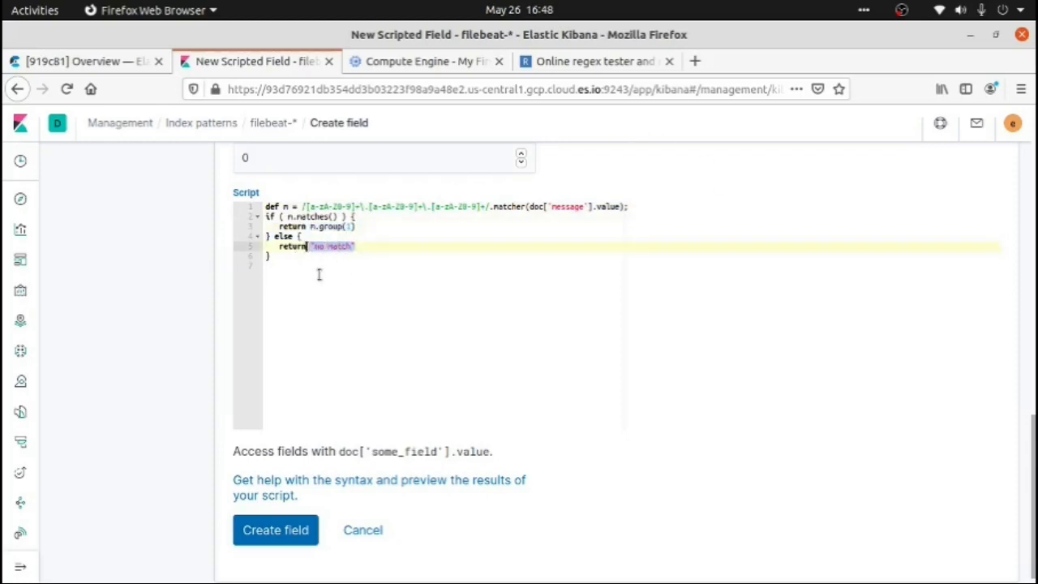
pyautogui.click(319, 275)
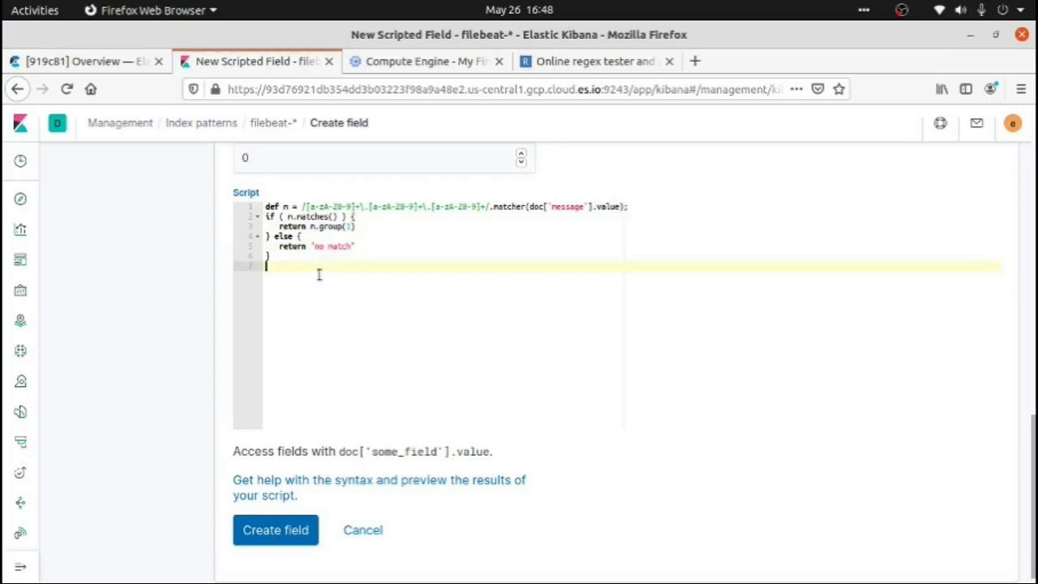
# Preview the results of the CIName script and go through the returned output to its end
pyautogui.click(263, 532)
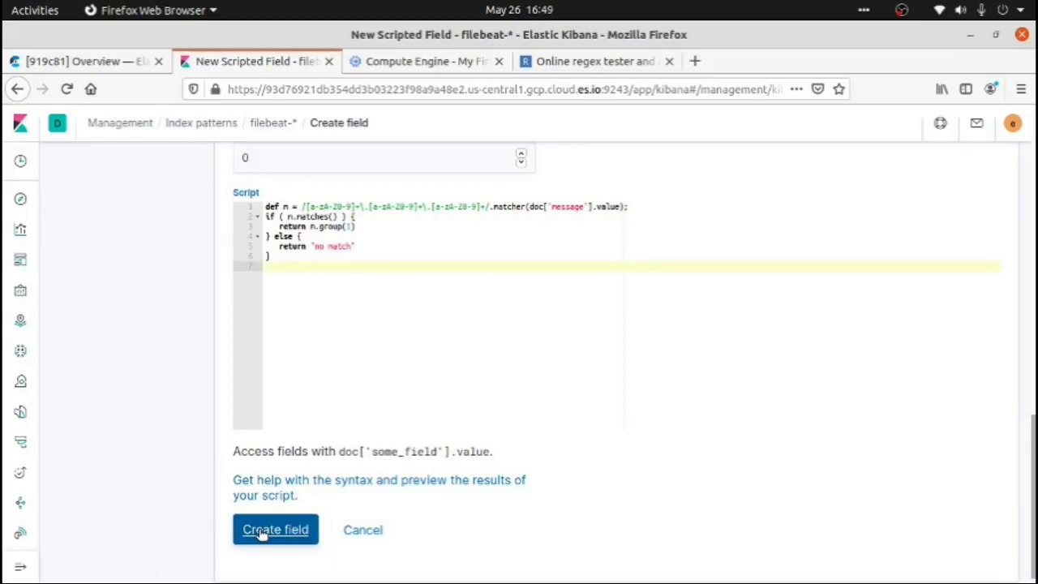
pyautogui.click(387, 484)
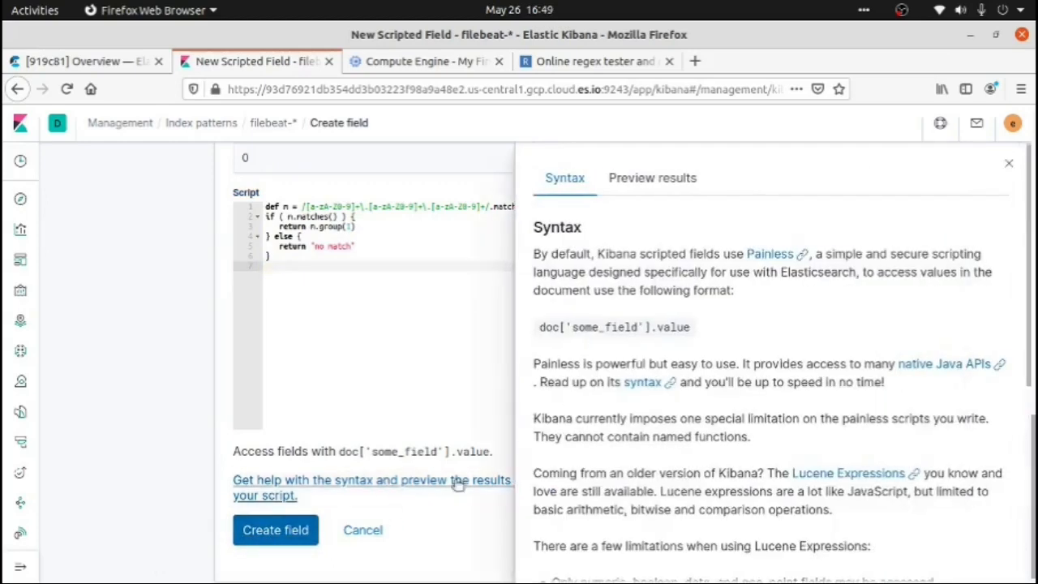
pyautogui.click(644, 184)
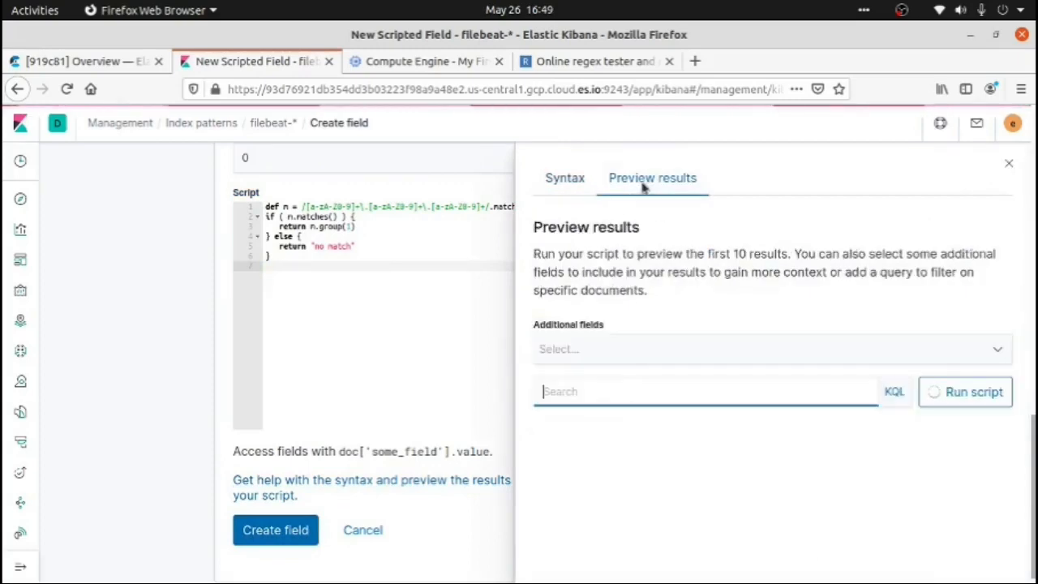
pyautogui.moveTo(1032, 169); pyautogui.dragTo(1024, 300)
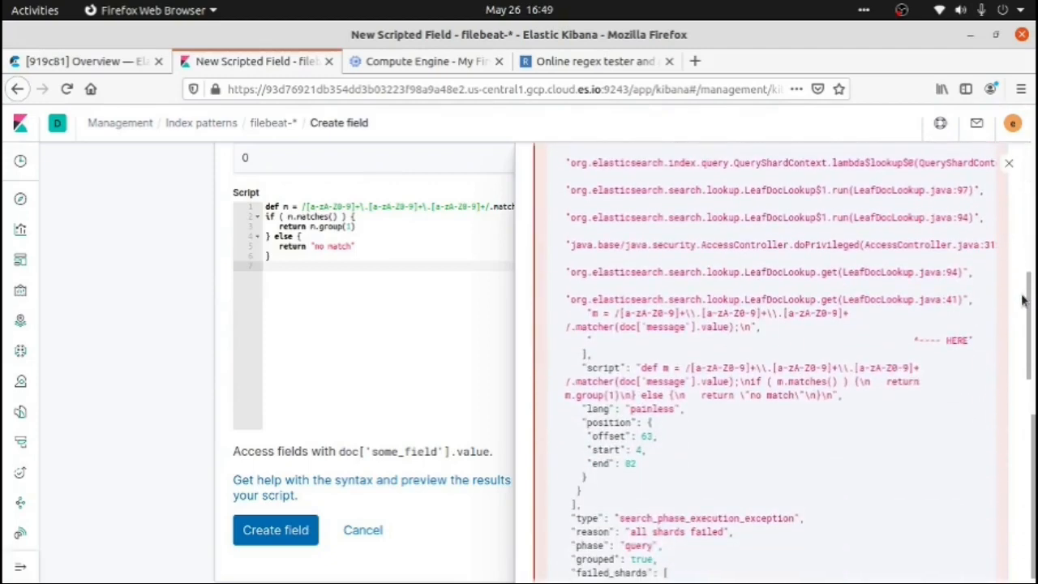
pyautogui.moveTo(1023, 300); pyautogui.dragTo(1032, 515)
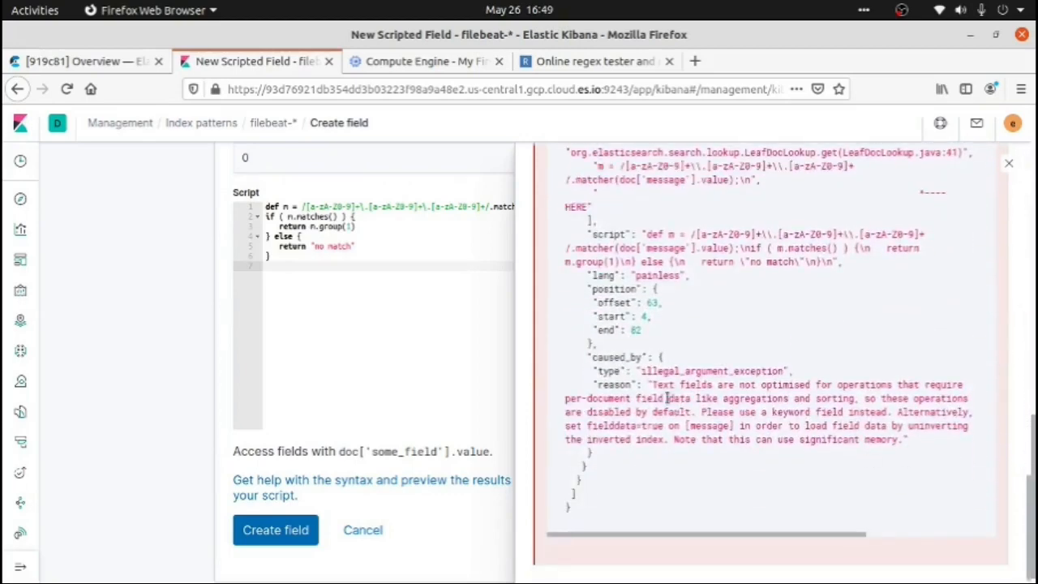
# Read the reason text at the end of the preview output, including its fielddata=true advice, and close the preview
pyautogui.moveTo(653, 386); pyautogui.dragTo(820, 387)
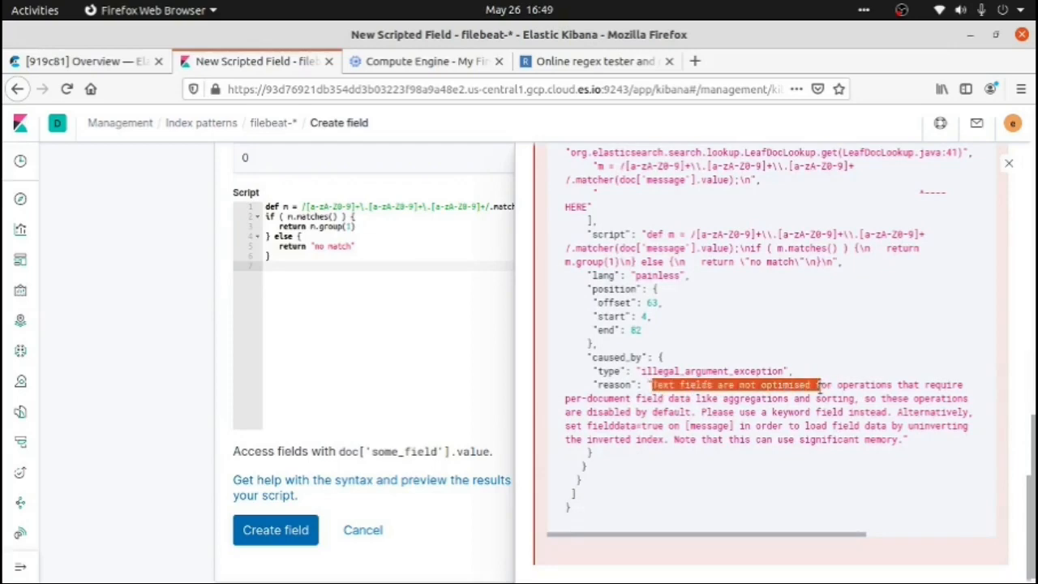
pyautogui.click(728, 425)
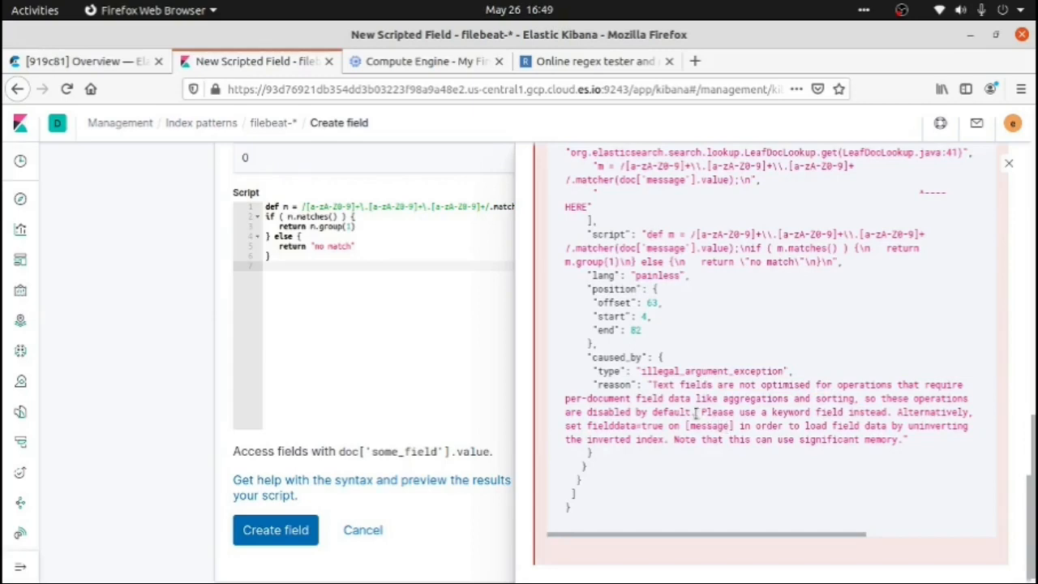
pyautogui.moveTo(696, 413); pyautogui.dragTo(584, 413)
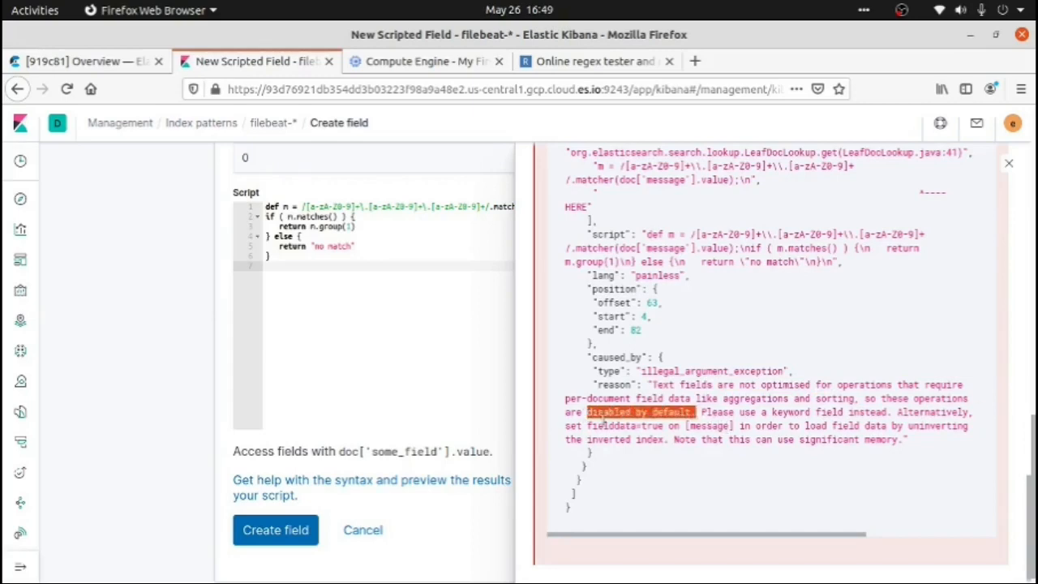
pyautogui.click(661, 470)
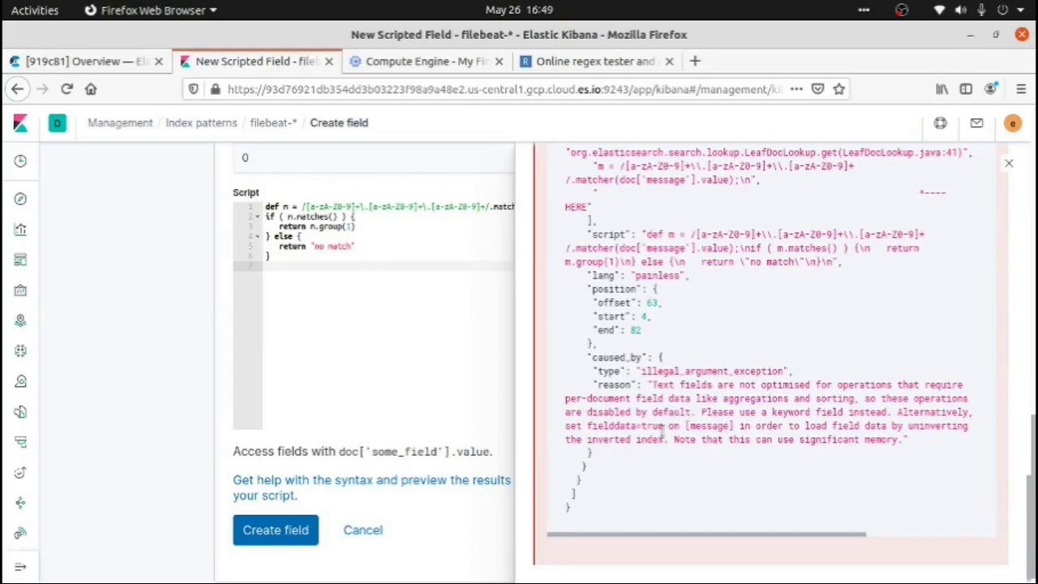
pyautogui.moveTo(673, 422); pyautogui.dragTo(586, 423)
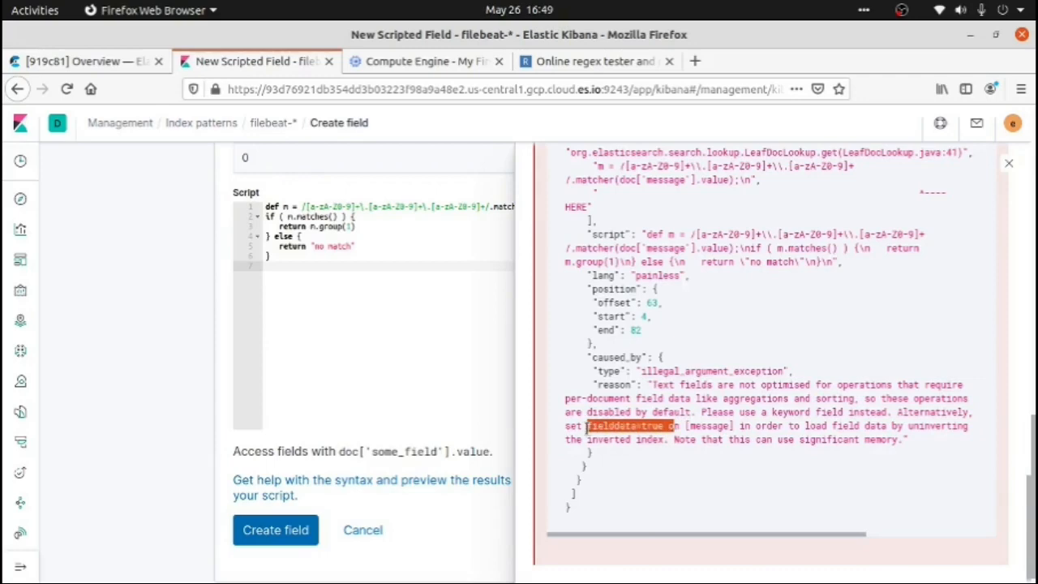
pyautogui.click(615, 464)
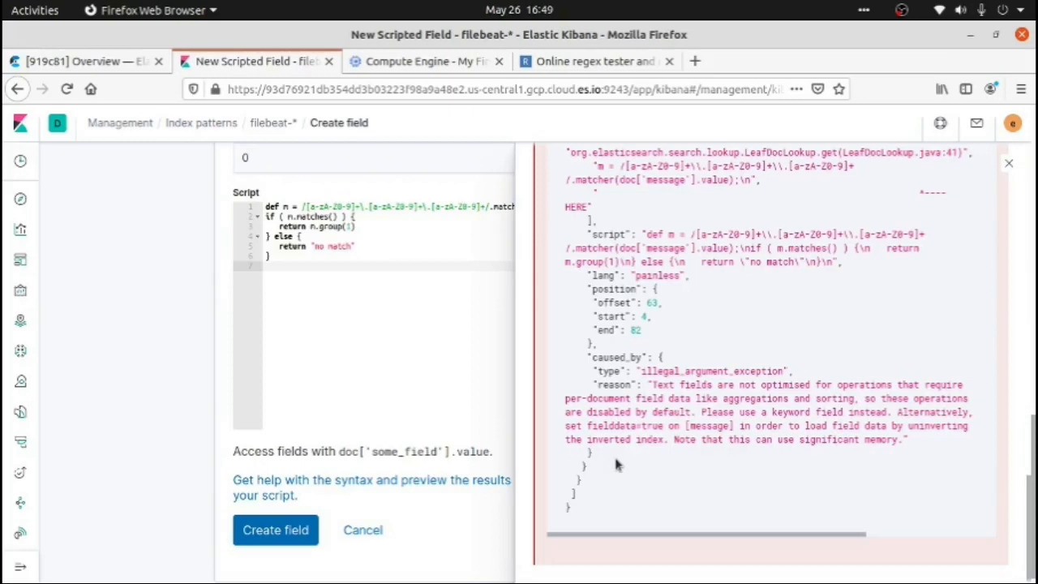
pyautogui.click(1010, 163)
# Recheck the message field used in the script's doc['message'] reference, and open Discover to view the filebeat-* fields
pyautogui.click(336, 399)
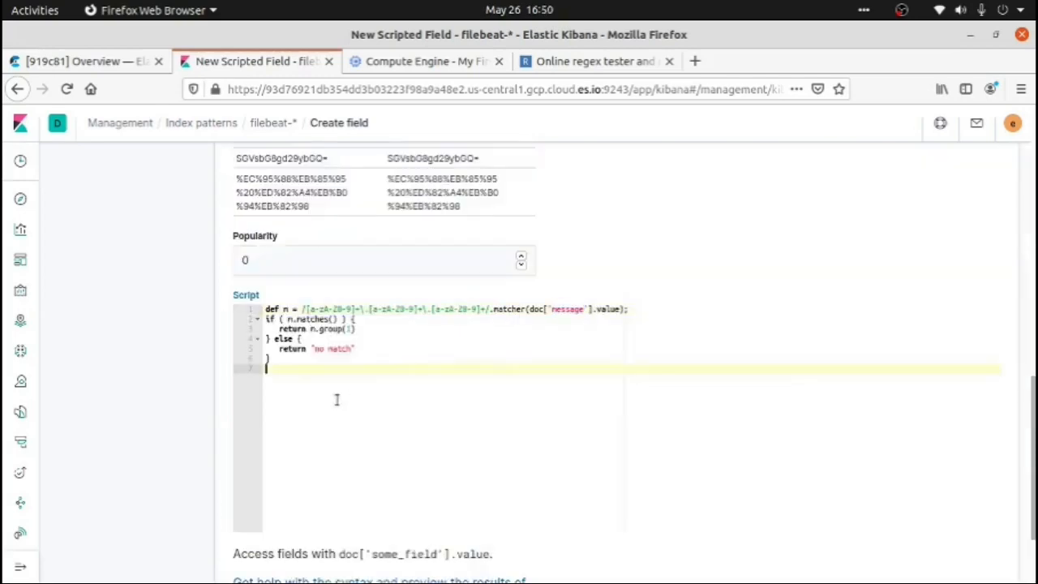
pyautogui.doubleClick(572, 310)
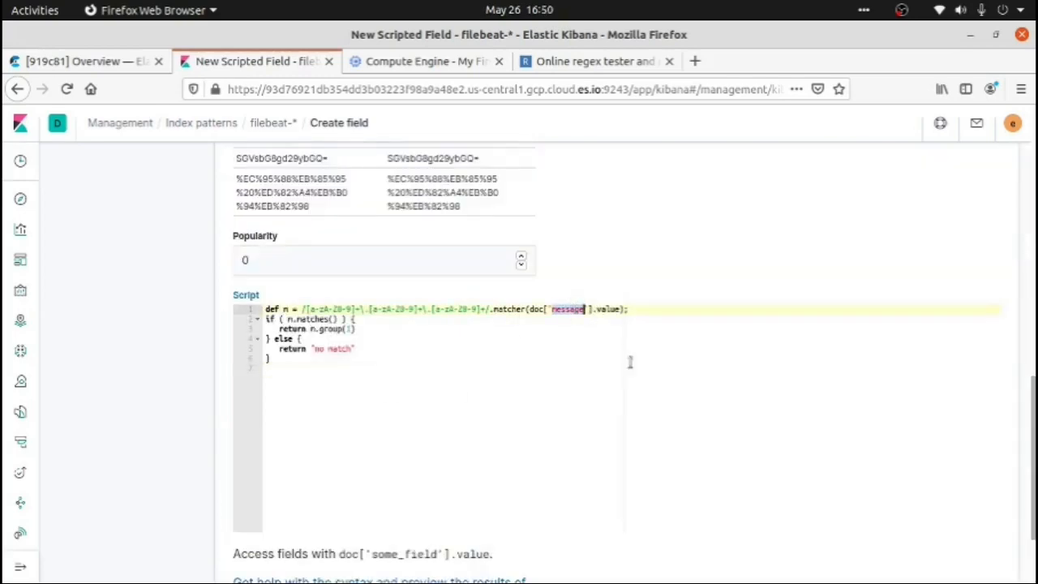
pyautogui.click(631, 365)
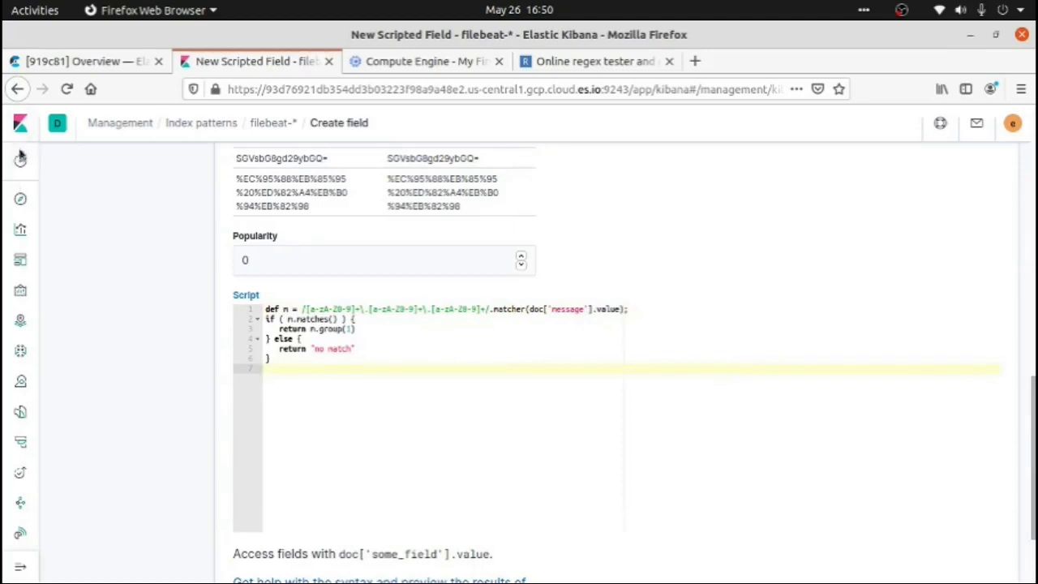
pyautogui.doubleClick(568, 309)
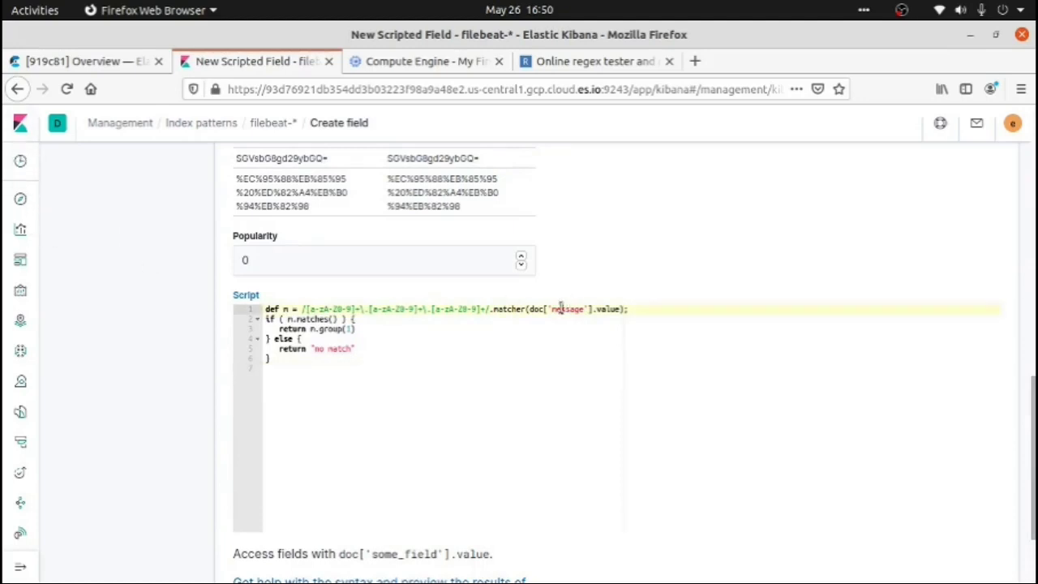
pyautogui.click(23, 201)
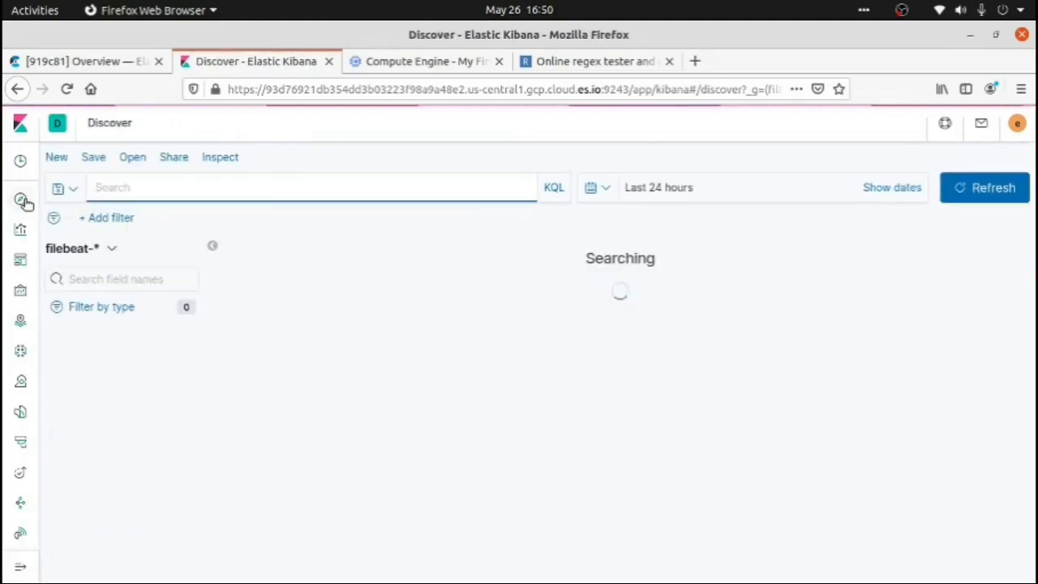
pyautogui.moveTo(86, 367)
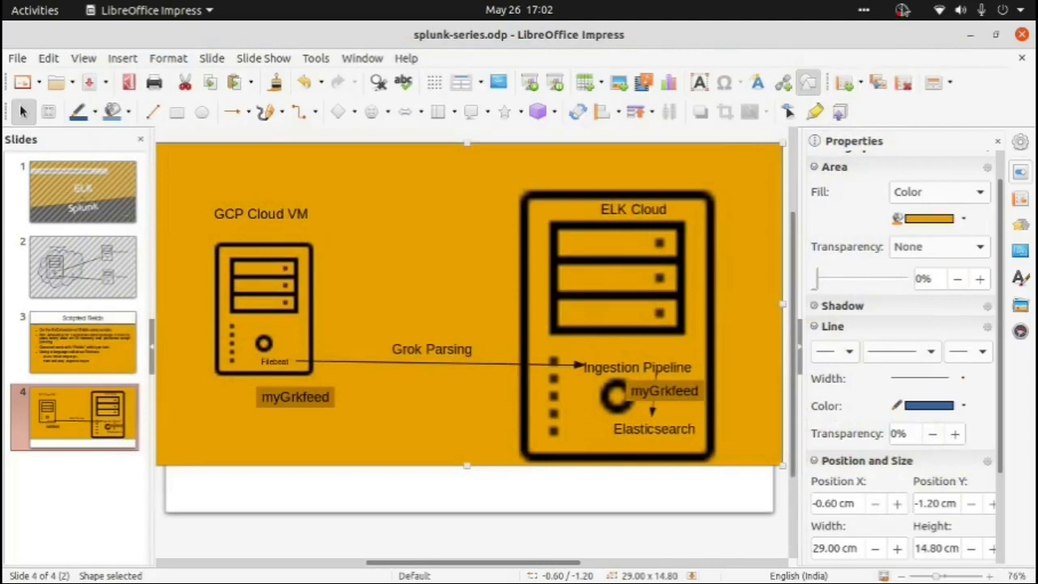
pyautogui.click(902, 9)
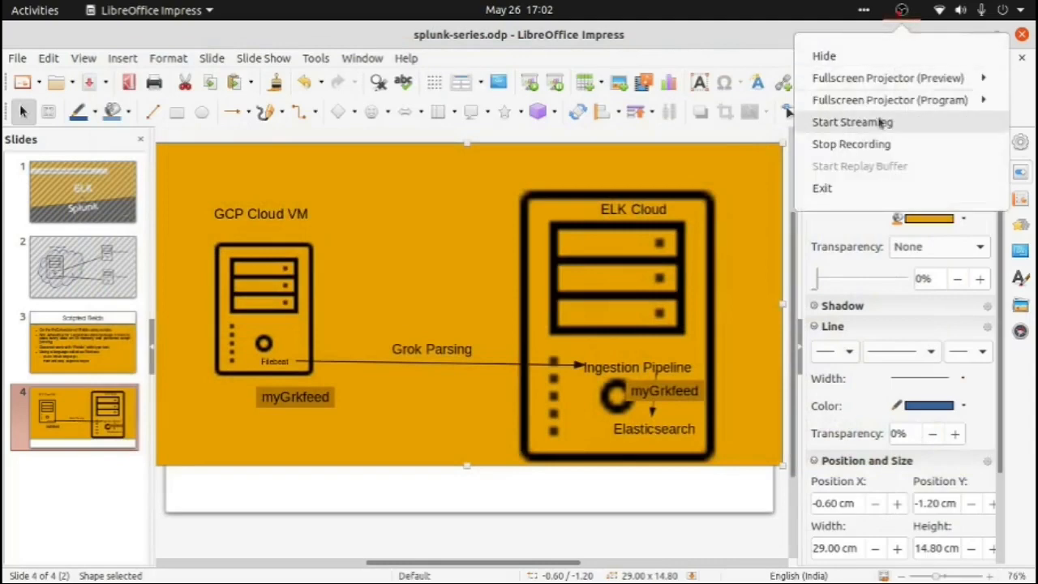
pyautogui.click(883, 144)
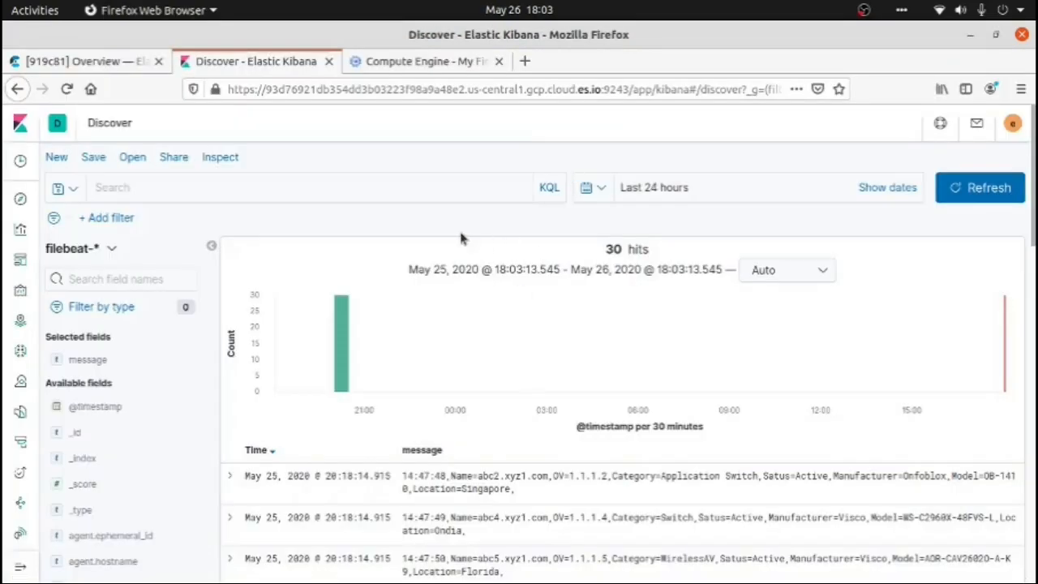
# Open Kibana's Dev Tools, look at the Console, and go to the Grok Debugger
pyautogui.moveTo(24, 568)
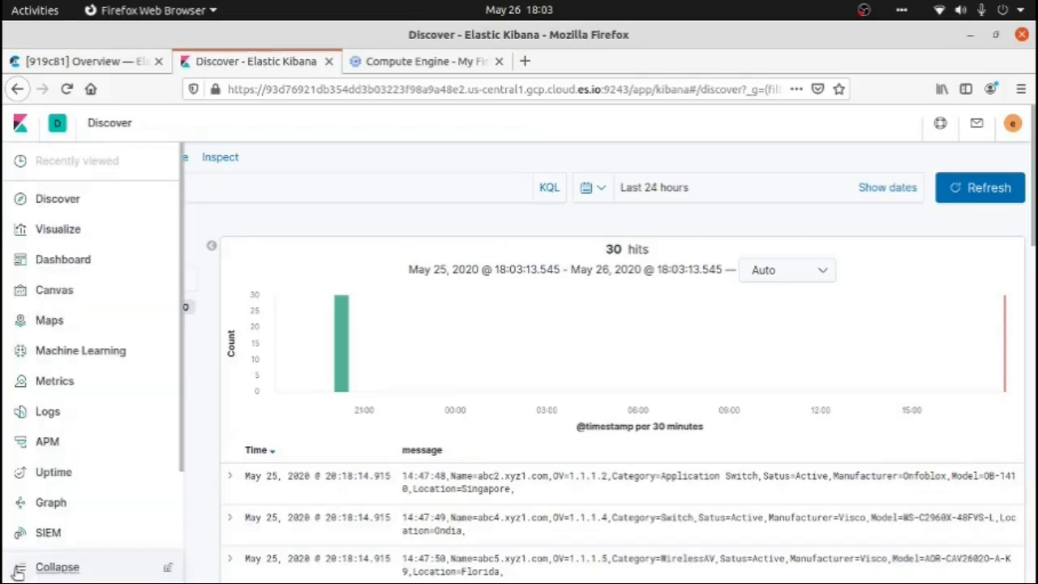
pyautogui.scroll(-2, 128, 493)
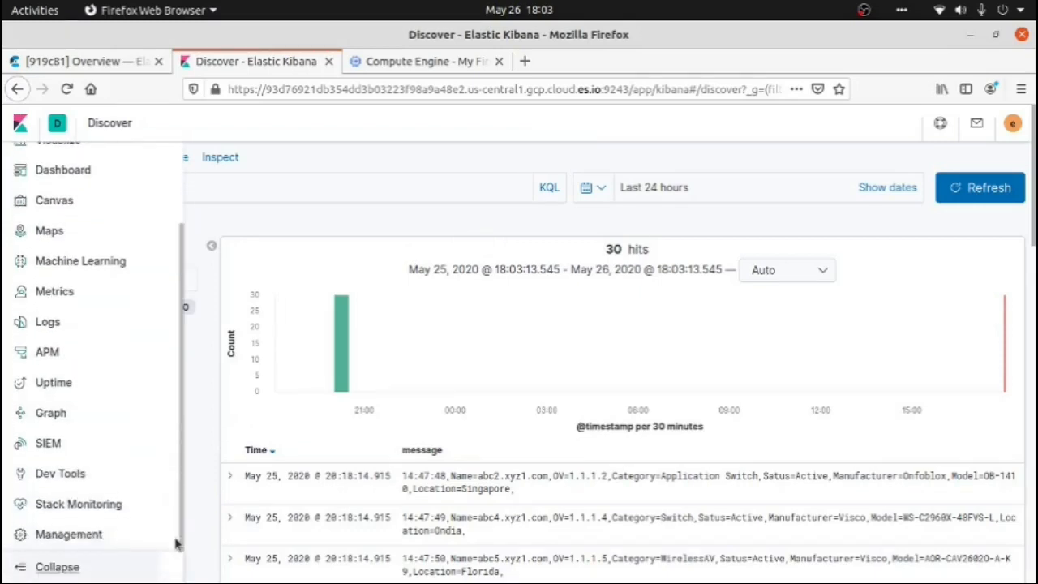
pyautogui.click(91, 477)
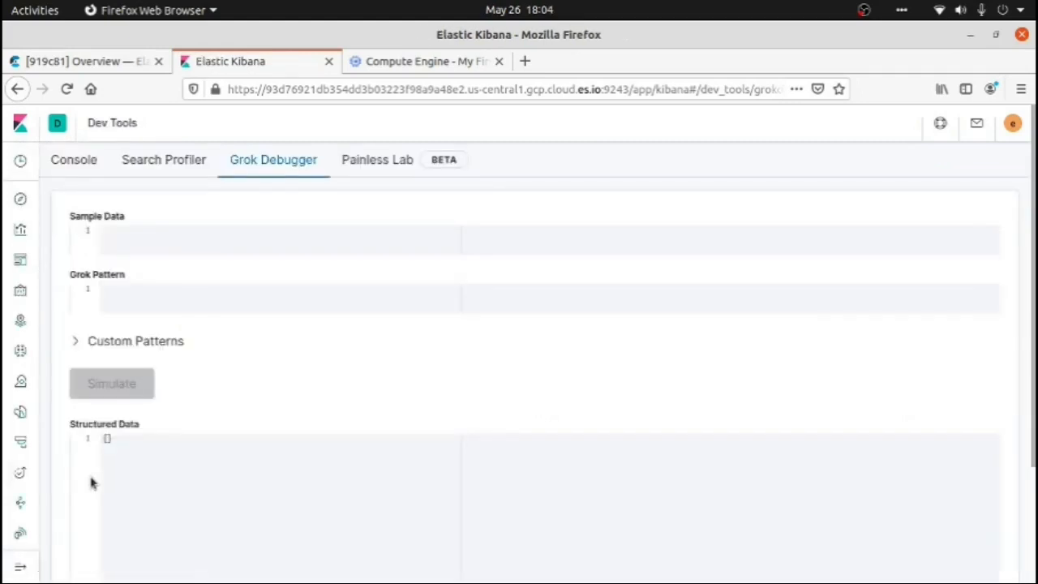
pyautogui.click(90, 166)
pyautogui.click(110, 337)
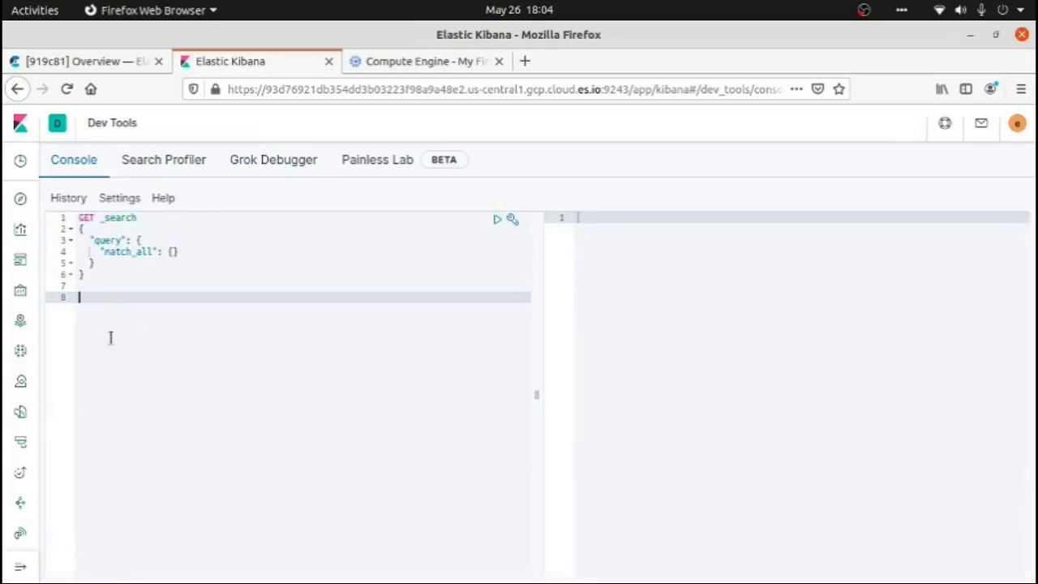
pyautogui.click(269, 170)
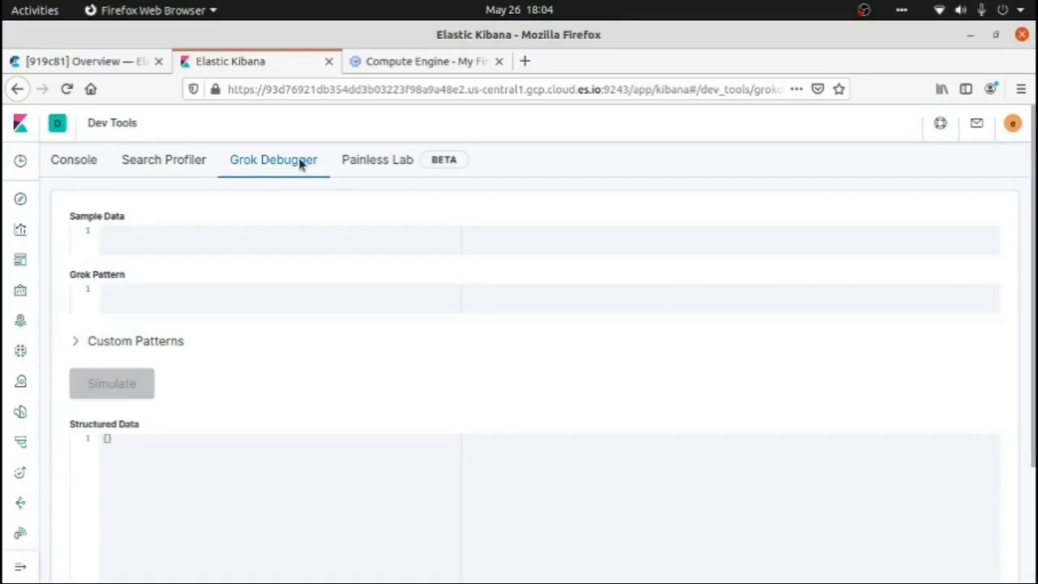
# Copy the sample log line starting with 14:47:48,Name=abc2.xyz1.com from the grok file into the Grok Debugger's sample data
pyautogui.hotkey('alt', 'Tab')
pyautogui.hotkey('alt', 'Tab')
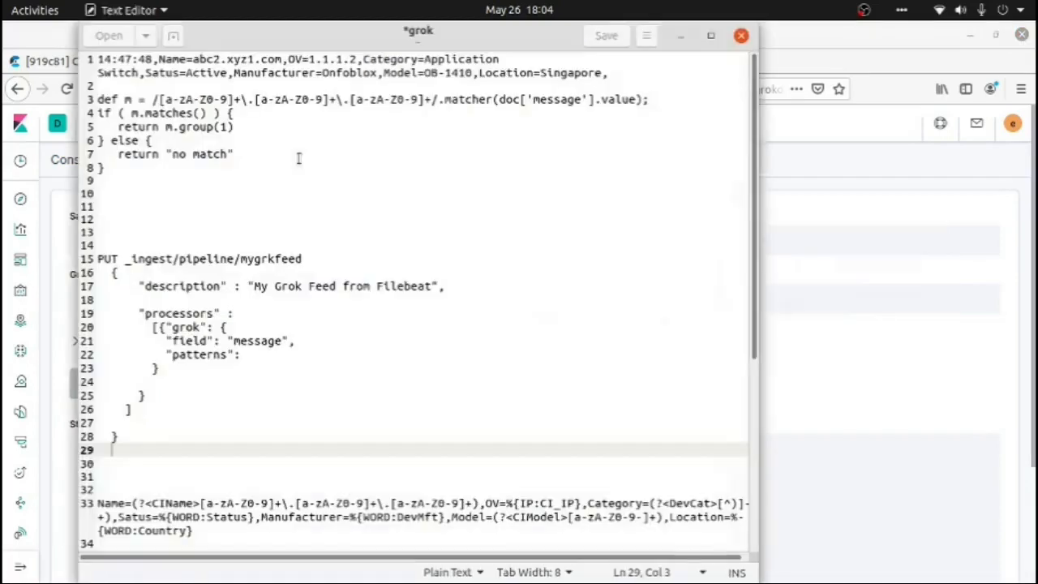
pyautogui.moveTo(644, 75); pyautogui.dragTo(77, 52)
pyautogui.hotkey('alt', 'Tab')
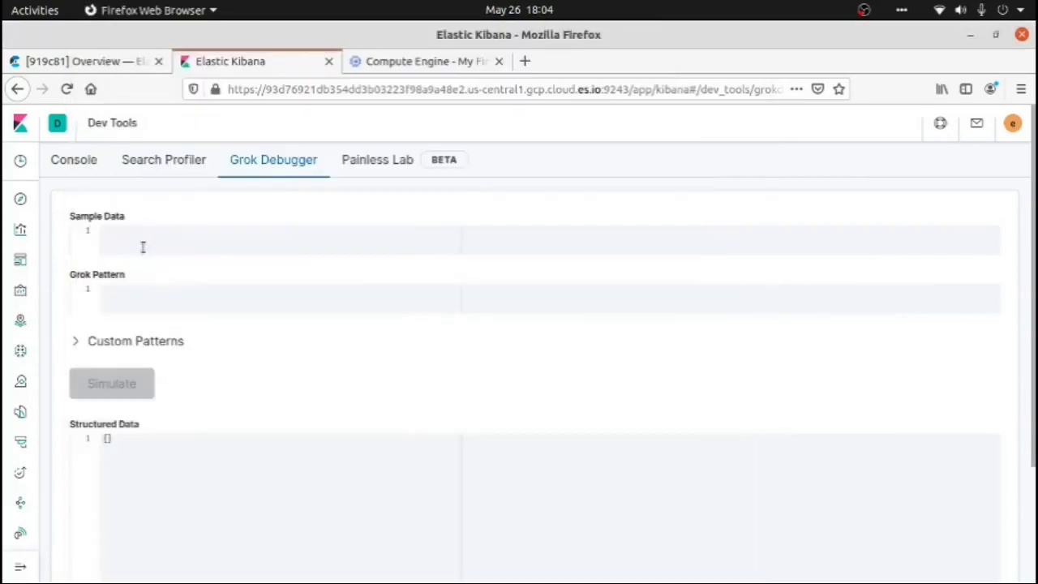
pyautogui.click(143, 247)
pyautogui.write('14:47:48,Name=abc2.xyz1.com,IP=1.1.1.2,Category=Application Switch,Satus=Active,Manufacturer=Infoblox,Model=IB-1410,Location=Singapore,')
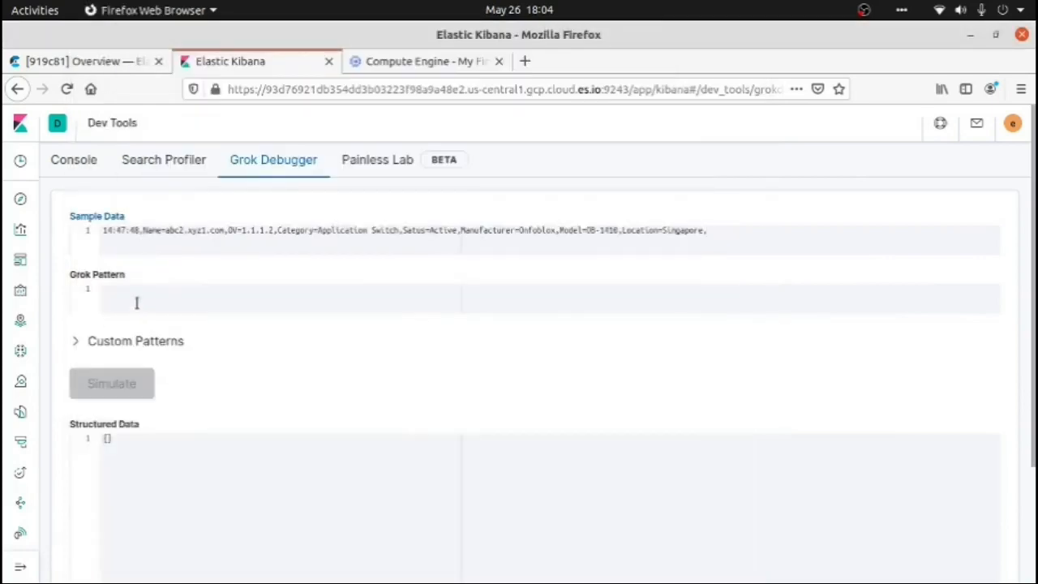
# Review the sample's Name=abc2.xyz1.com part and begin the grok pattern with the literal text Name=
pyautogui.click(138, 301)
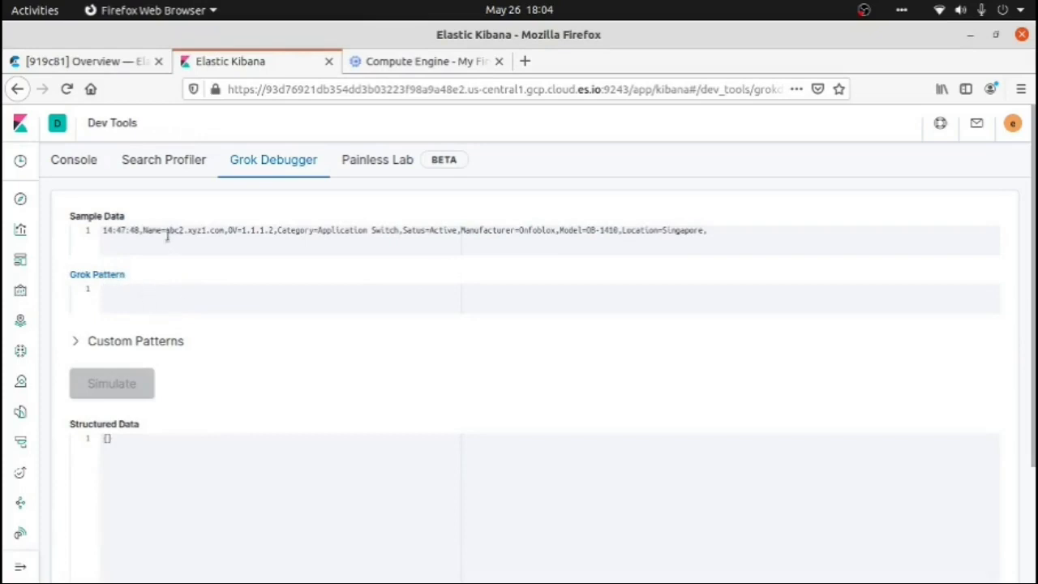
pyautogui.moveTo(143, 230); pyautogui.dragTo(222, 234)
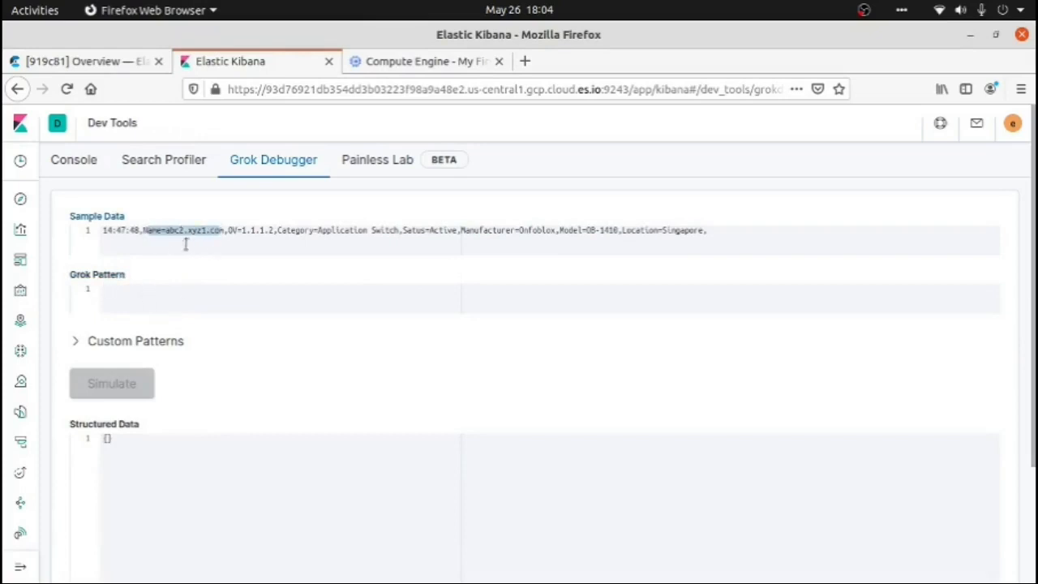
pyautogui.click(221, 234)
pyautogui.click(202, 297)
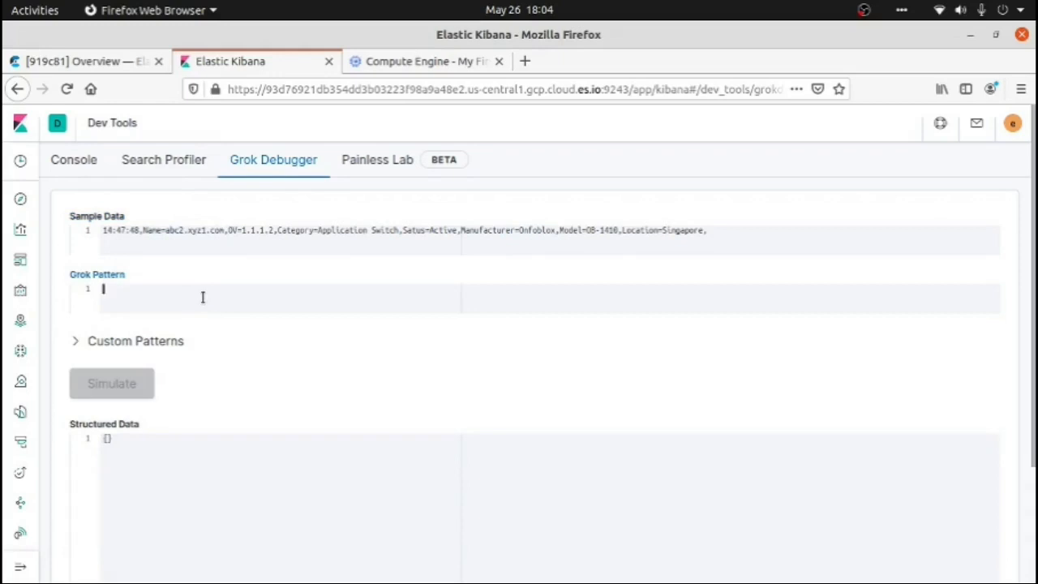
pyautogui.write('%')
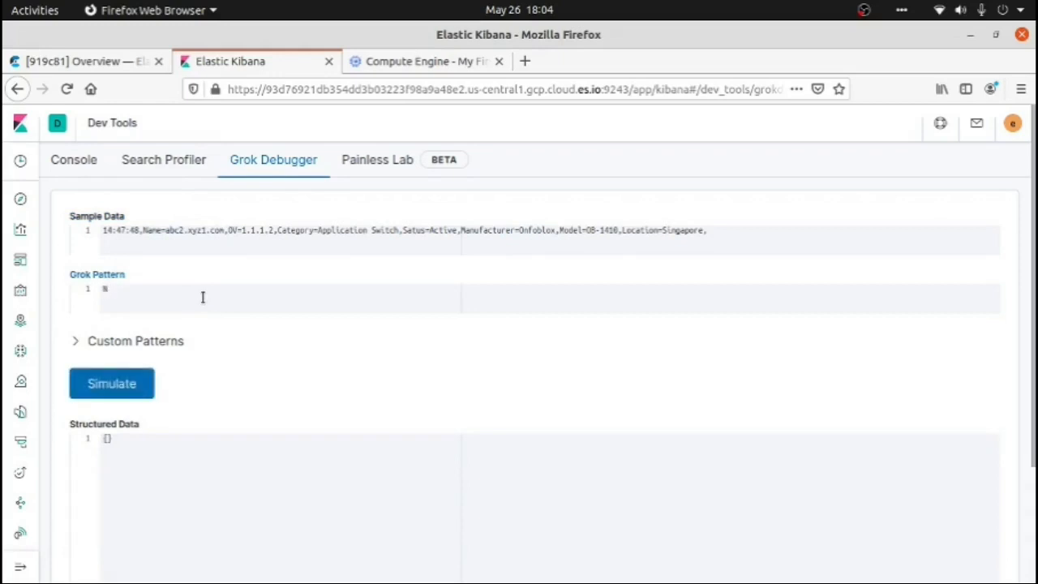
pyautogui.write('ame=')
pyautogui.moveTo(128, 288); pyautogui.dragTo(102, 290)
pyautogui.click(137, 287)
# Continue the grok pattern after Name= with the opening of a named capture group, (?<CIName>
pyautogui.write('%')
pyautogui.write('{')
pyautogui.write('<CIN')
pyautogui.write('ame')
pyautogui.write('>')
# Copy the script's [a-zA-Z0-9]+\.[a-zA-Z0-9]+\.[a-zA-Z0-9]+ regex from the grok file into the CIName group, close the group and simulate the pattern
pyautogui.hotkey('alt', 'Tab')
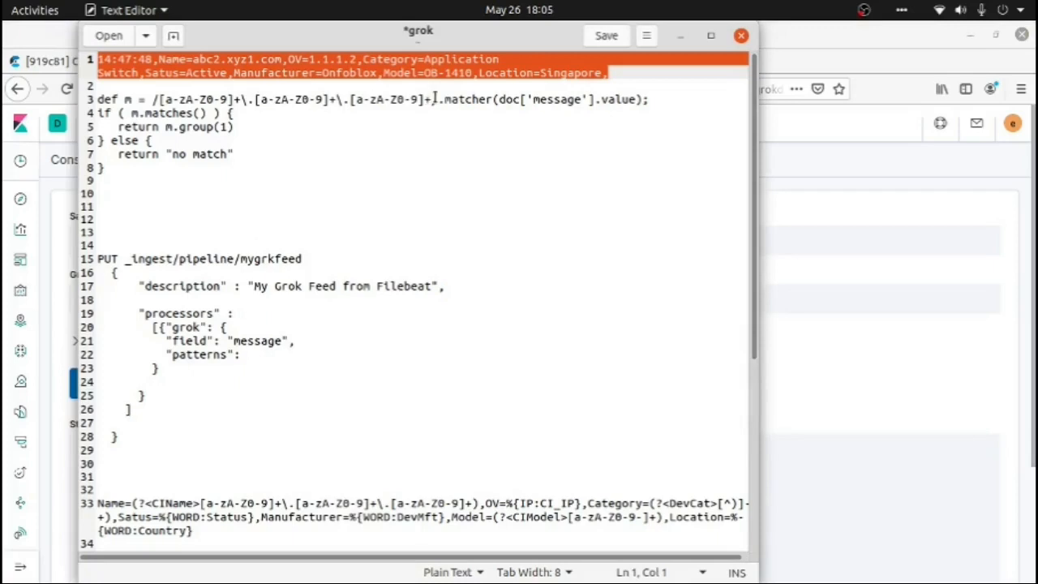
pyautogui.moveTo(436, 99); pyautogui.dragTo(331, 99)
pyautogui.click(396, 112)
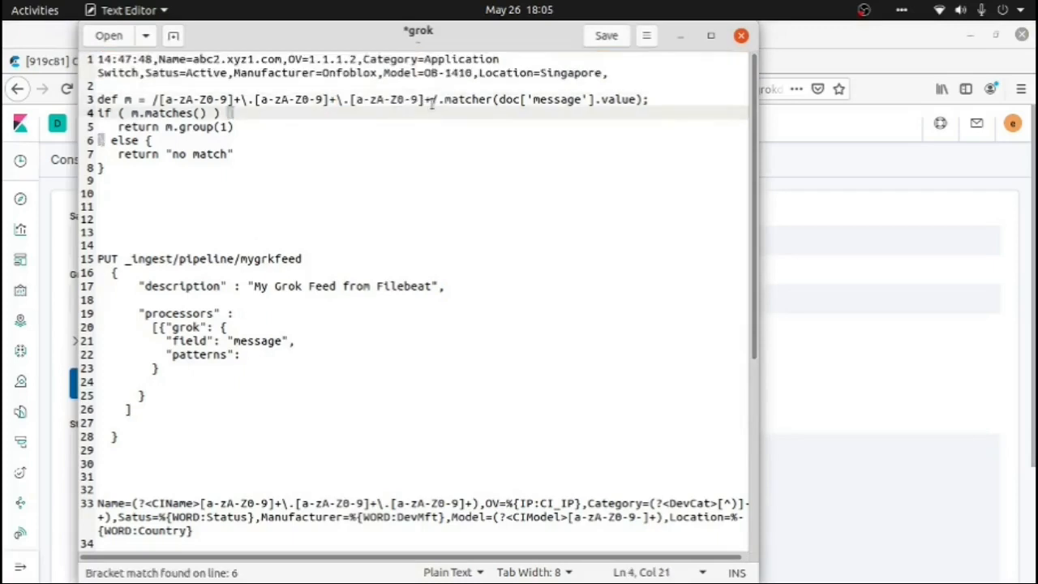
pyautogui.moveTo(431, 99); pyautogui.dragTo(159, 99)
pyautogui.hotkey('ctrl', 'c')
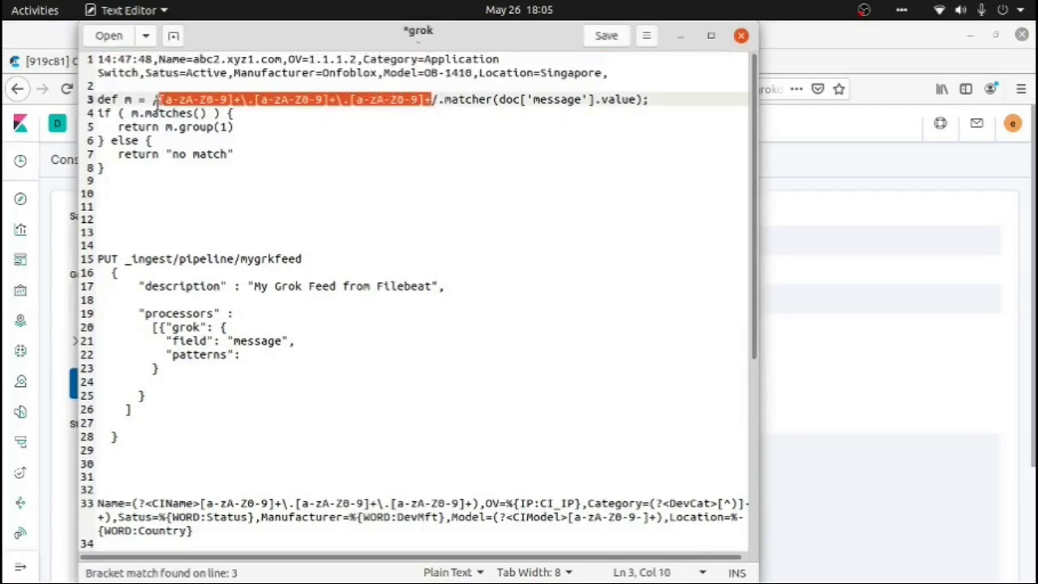
pyautogui.hotkey('alt', 'Tab')
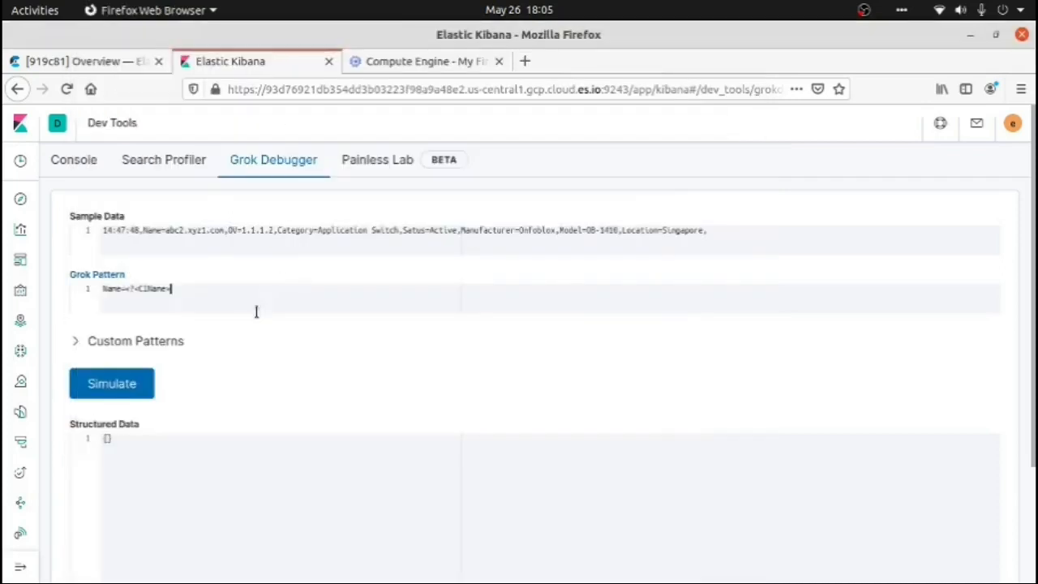
pyautogui.hotkey('ctrl', 'v')
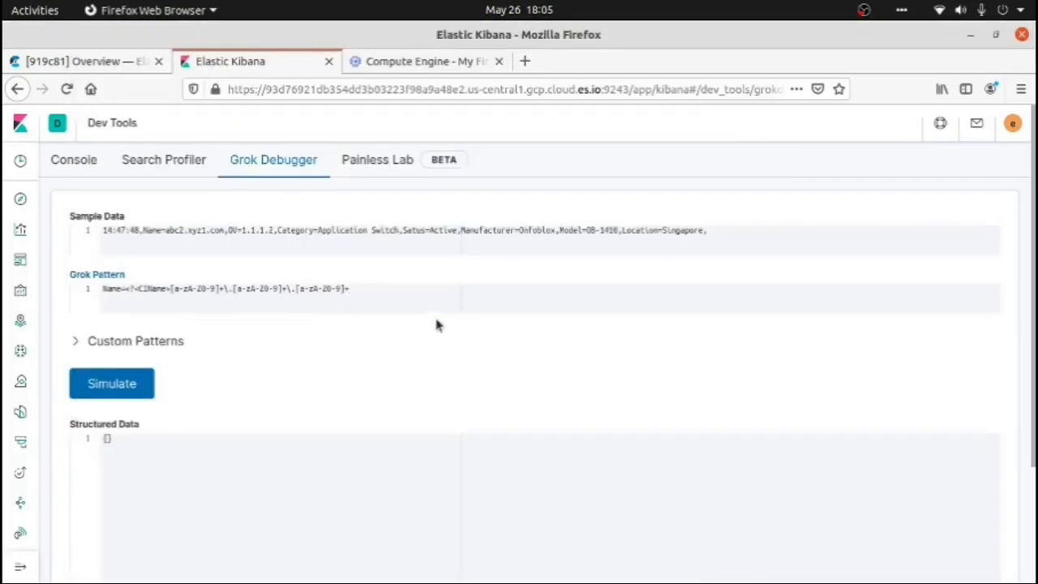
pyautogui.write(')')
pyautogui.click(120, 387)
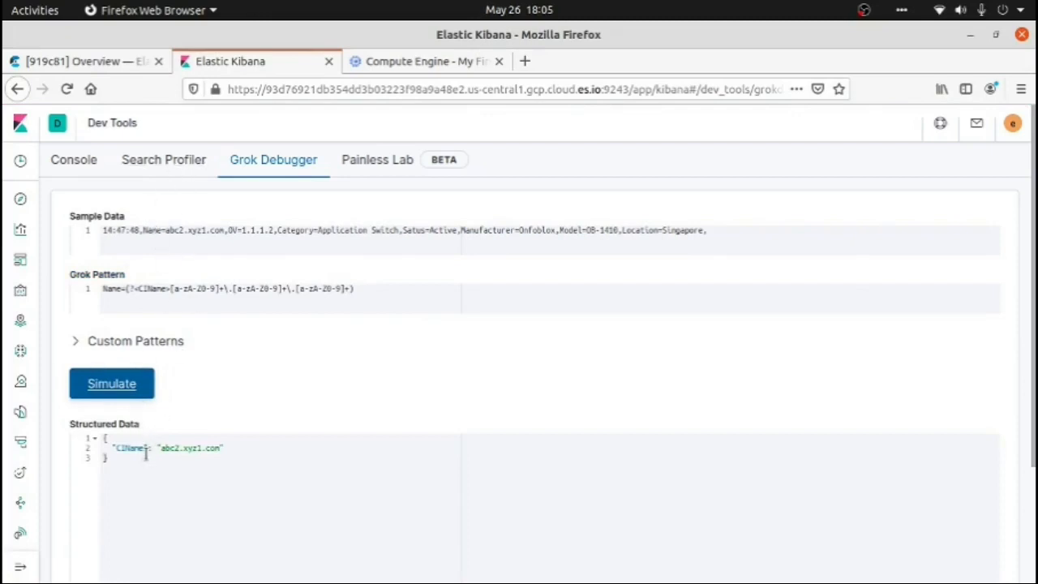
# Examine the CIName key and its extracted value in the structured data
pyautogui.moveTo(147, 448); pyautogui.dragTo(119, 448)
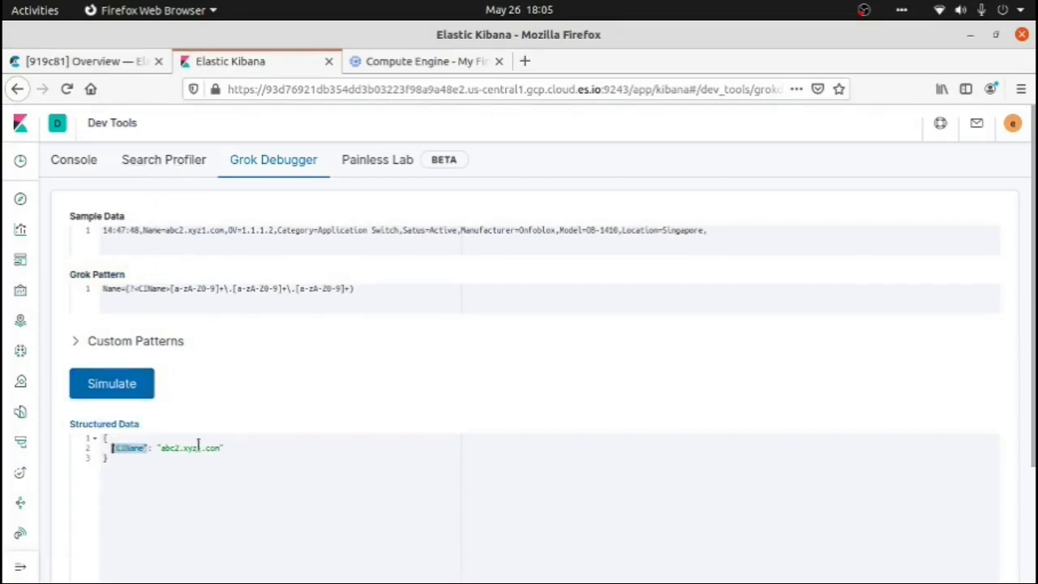
pyautogui.click(224, 448)
pyautogui.moveTo(251, 448); pyautogui.dragTo(153, 447)
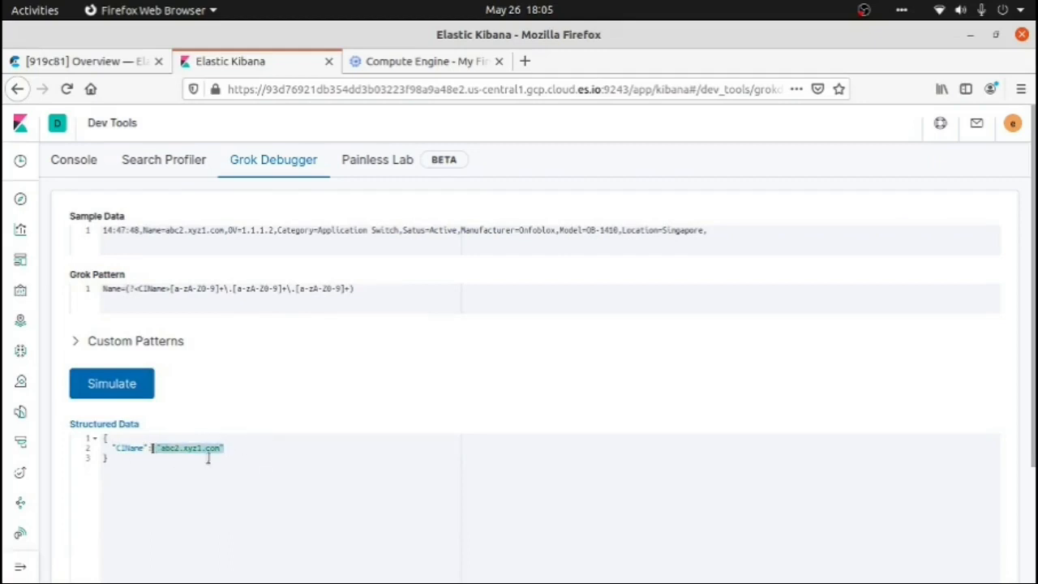
# Append the literal text ,OV= after the CIName group, matching the key before the IP address in the sample data
pyautogui.click(408, 290)
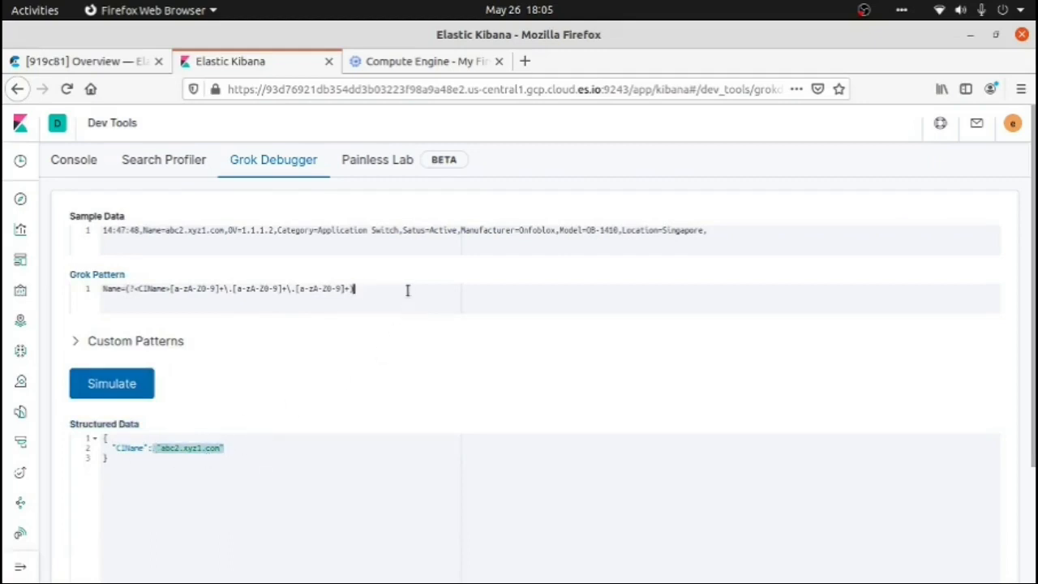
pyautogui.write(',')
pyautogui.moveTo(351, 289); pyautogui.dragTo(173, 289)
pyautogui.click(373, 295)
pyautogui.write('OV=')
pyautogui.doubleClick(234, 231)
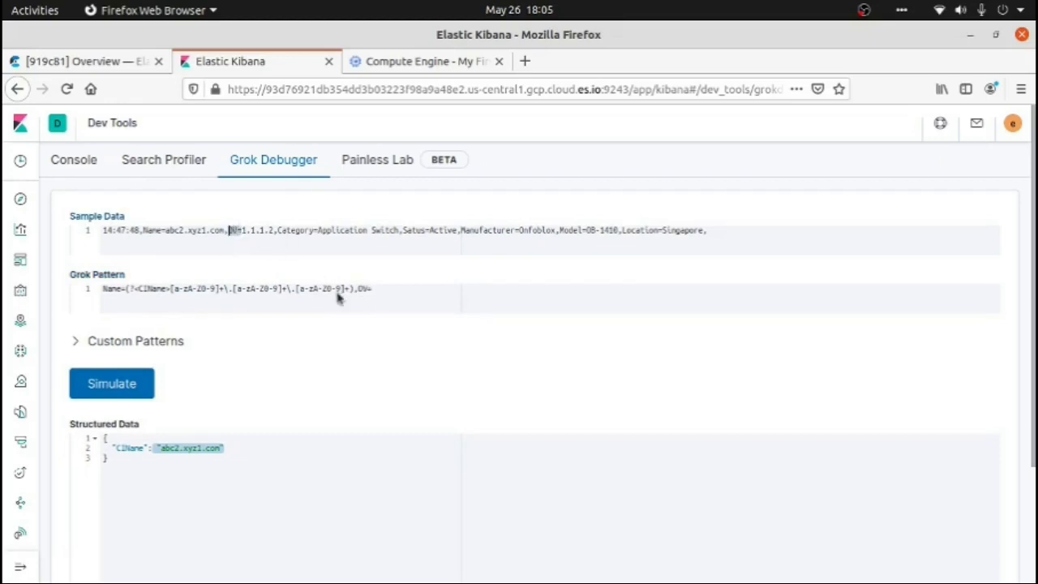
pyautogui.click(380, 288)
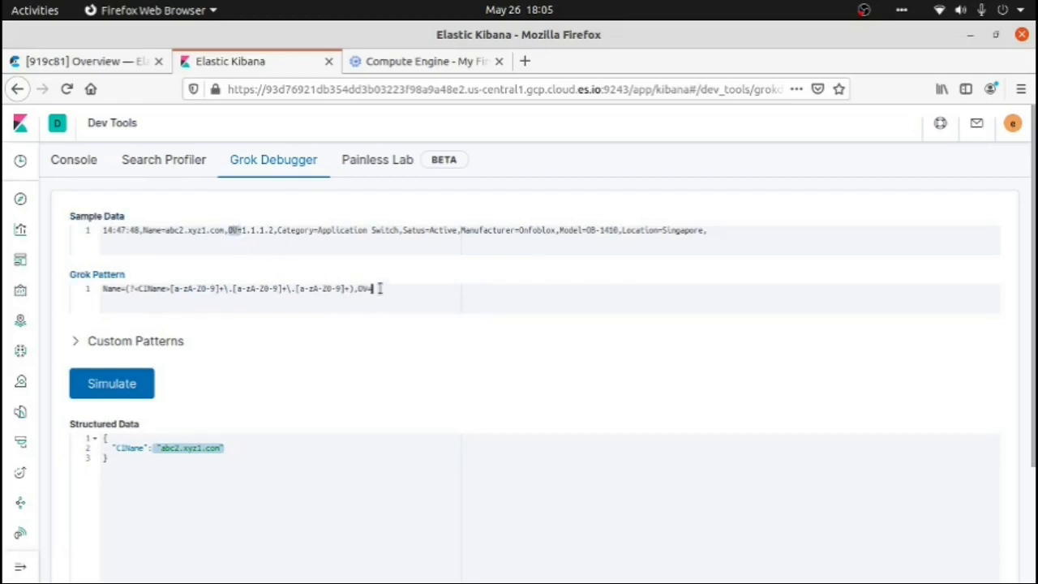
# Add %{IP:CI_IP} after OV= to capture the IP address, and simulate the extended grok pattern
pyautogui.write('%{IP:')
pyautogui.press('Left')
pyautogui.press('Left')
pyautogui.press('Left')
pyautogui.press('Right')
pyautogui.press('Right')
pyautogui.write('CI_IP')
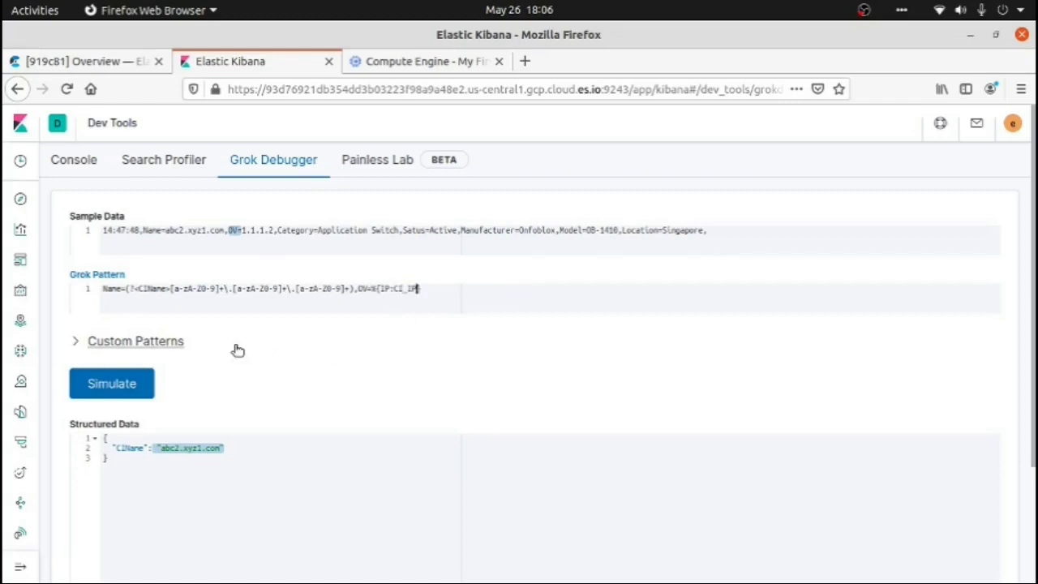
pyautogui.click(107, 384)
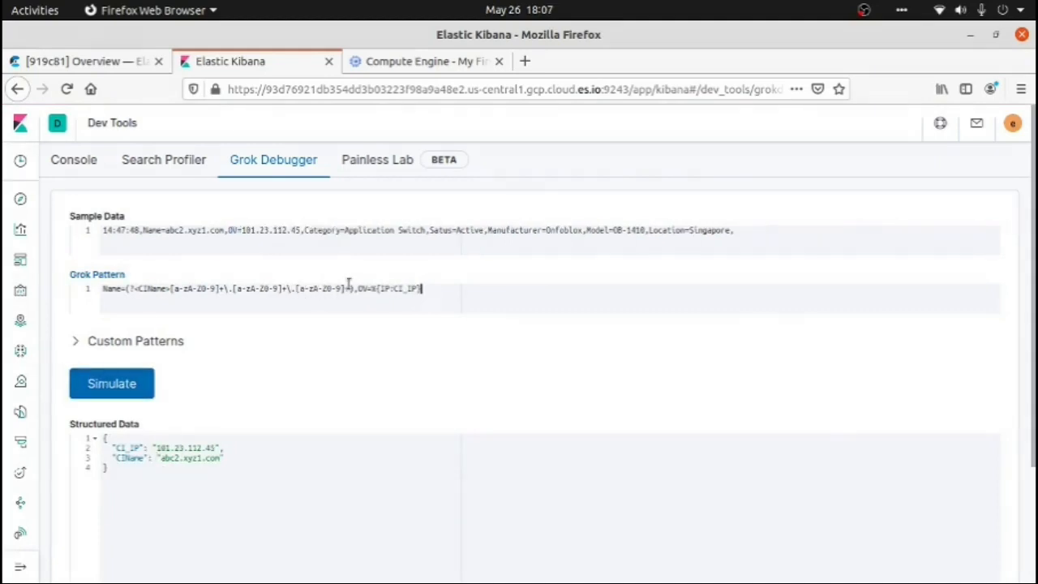
# Compare the custom CIName regular expression with the built-in IP pattern used for CI_IP
pyautogui.moveTo(349, 289); pyautogui.dragTo(173, 289)
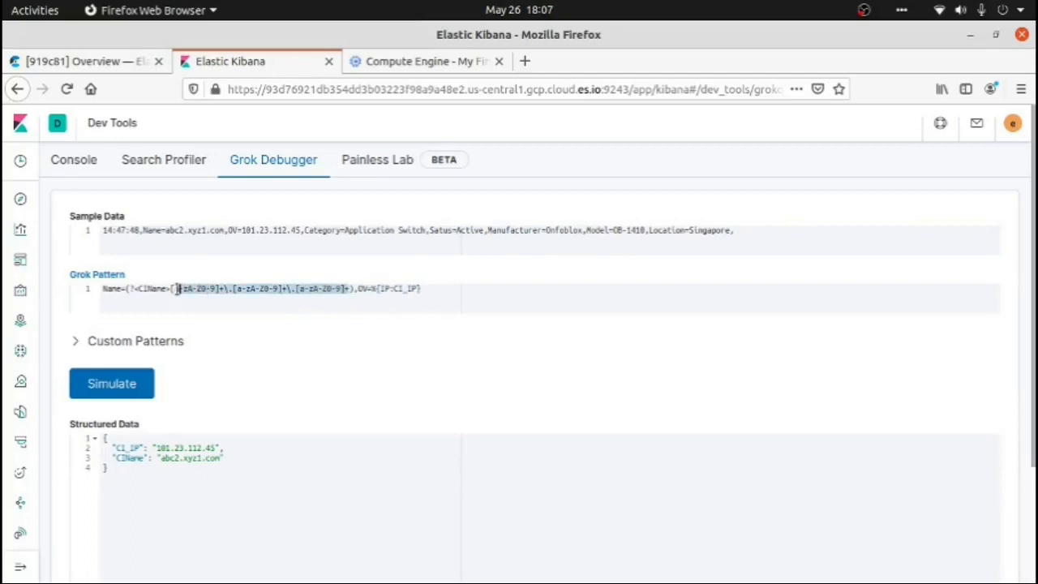
pyautogui.click(421, 290)
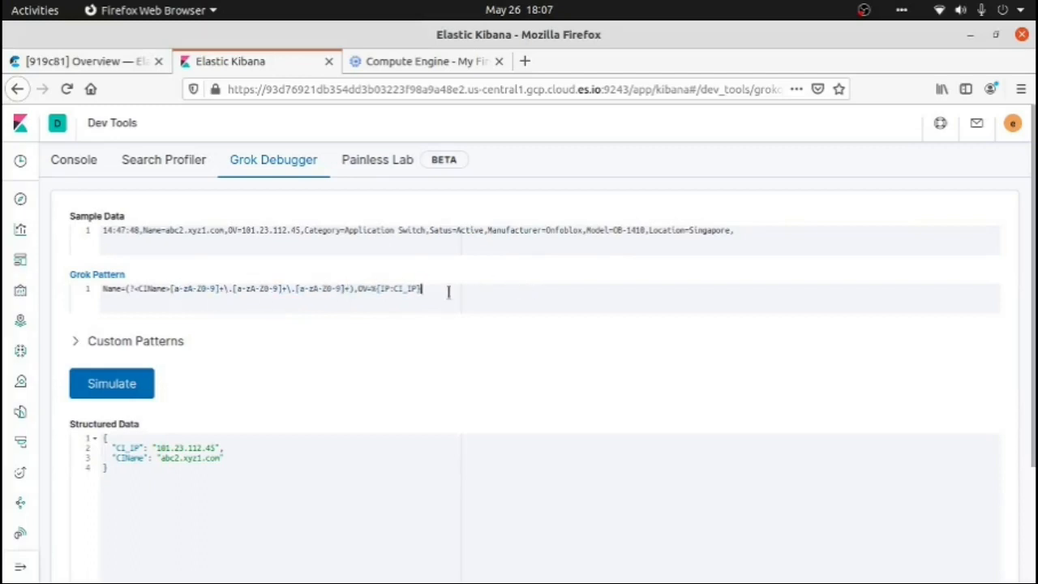
pyautogui.doubleClick(386, 290)
# Paste the PUT _ingest/pipeline/mygrkfeed request below the existing _search query in the Dev Tools Console
pyautogui.click(84, 166)
pyautogui.click(109, 274)
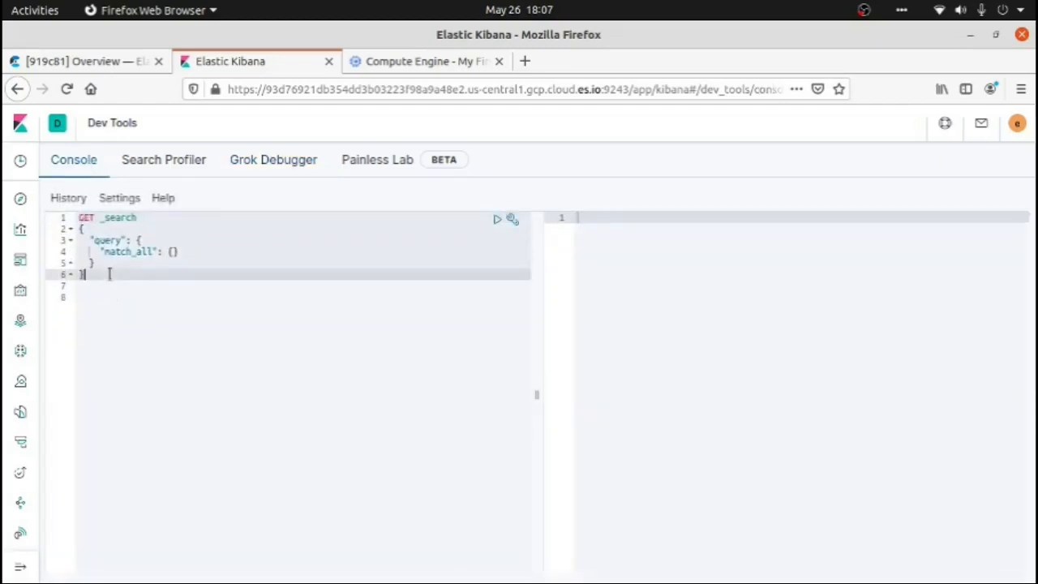
pyautogui.press('Return')
pyautogui.press('Return')
pyautogui.press('Return')
pyautogui.hotkey('ctrl', 'v')
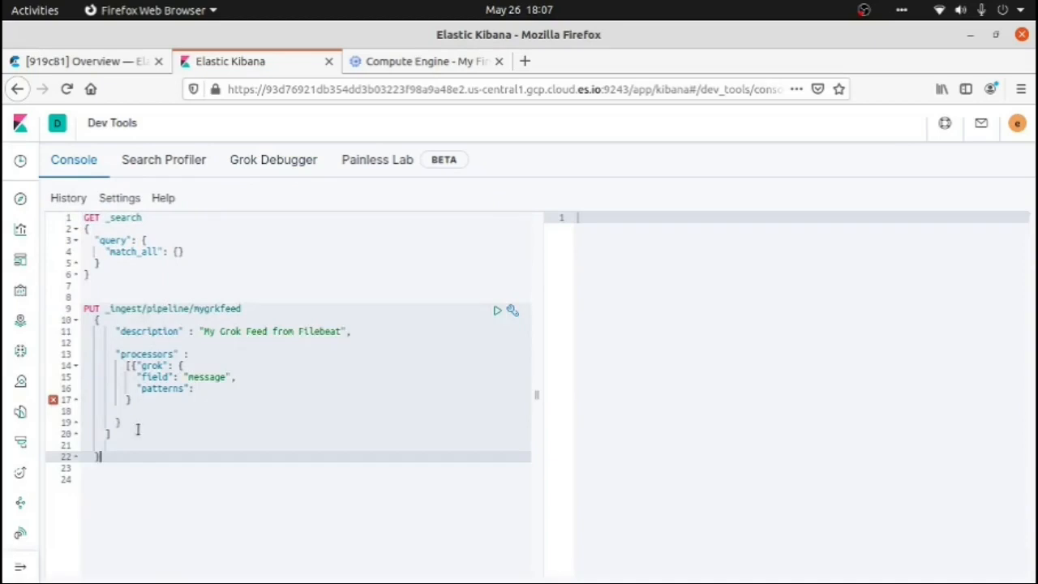
# Fill the mygrkfeed request's patterns with the full grok pattern from Name to Location, using the grok file as source, and send the request
pyautogui.click(202, 388)
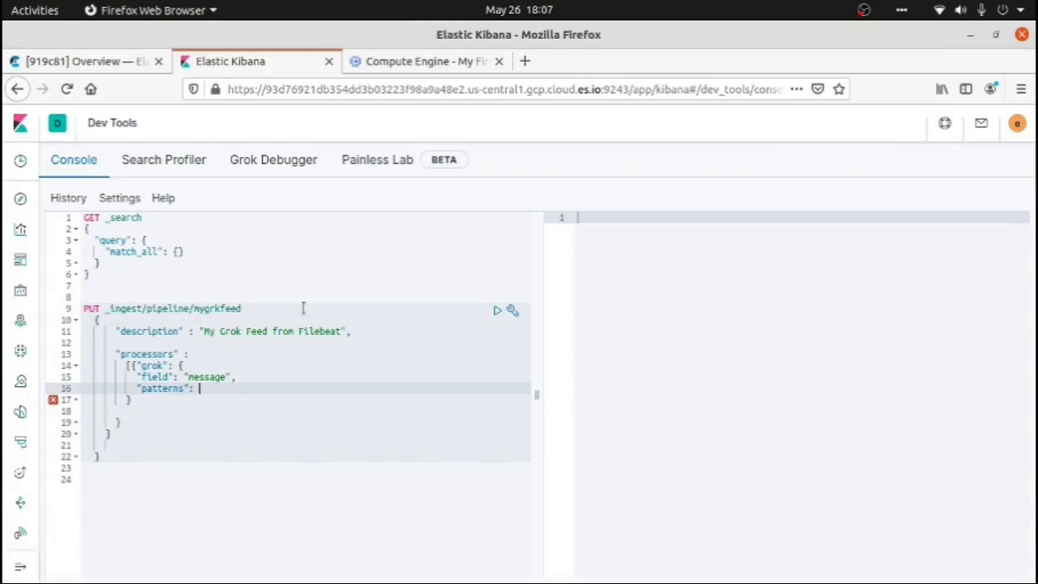
pyautogui.moveTo(258, 309); pyautogui.dragTo(193, 309)
pyautogui.hotkey('alt', 'Tab')
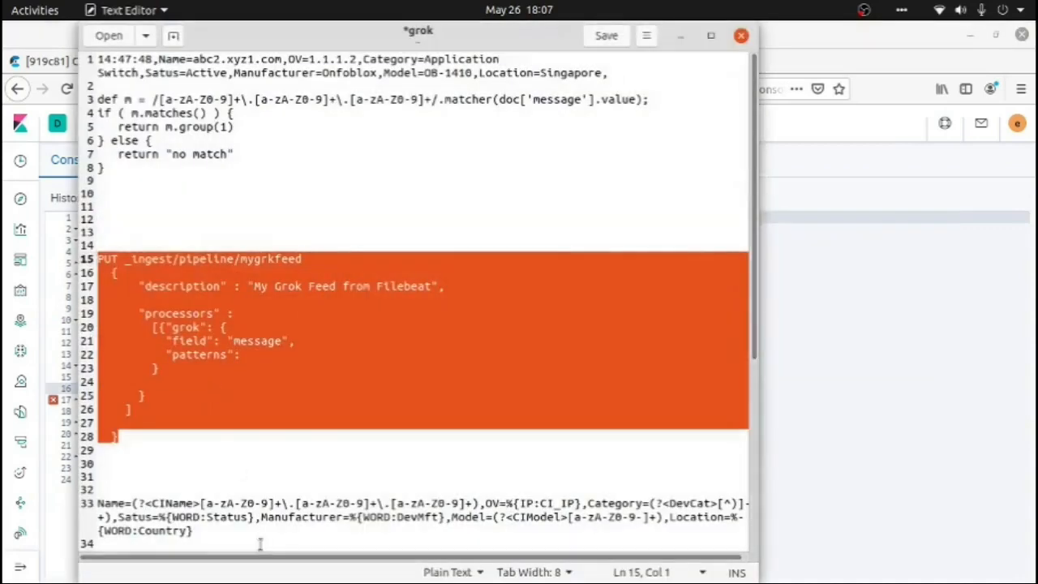
pyautogui.click(201, 534)
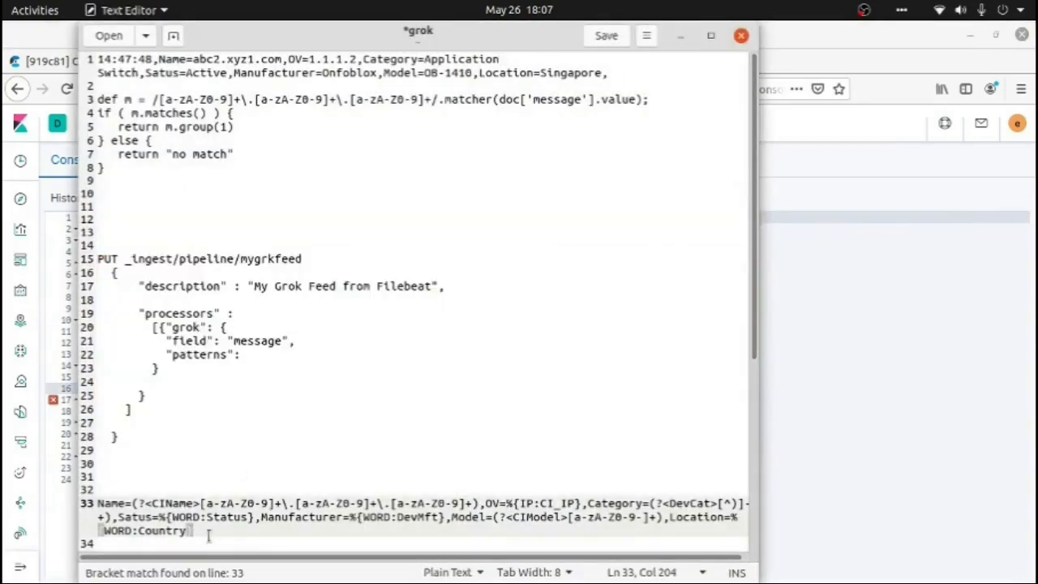
pyautogui.moveTo(208, 535); pyautogui.dragTo(98, 505)
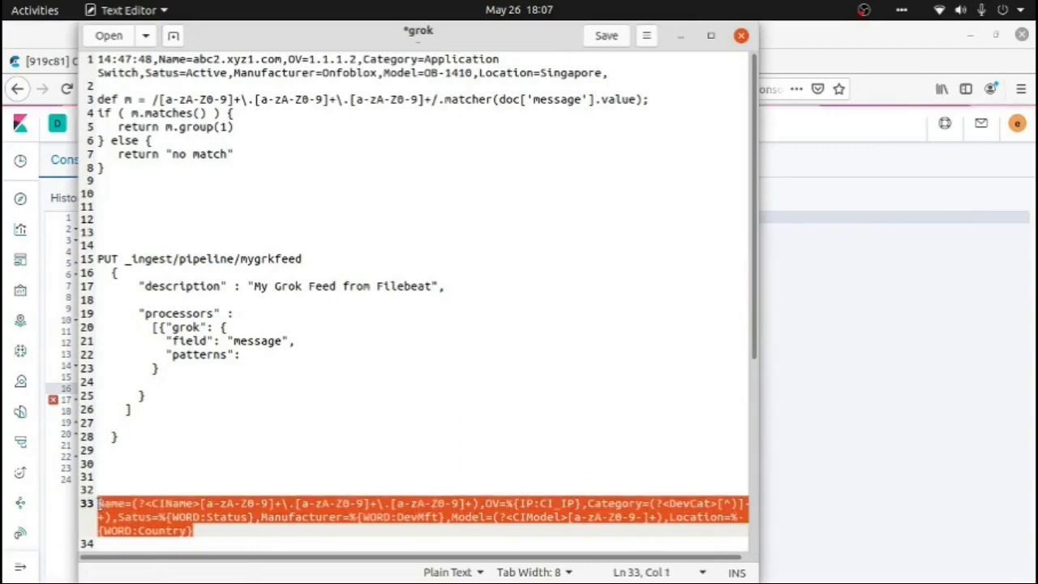
pyautogui.hotkey('alt', 'Tab')
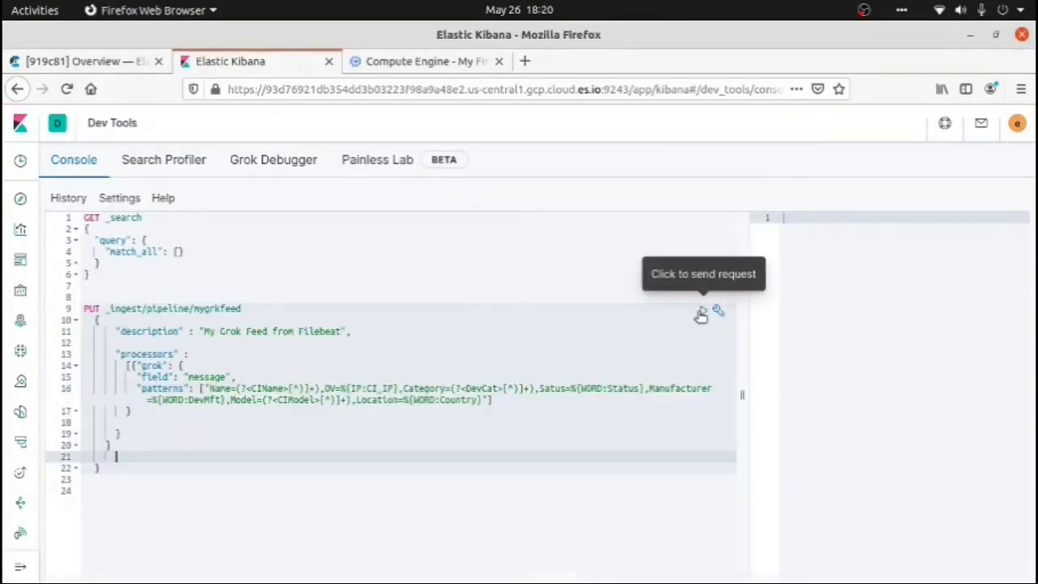
pyautogui.click(701, 314)
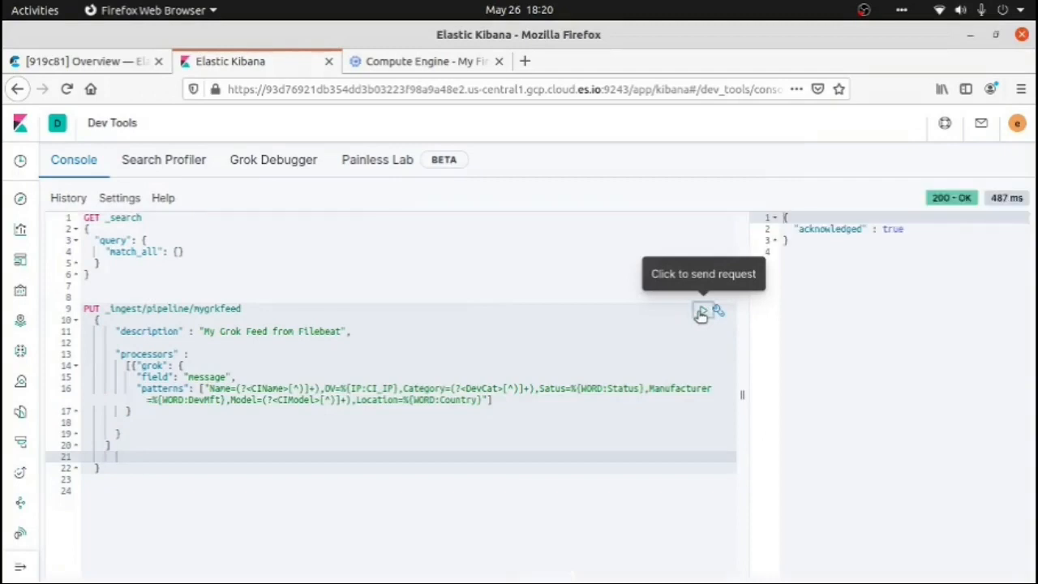
# Switch to Google Cloud's Compute Engine and open an SSH session to the custom-source VM in a browser window
pyautogui.click(390, 62)
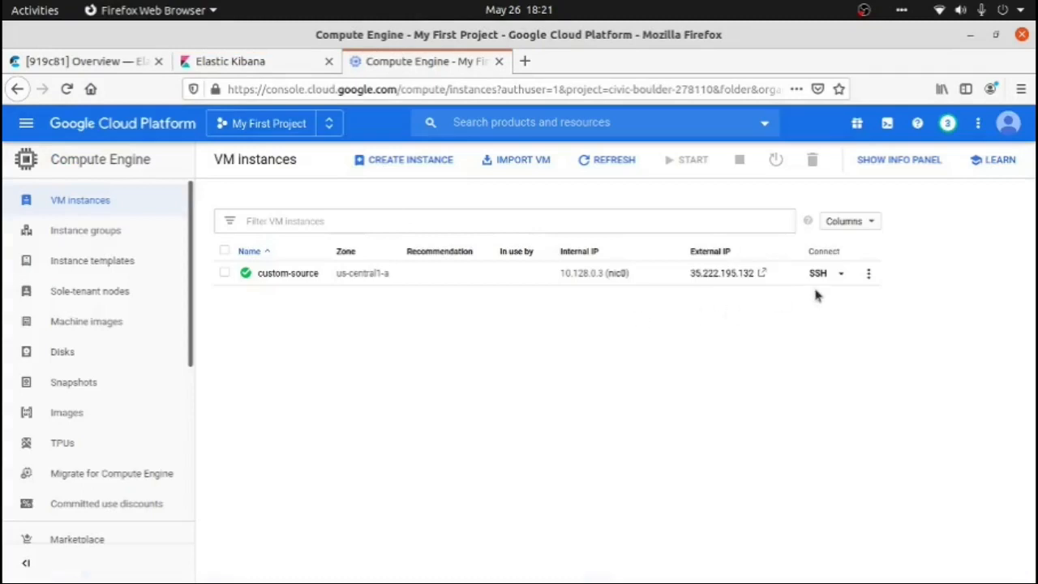
pyautogui.click(841, 274)
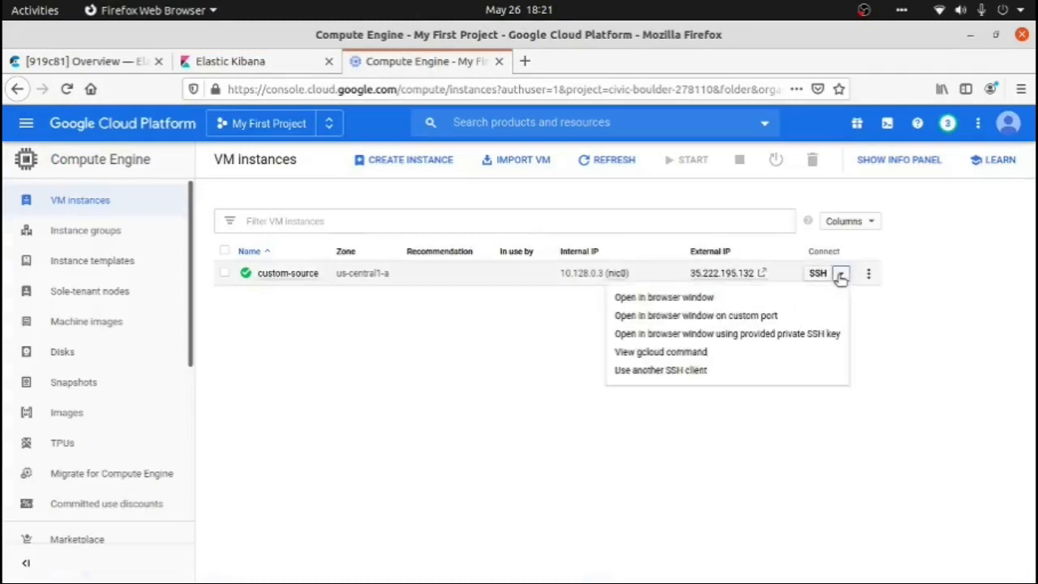
pyautogui.click(749, 301)
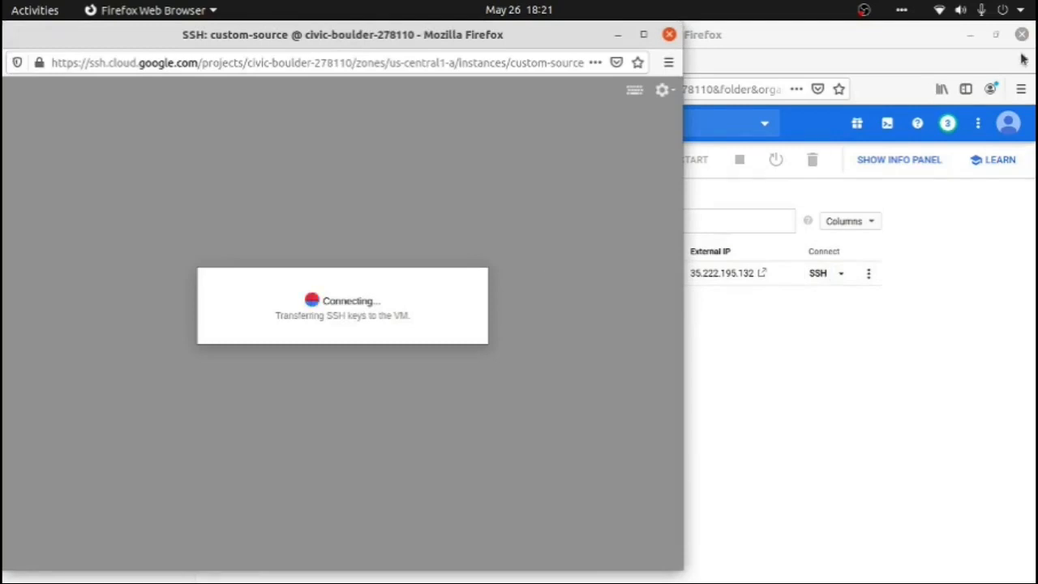
pyautogui.click(864, 11)
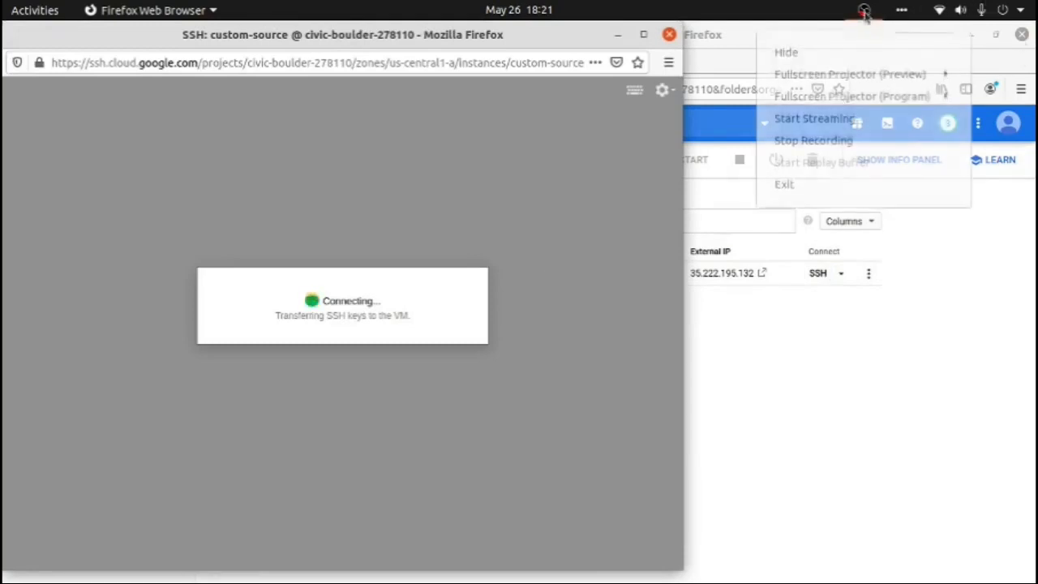
pyautogui.click(832, 142)
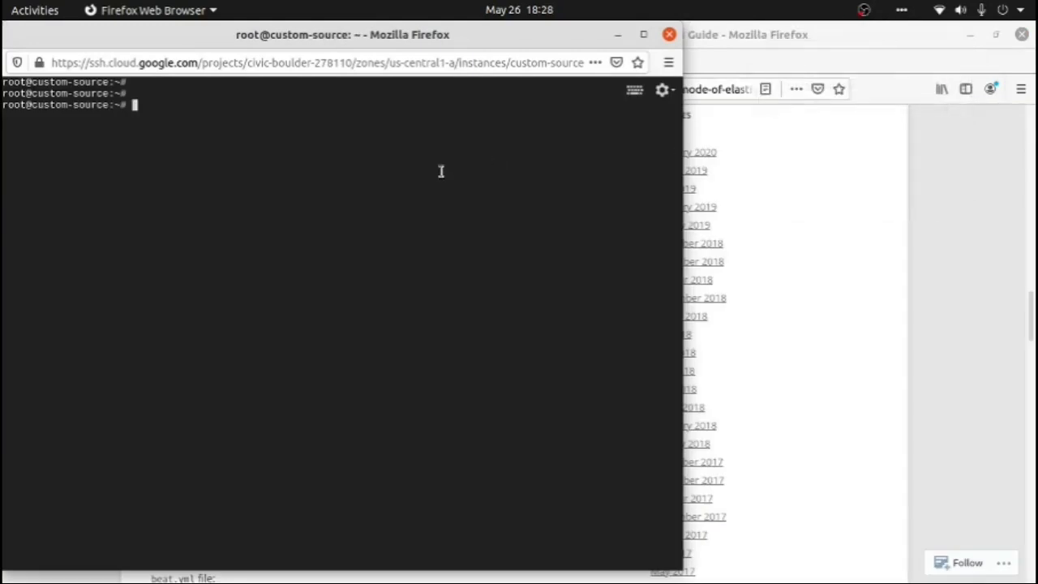
# Open /etc/filebeat/filebeat.yml in vi on the custom-source VM
pyautogui.write('vi /etc/filebeat/filebeat.y')
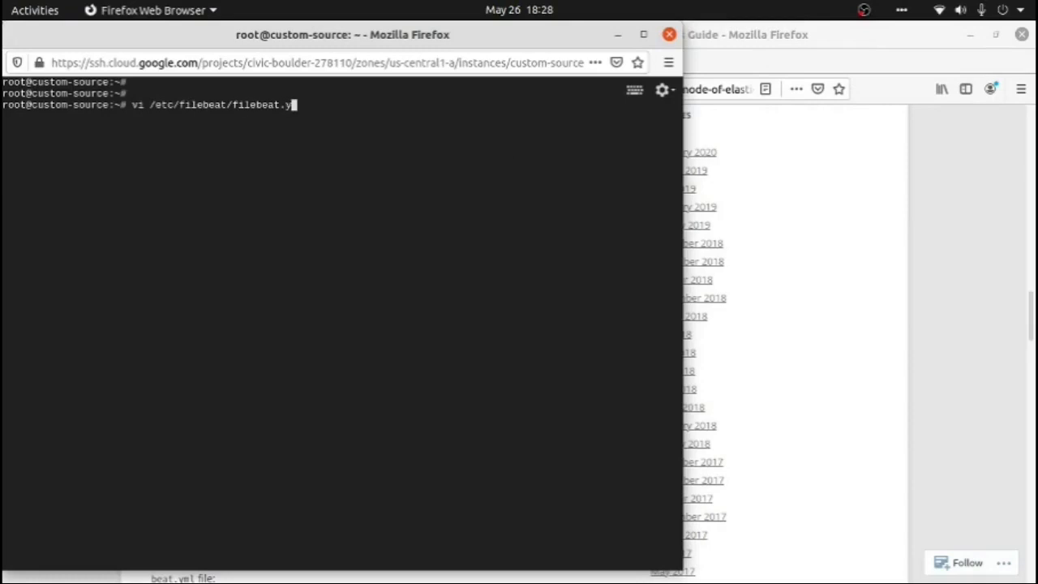
pyautogui.write('ml')
pyautogui.press('Return')
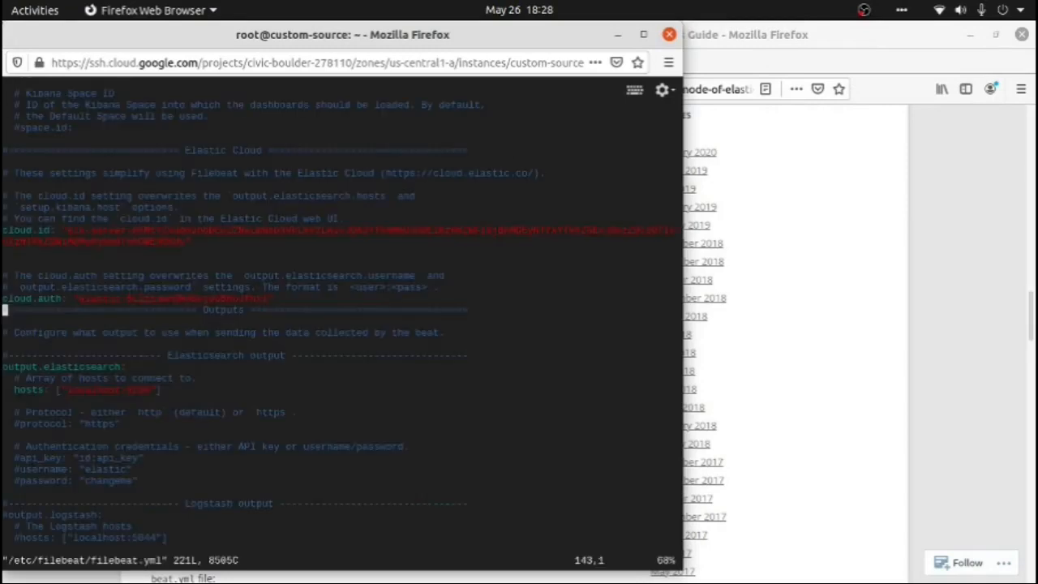
# Add the line pipeline: "mygrkfeed" directly below the cloud.auth setting, then save filebeat.yml and exit vi
pyautogui.press('Up')
pyautogui.press('Up')
pyautogui.press('Down')
pyautogui.press('Down')
pyautogui.hotkey('shift', 'o')
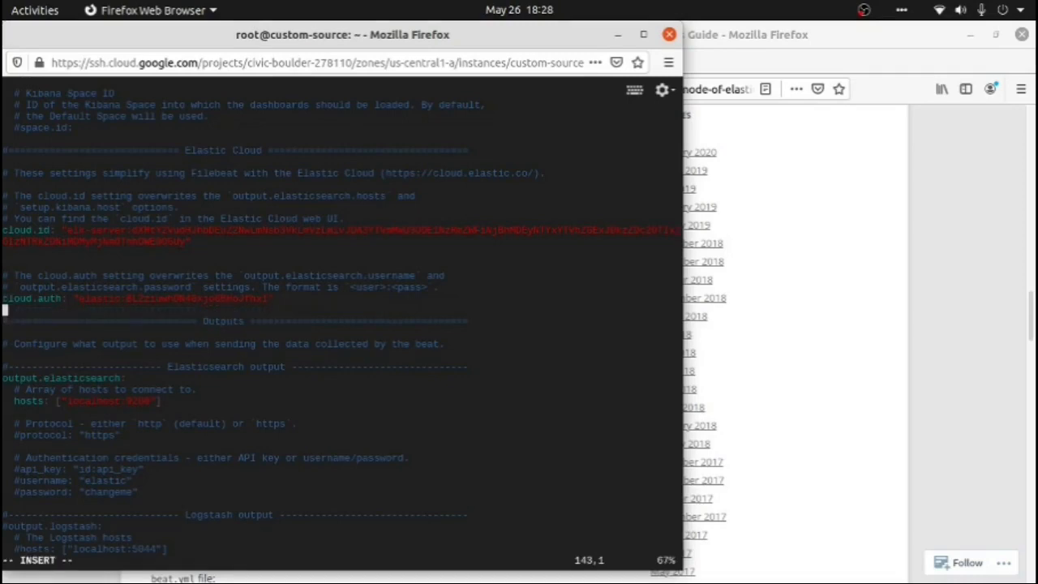
pyautogui.write('pipeline:  "mycrkfee')
pyautogui.press('Left')
pyautogui.press('Left')
pyautogui.press('Left')
pyautogui.press('Left')
pyautogui.press('Left')
pyautogui.press('Left')
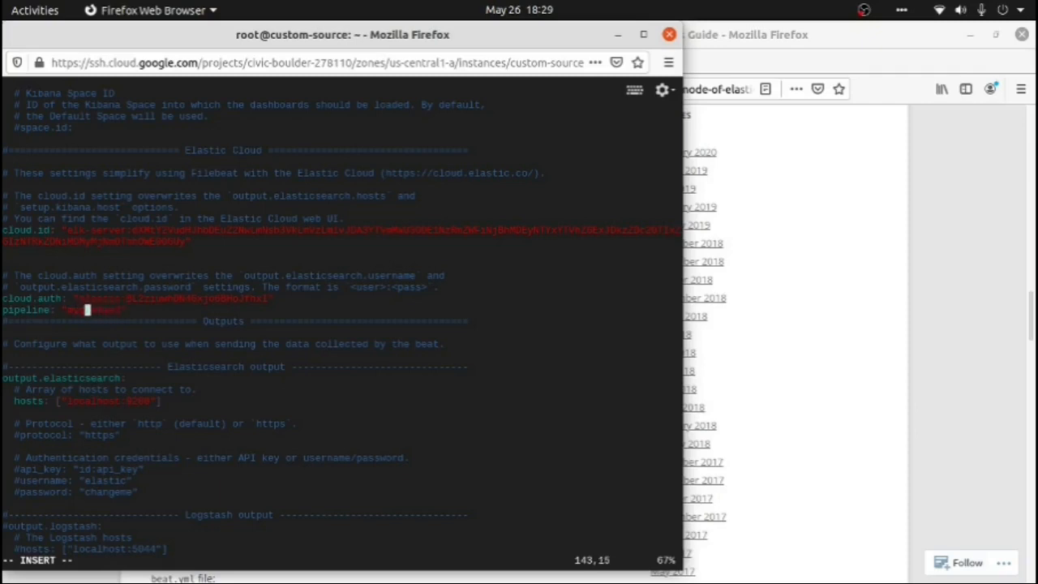
pyautogui.press('Escape')
pyautogui.write(':wq')
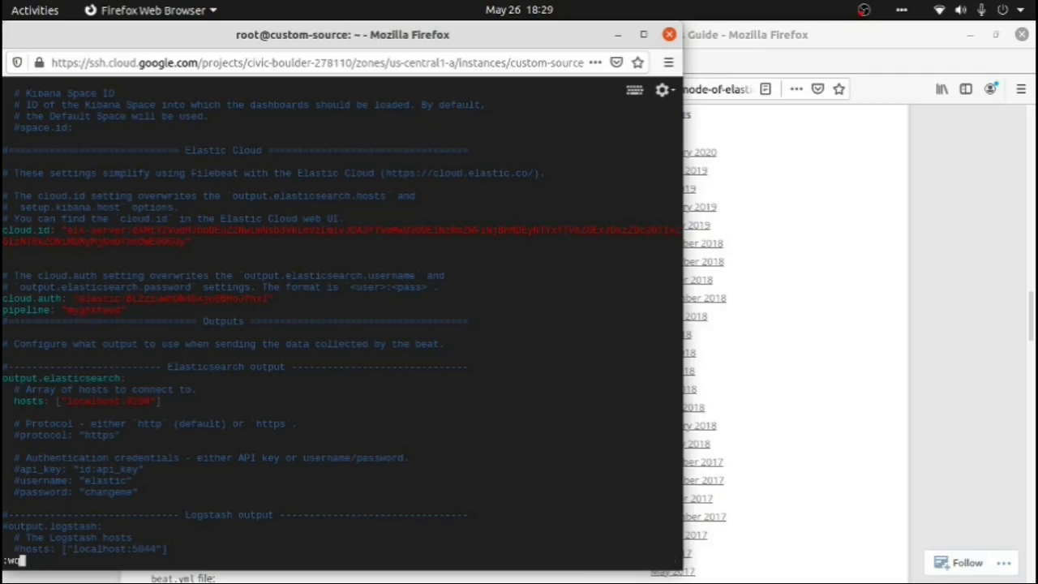
pyautogui.press('Return')
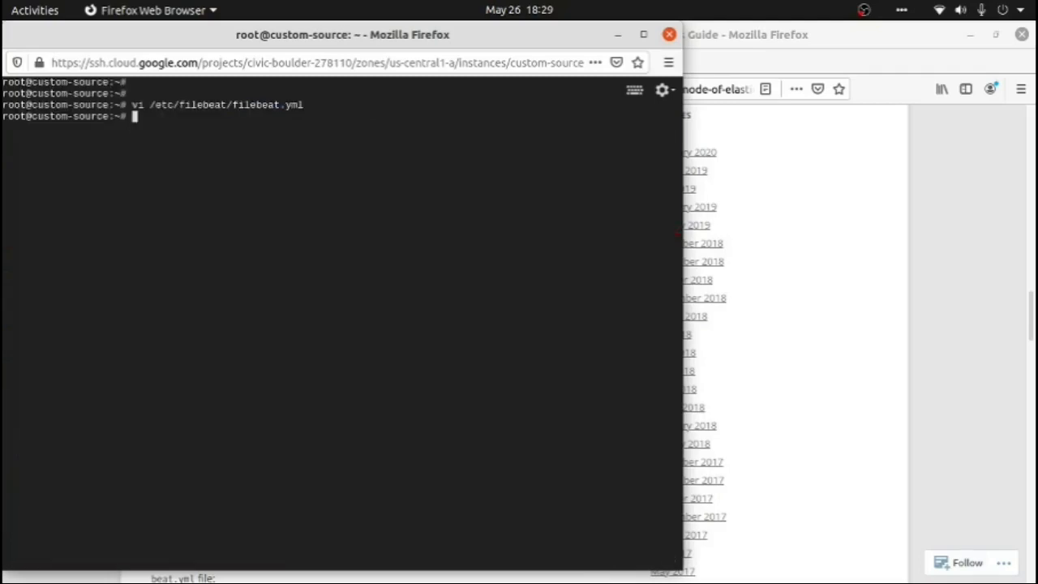
# Validate the configuration with filebeat test config -e -c /etc/filebeat/filebeat.yml and check the result line
pyautogui.write('filebeat test  config -e -c /etc/filebeat/fileb')
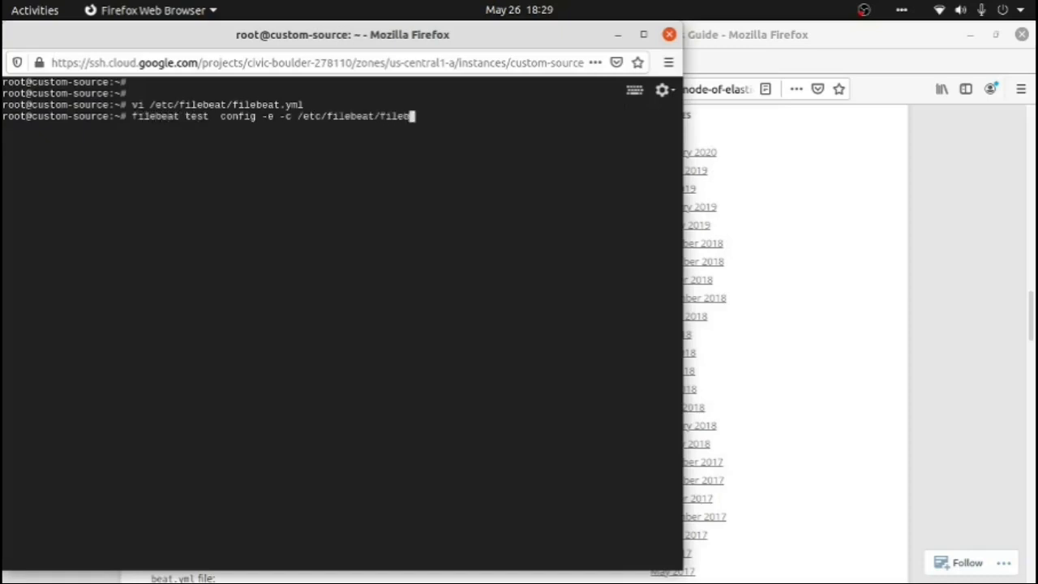
pyautogui.write('eat.yml')
pyautogui.press('Return')
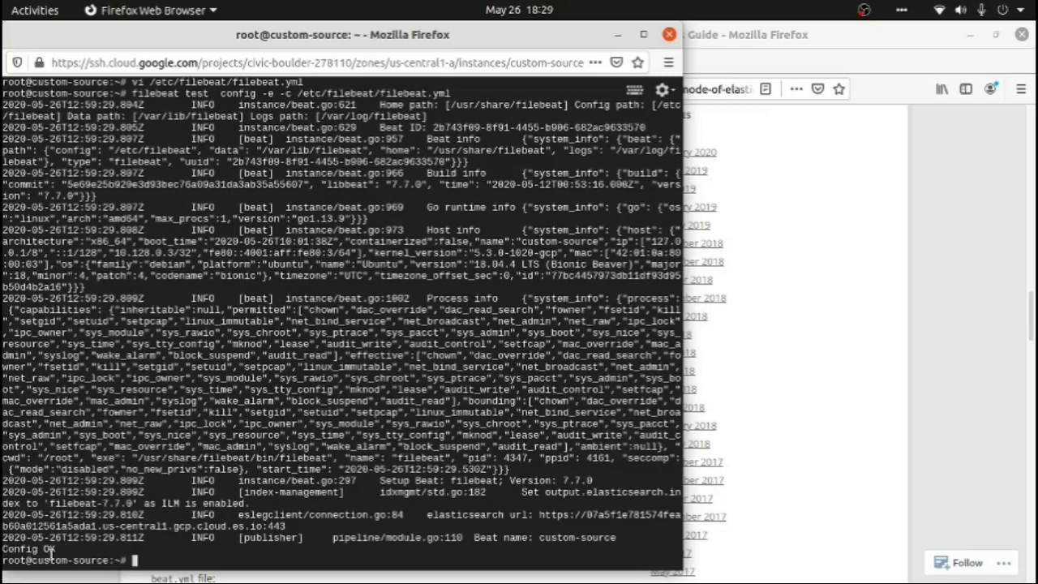
pyautogui.moveTo(56, 551); pyautogui.dragTo(3, 551)
pyautogui.click(165, 518)
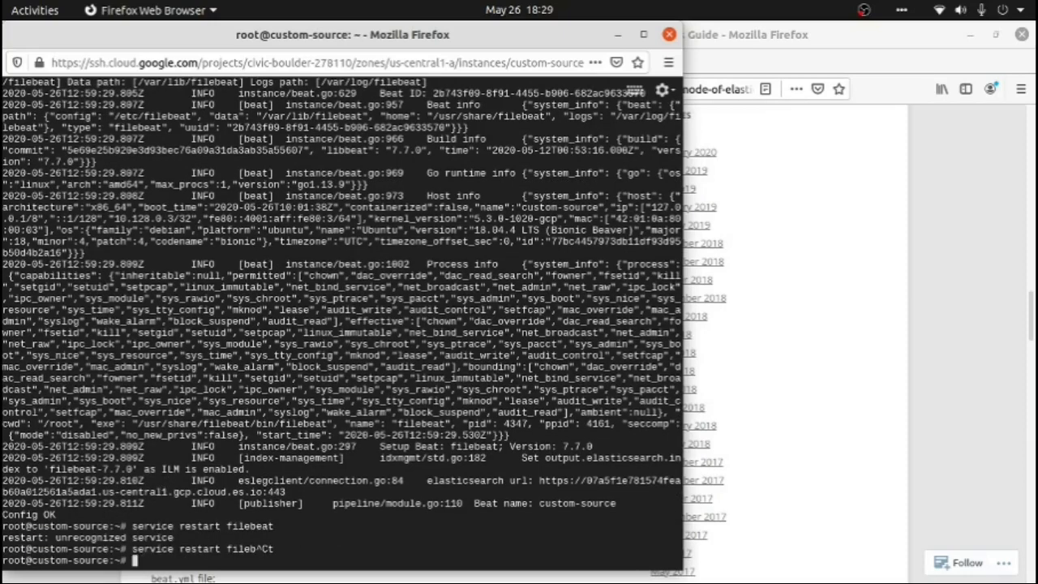
# Restart the Filebeat service on the custom-source VM with service filebeat restart
pyautogui.write('service ')
pyautogui.write('filebeat res')
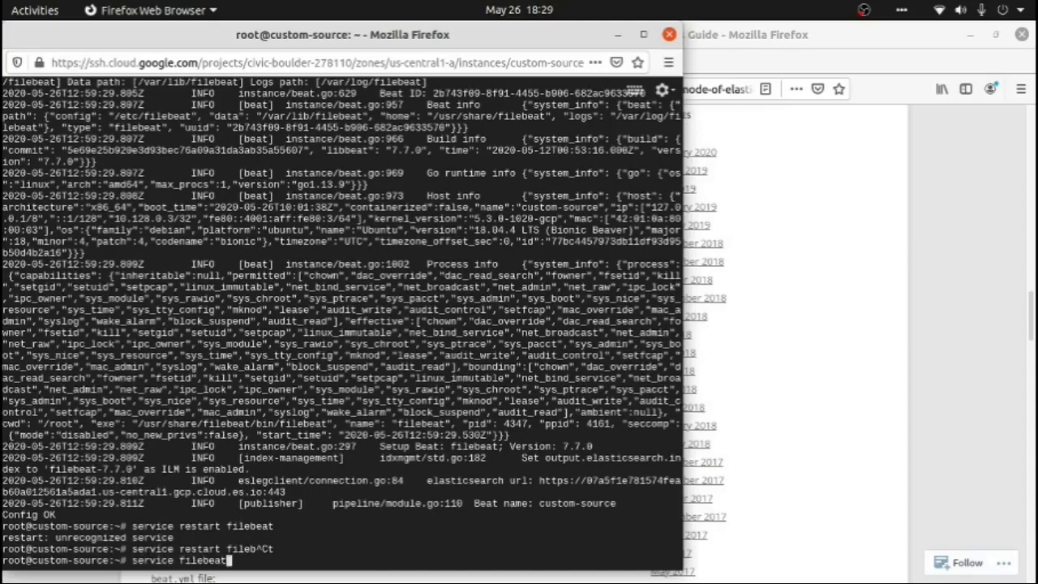
pyautogui.write('tart')
pyautogui.press('Return')
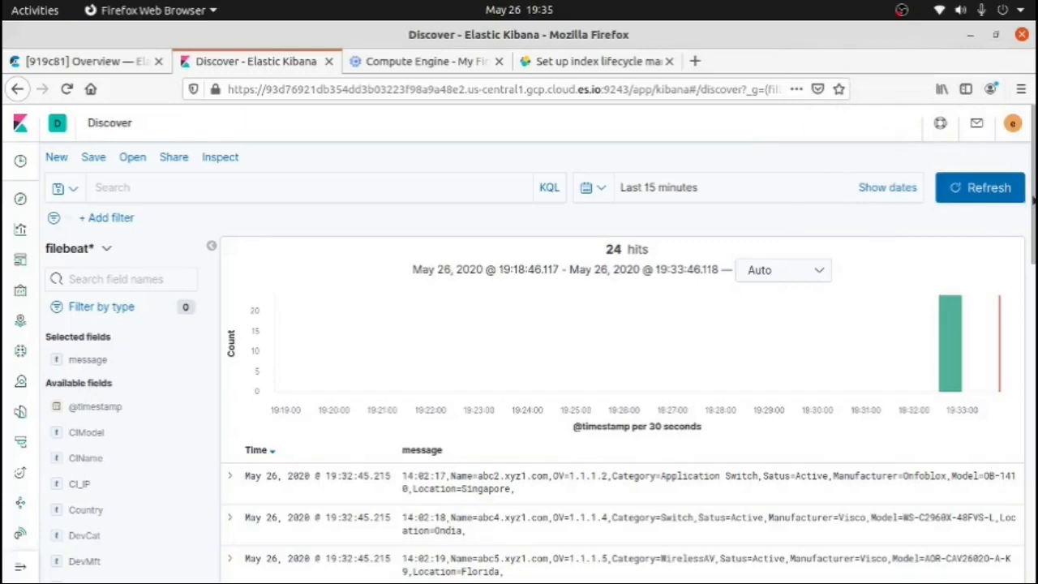
# In Kibana Discover, replace the message column of the filebeat* results table with the CIName field
pyautogui.moveTo(1032, 201); pyautogui.dragTo(1034, 221)
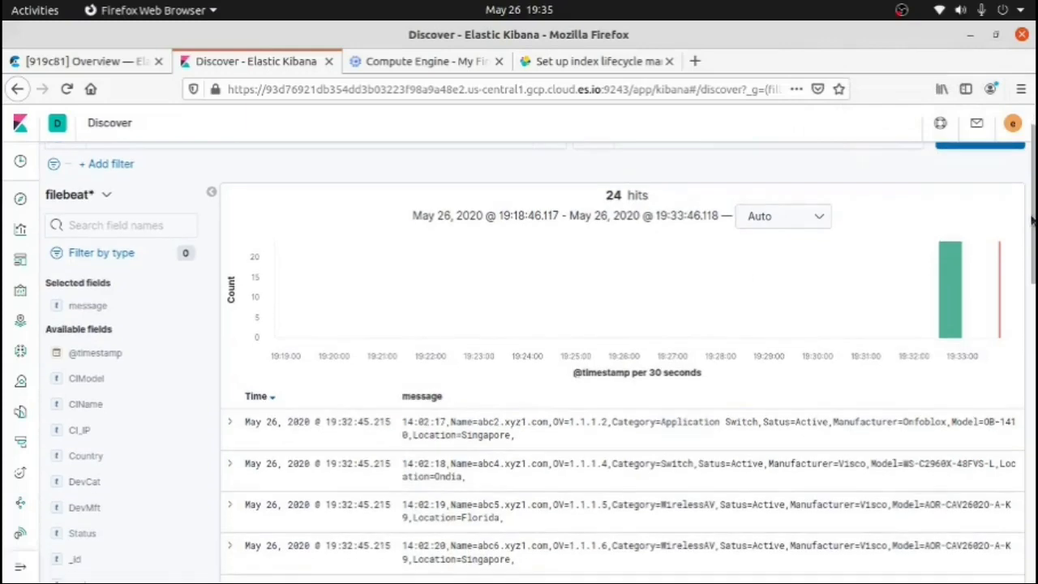
pyautogui.moveTo(123, 410)
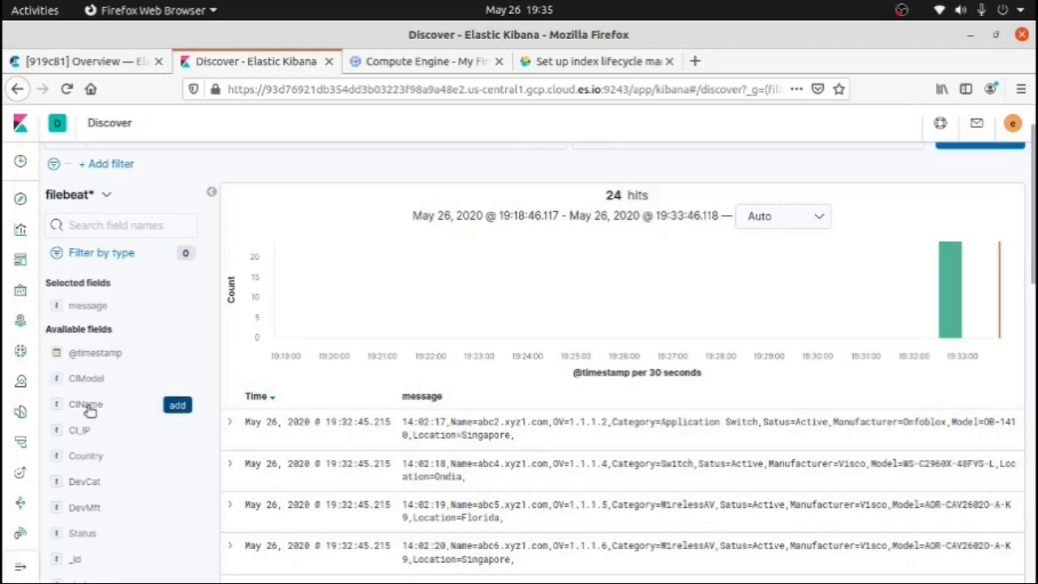
pyautogui.click(177, 405)
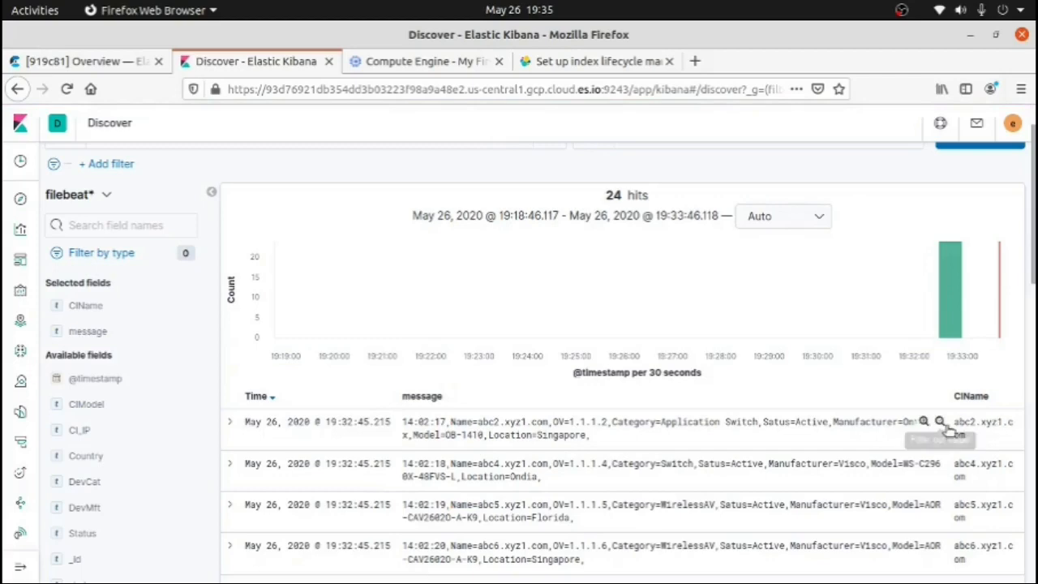
pyautogui.moveTo(180, 337)
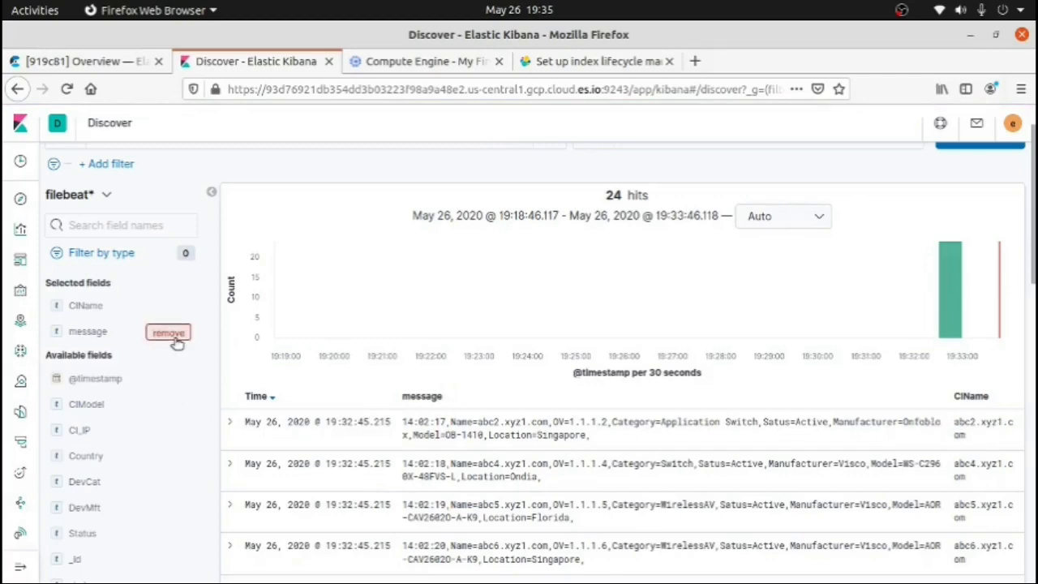
pyautogui.click(170, 335)
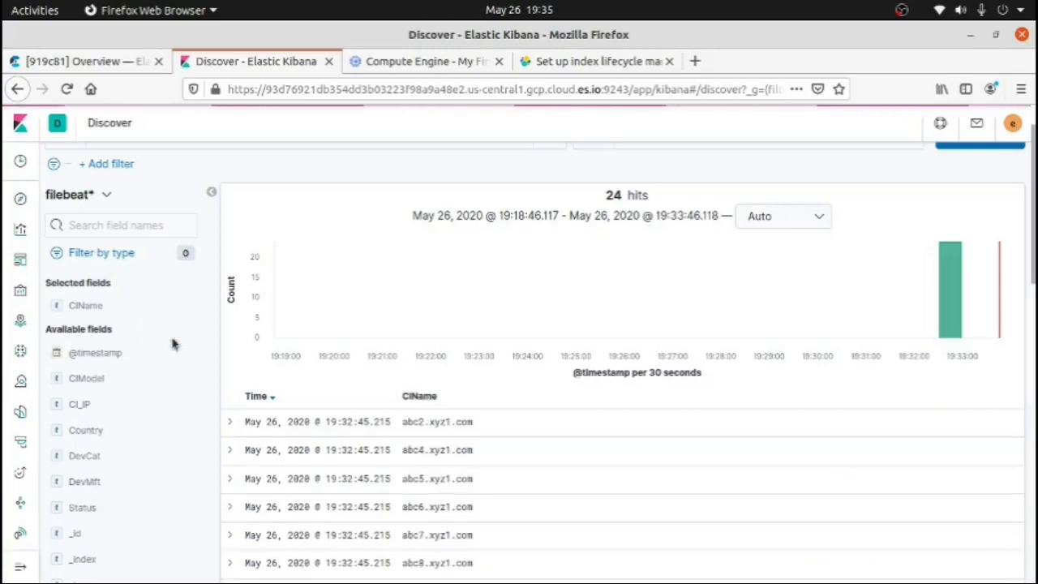
# Add the CI_IP, Country, CIModel, DevCat and DevMft fields as columns after CIName and review the listed device rows
pyautogui.moveTo(141, 406)
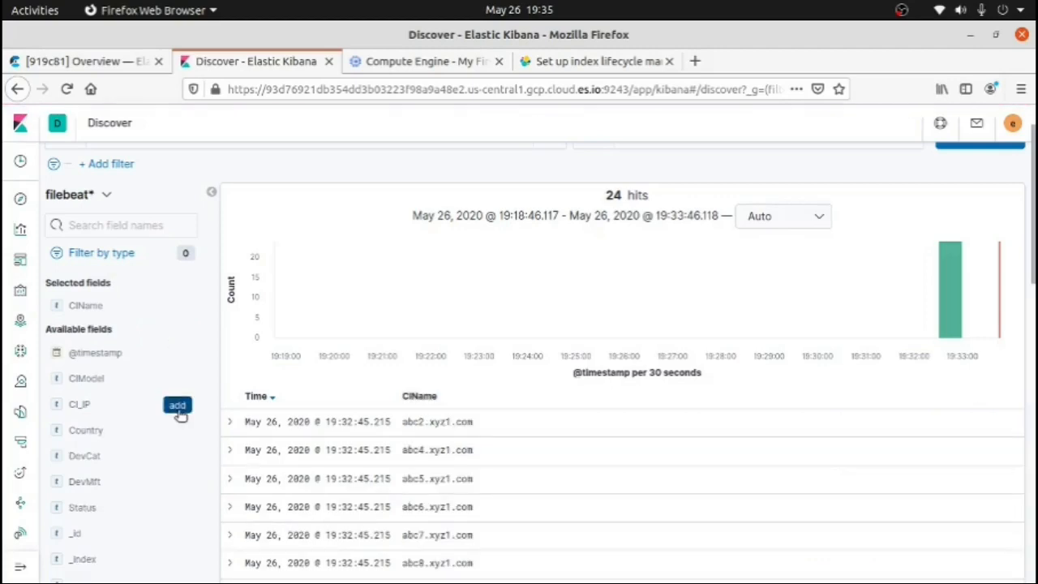
pyautogui.click(178, 407)
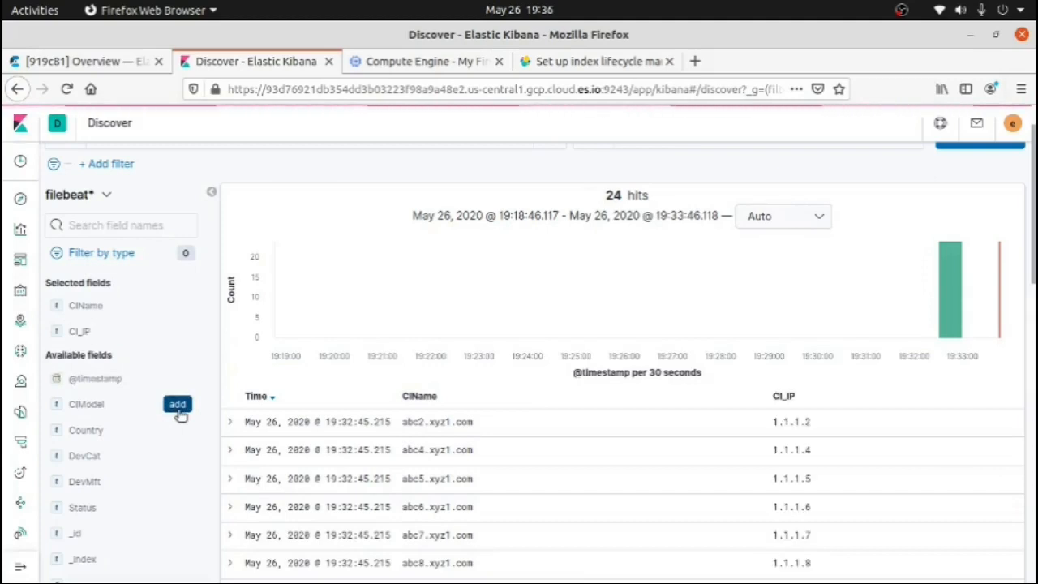
pyautogui.moveTo(180, 430)
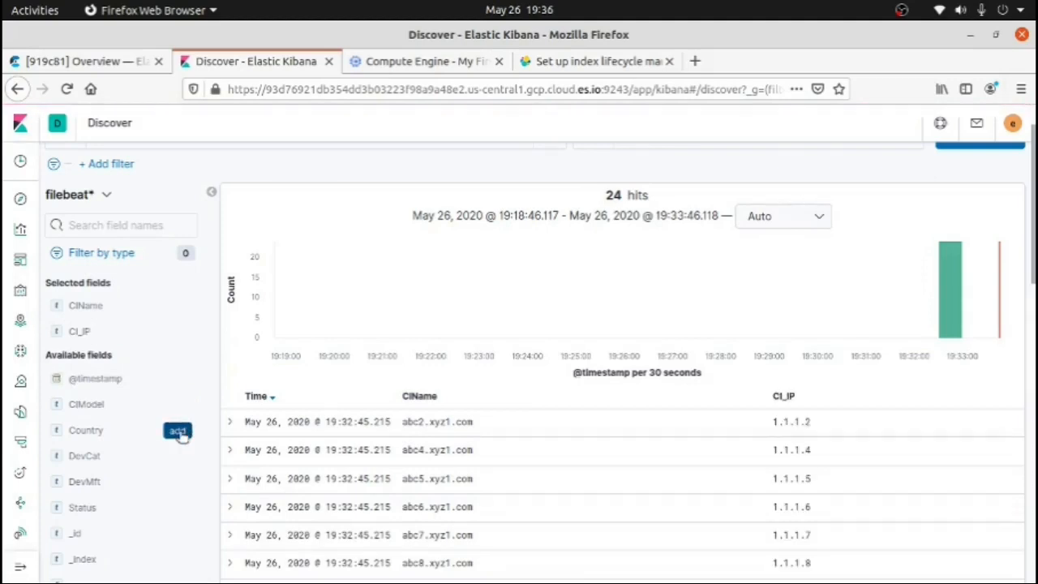
pyautogui.click(178, 431)
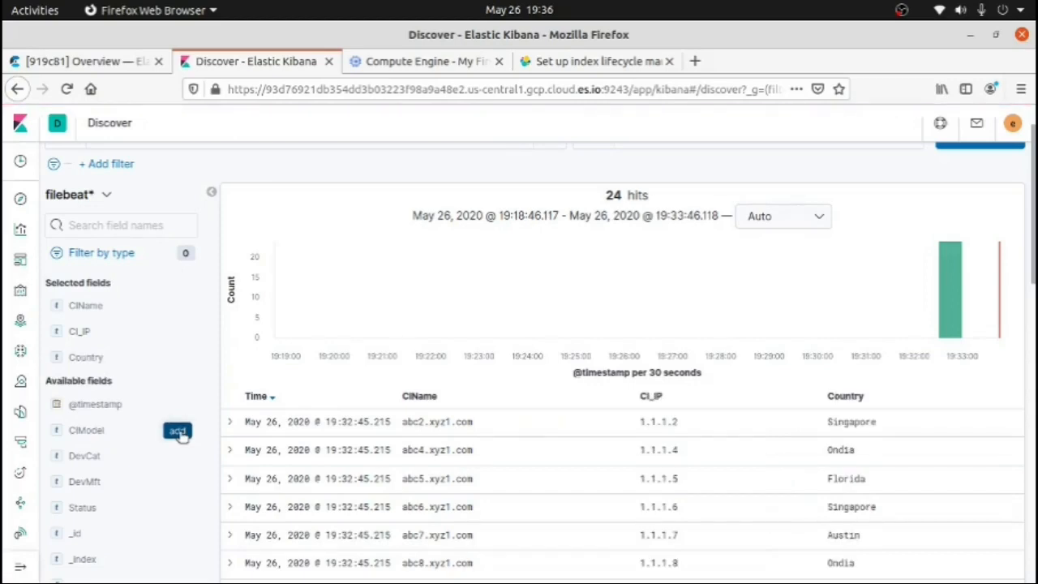
pyautogui.click(178, 431)
pyautogui.moveTo(179, 458)
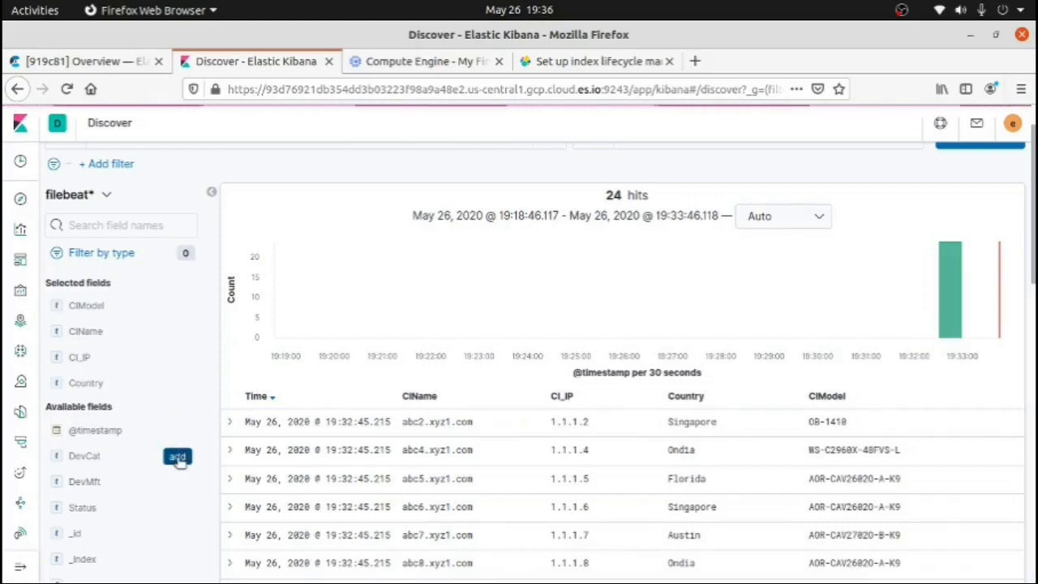
pyautogui.click(177, 457)
pyautogui.moveTo(178, 482)
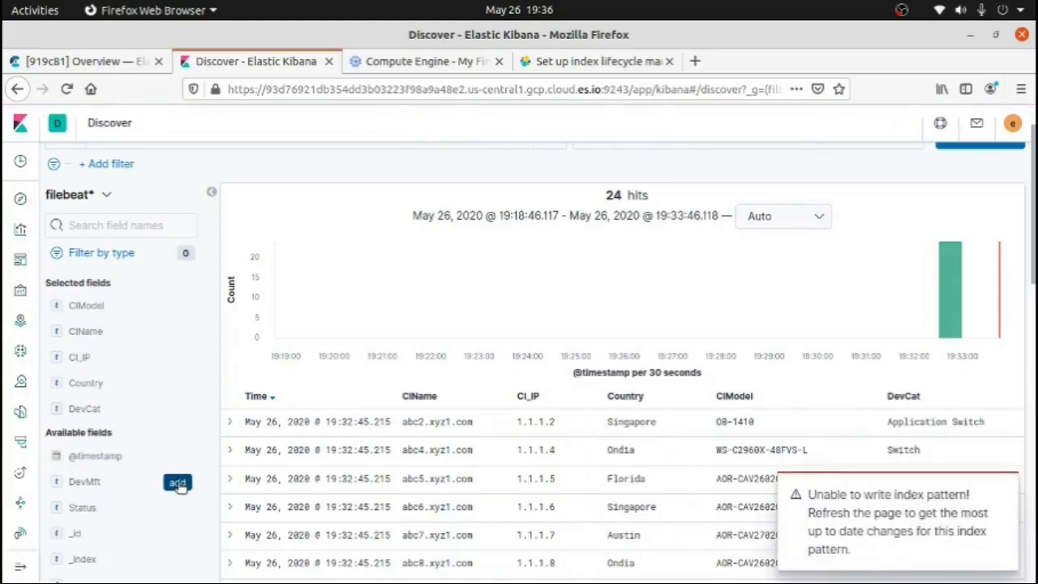
pyautogui.click(178, 483)
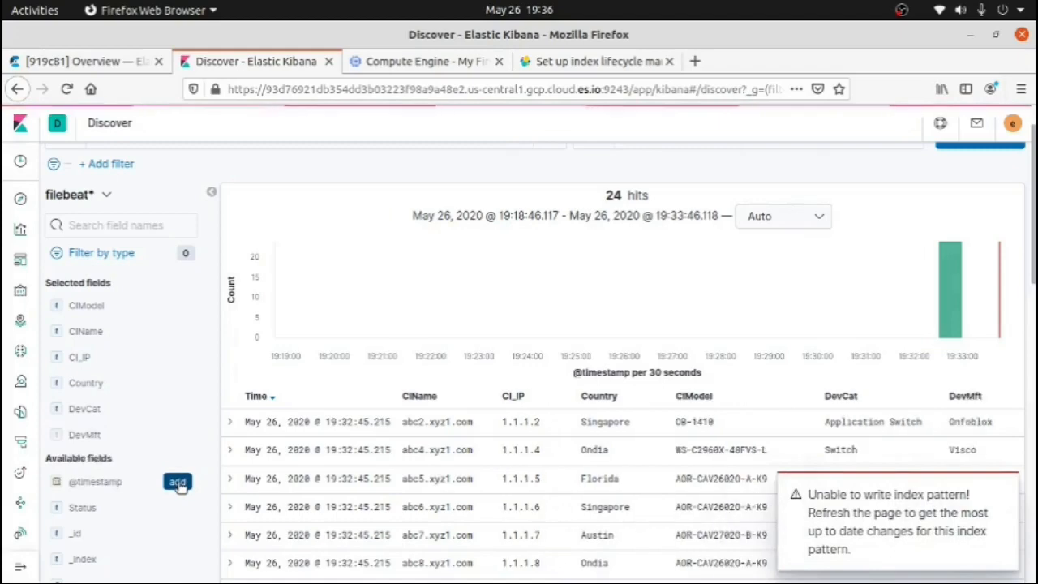
pyautogui.click(1000, 493)
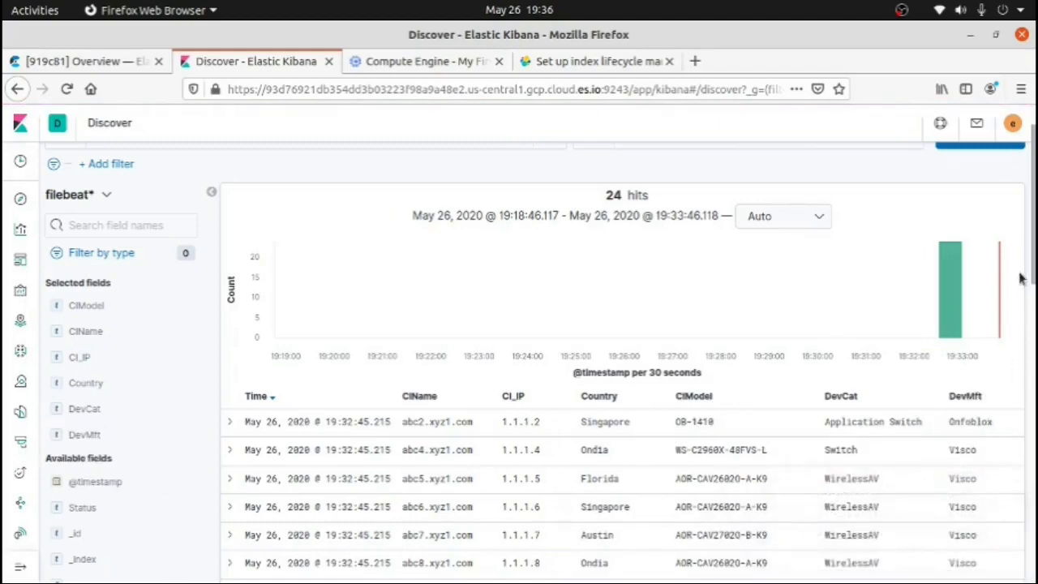
pyautogui.moveTo(1033, 258); pyautogui.dragTo(1033, 313)
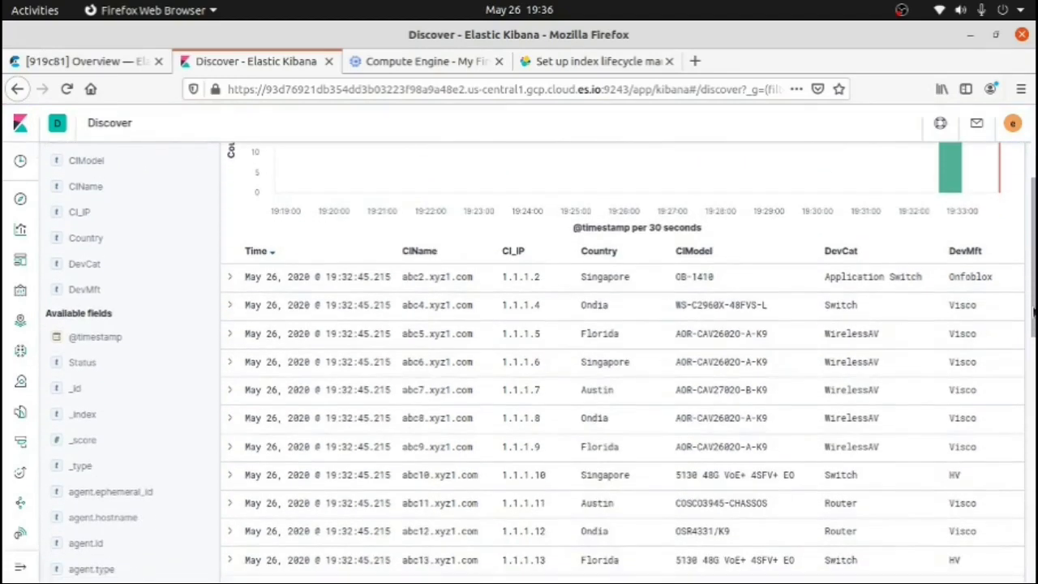